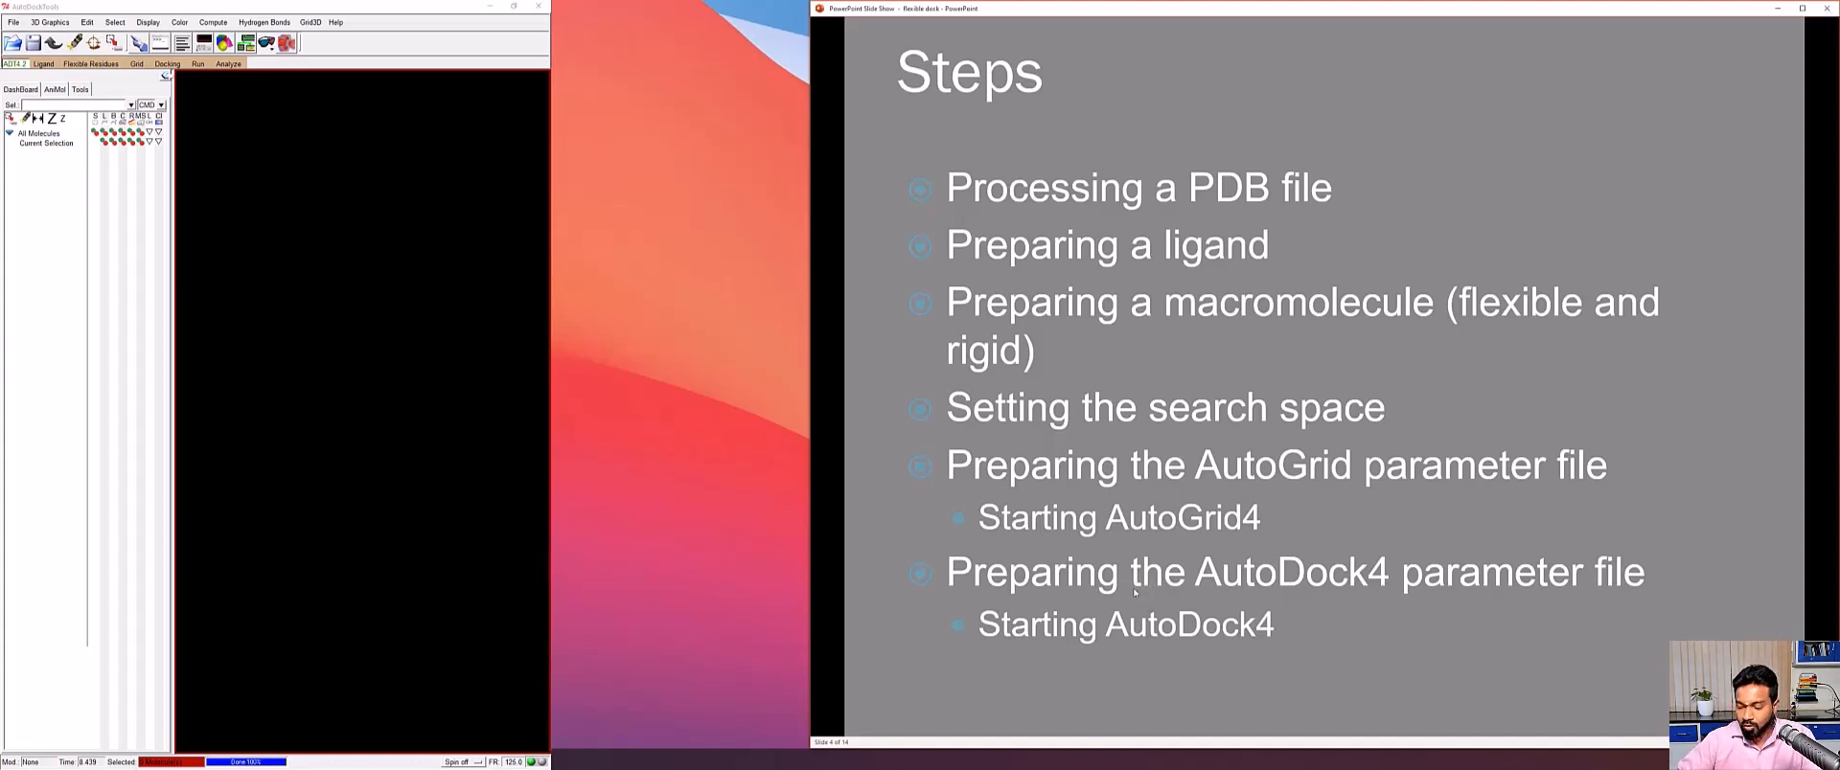
Advance the slide show to the "Processing a PDB file" slide
click(1133, 592)
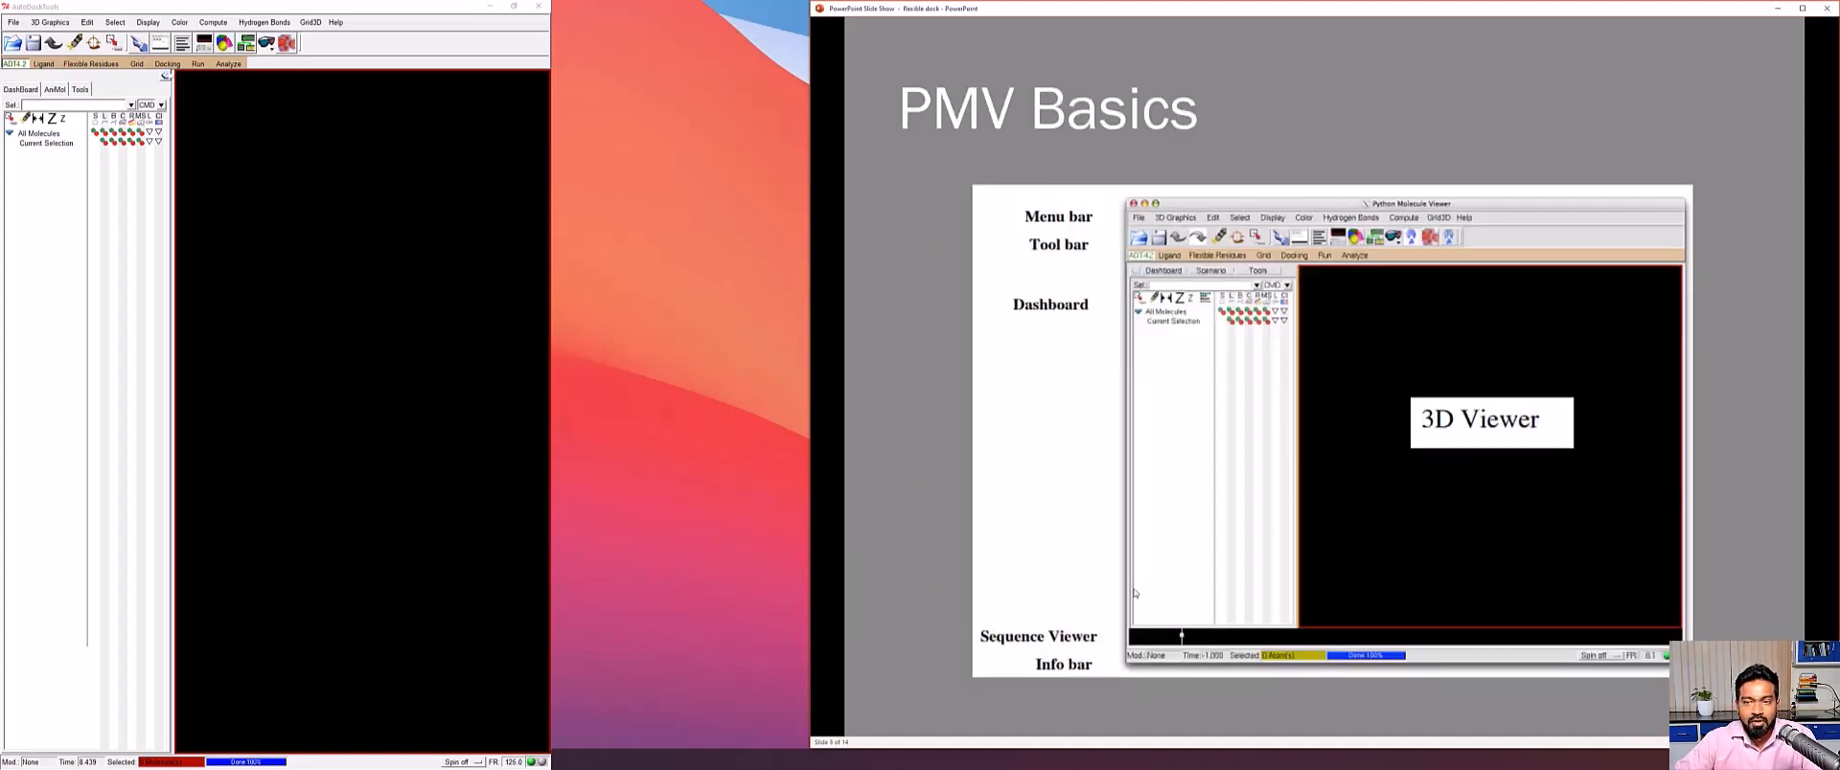
click(1133, 594)
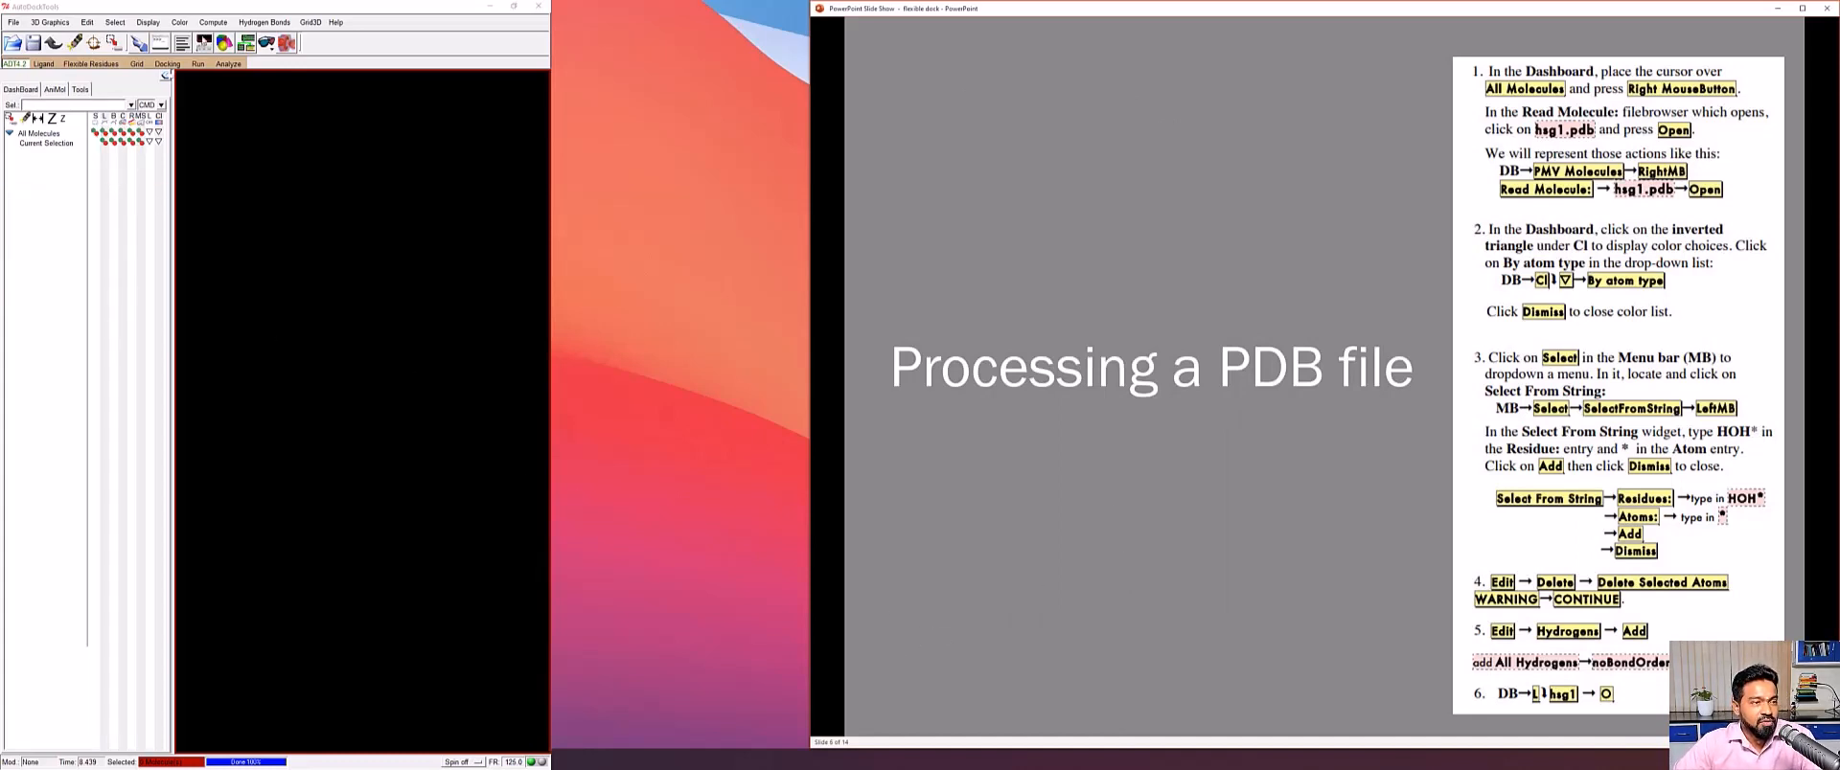
Open the flexible docking folder on the desktop, review its input files and close it
click(489, 6)
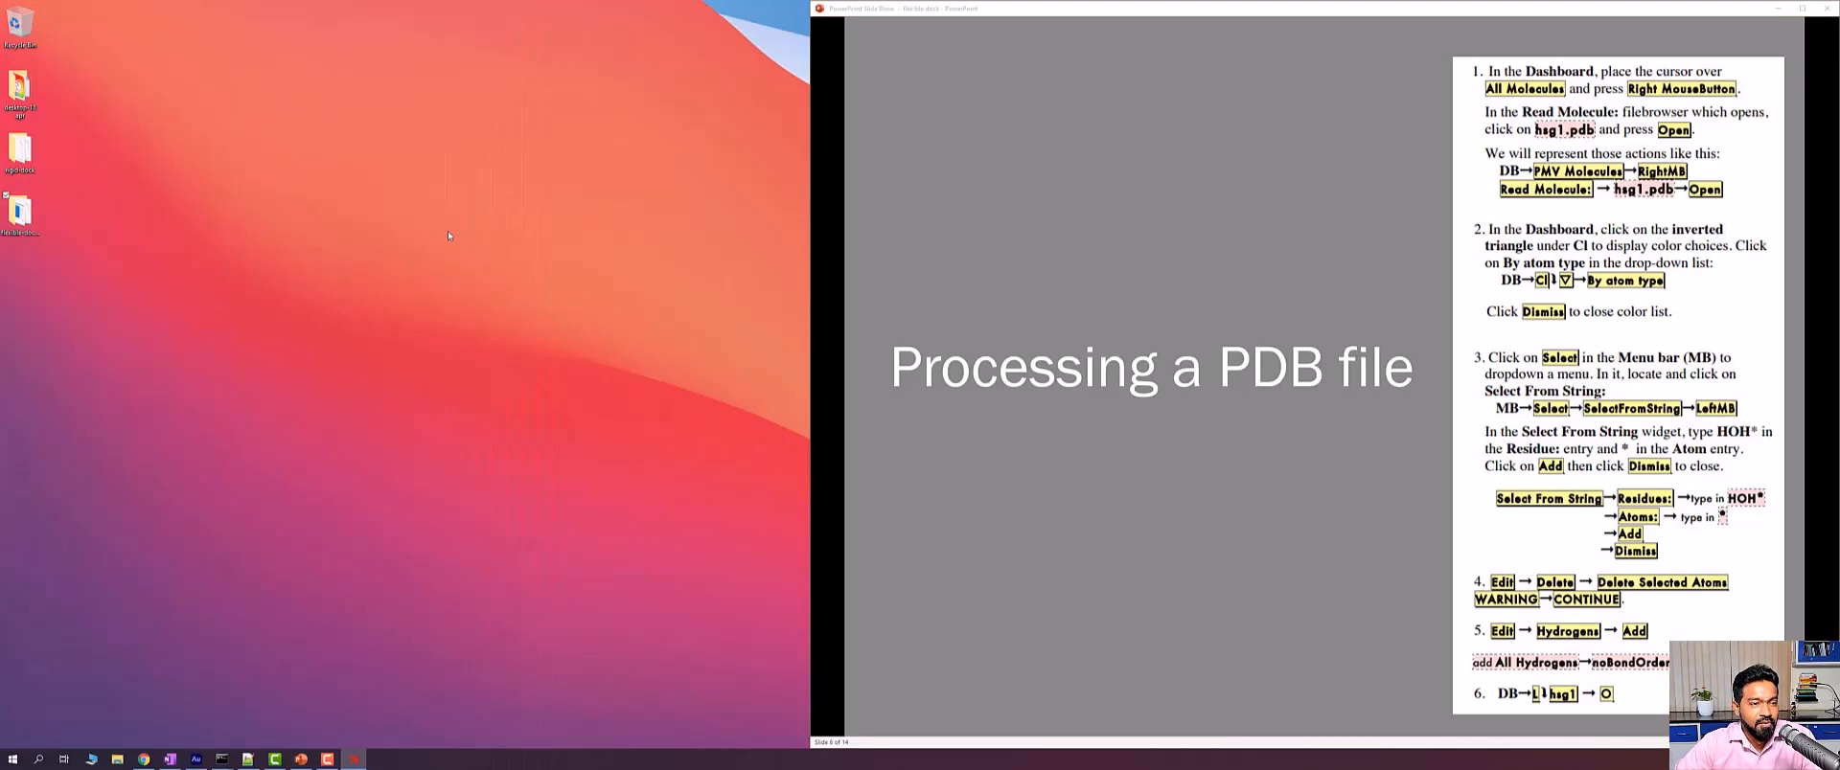
click(24, 219)
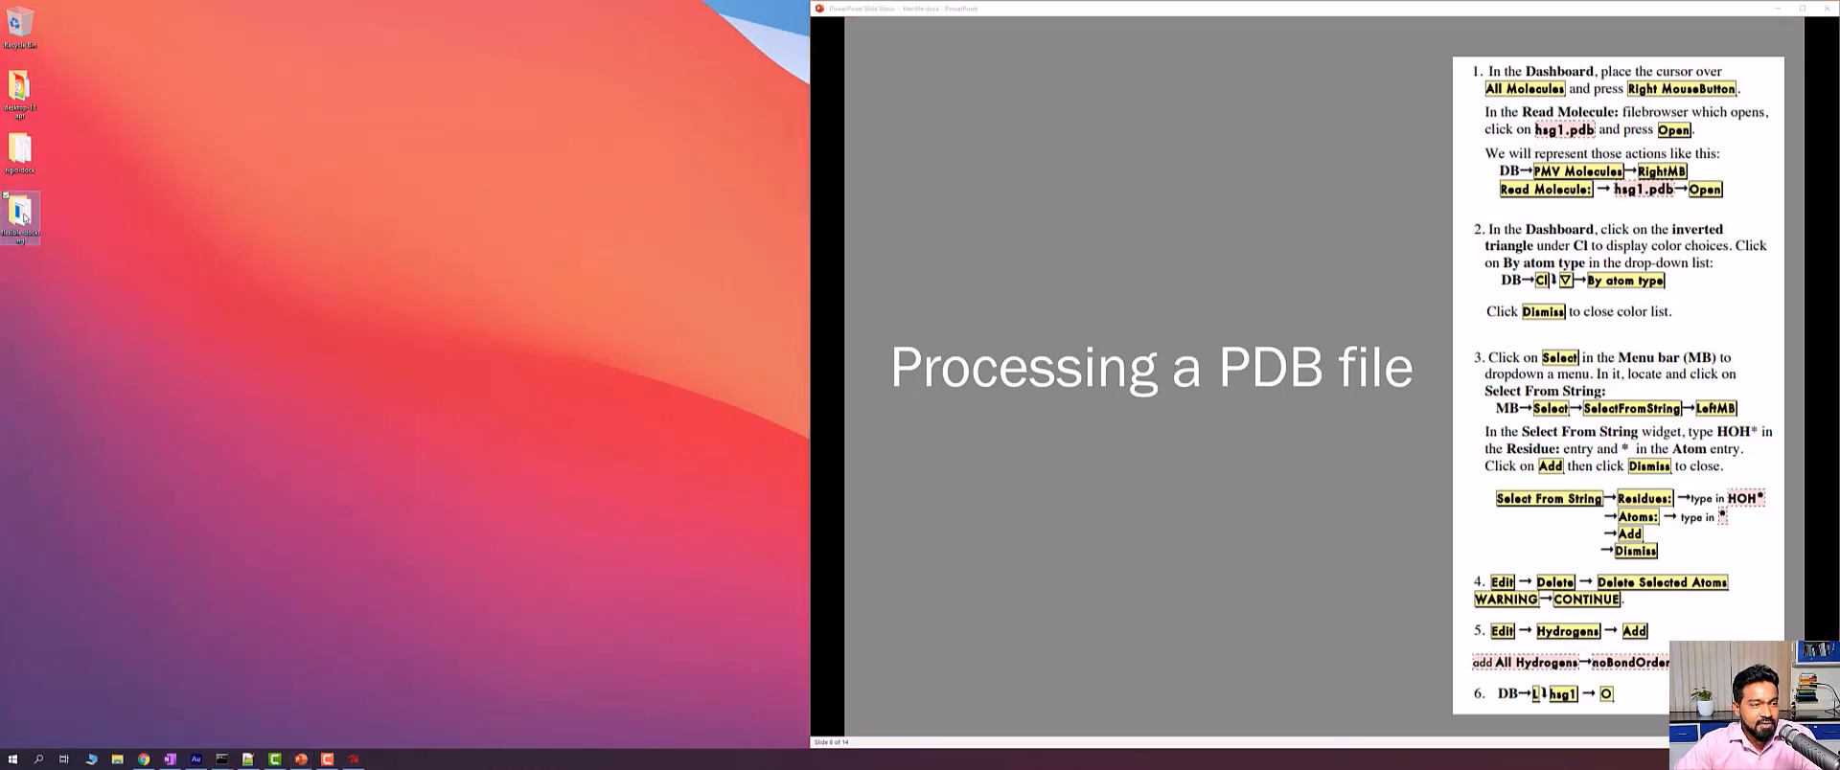
double_click(24, 219)
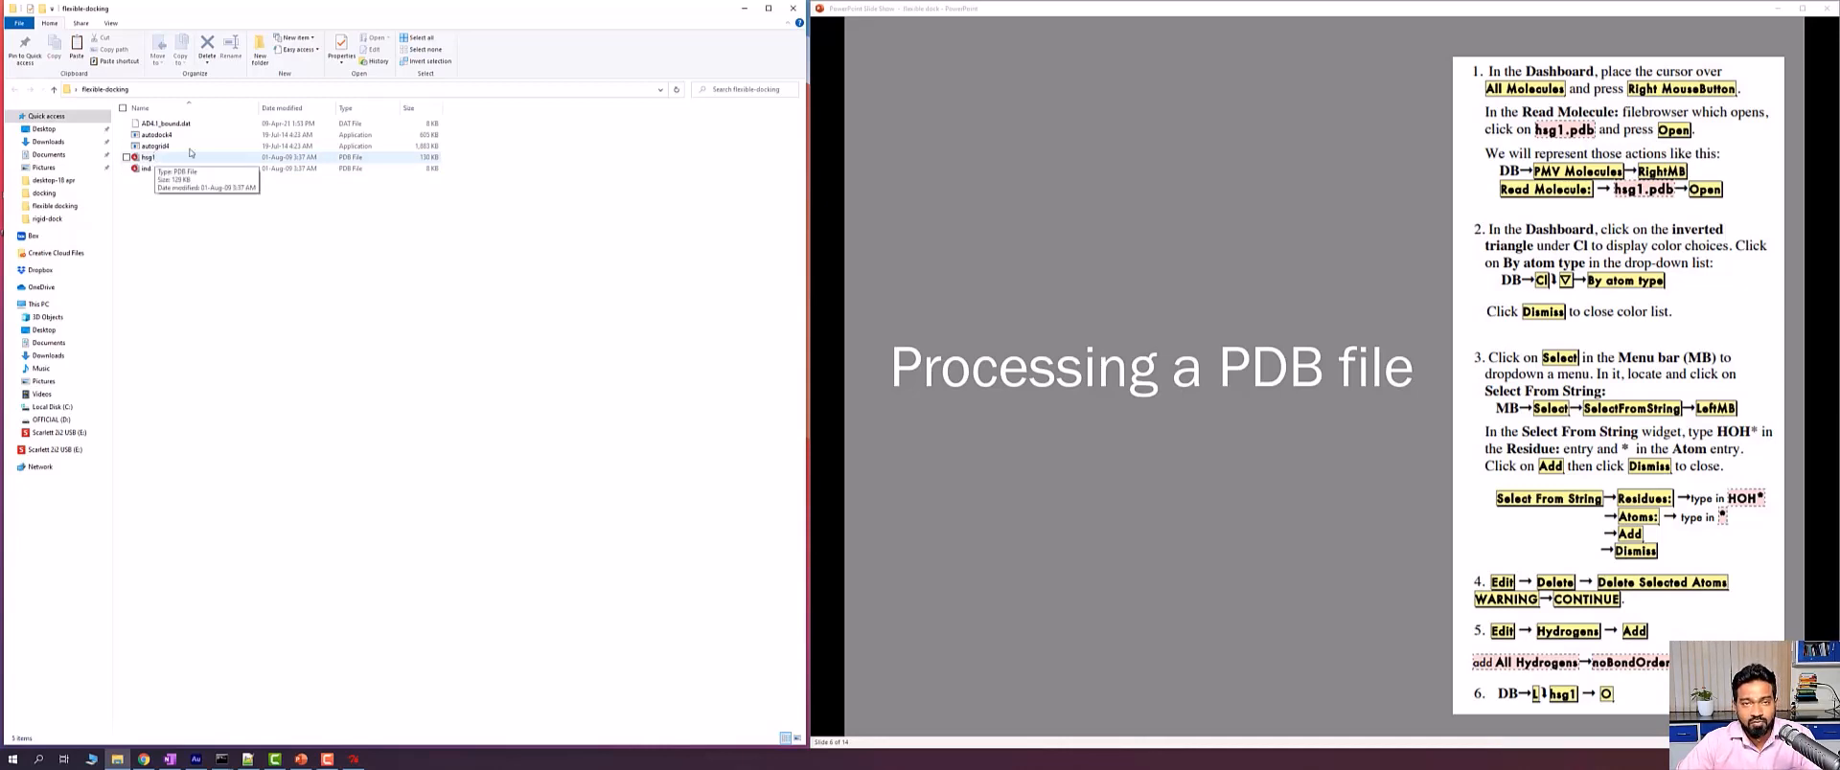
click(791, 13)
Switch to AutoDockTools and read the molecule hsg1 from the flexible docking folder on the desktop
click(353, 760)
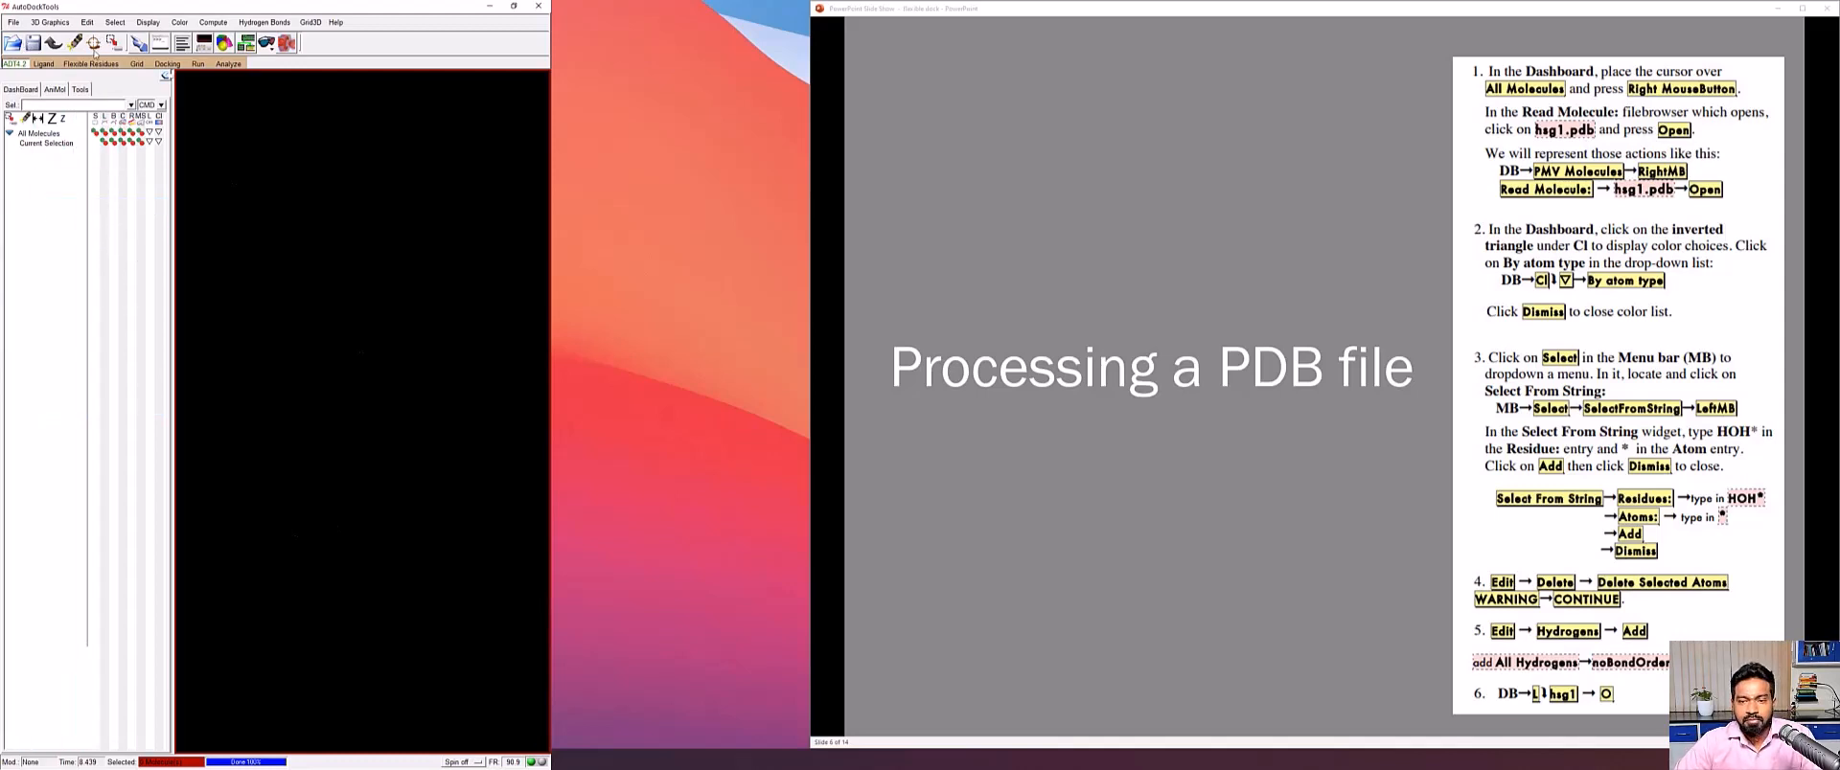
click(13, 23)
click(348, 259)
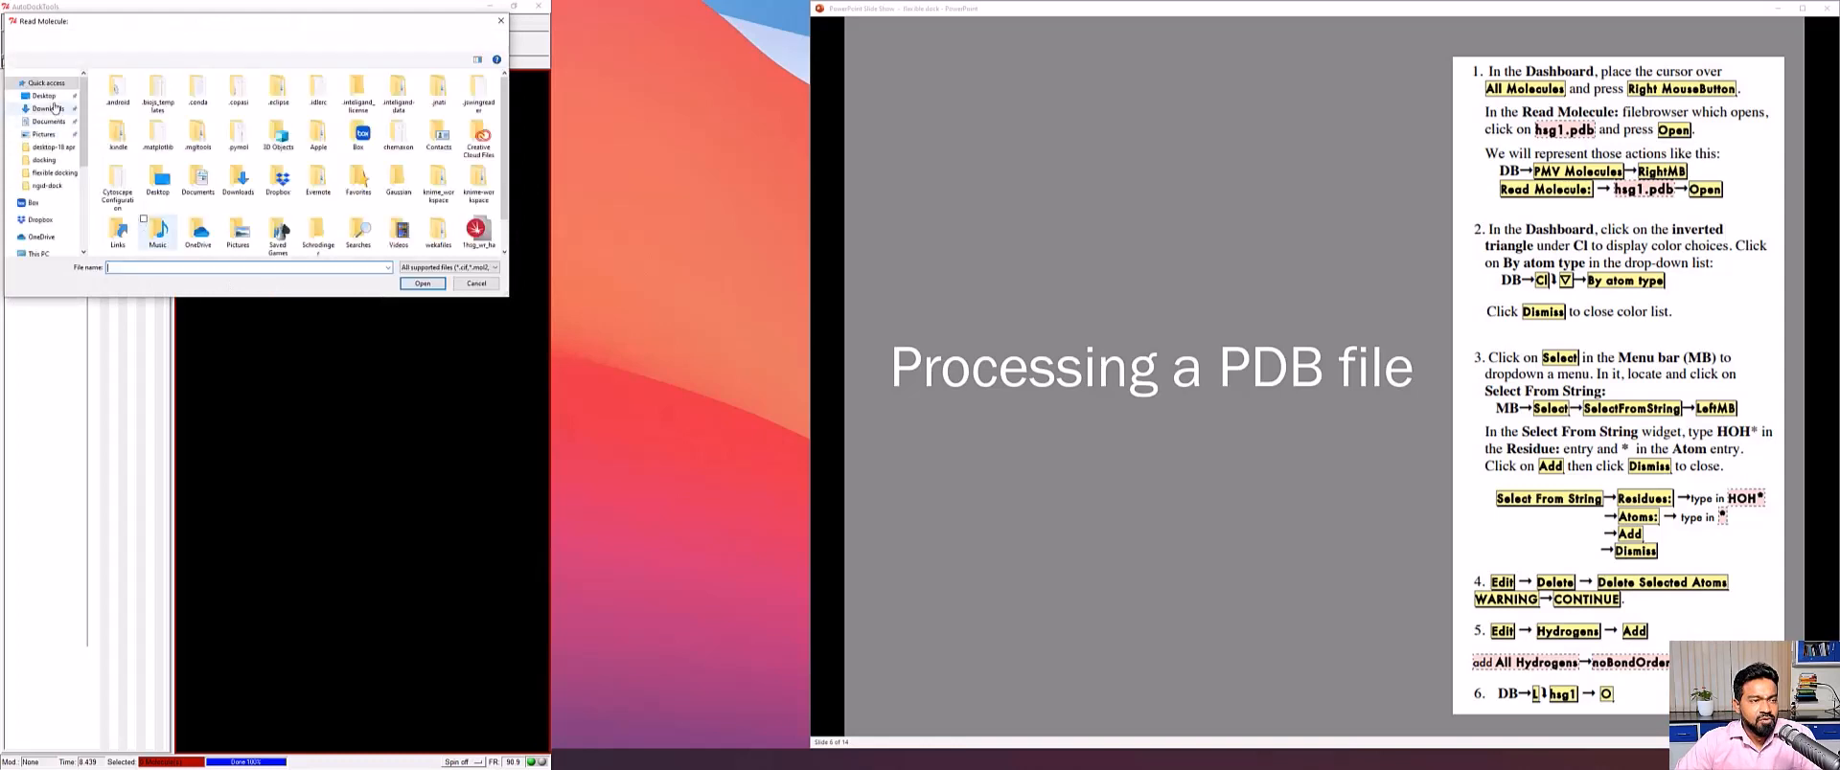
click(45, 97)
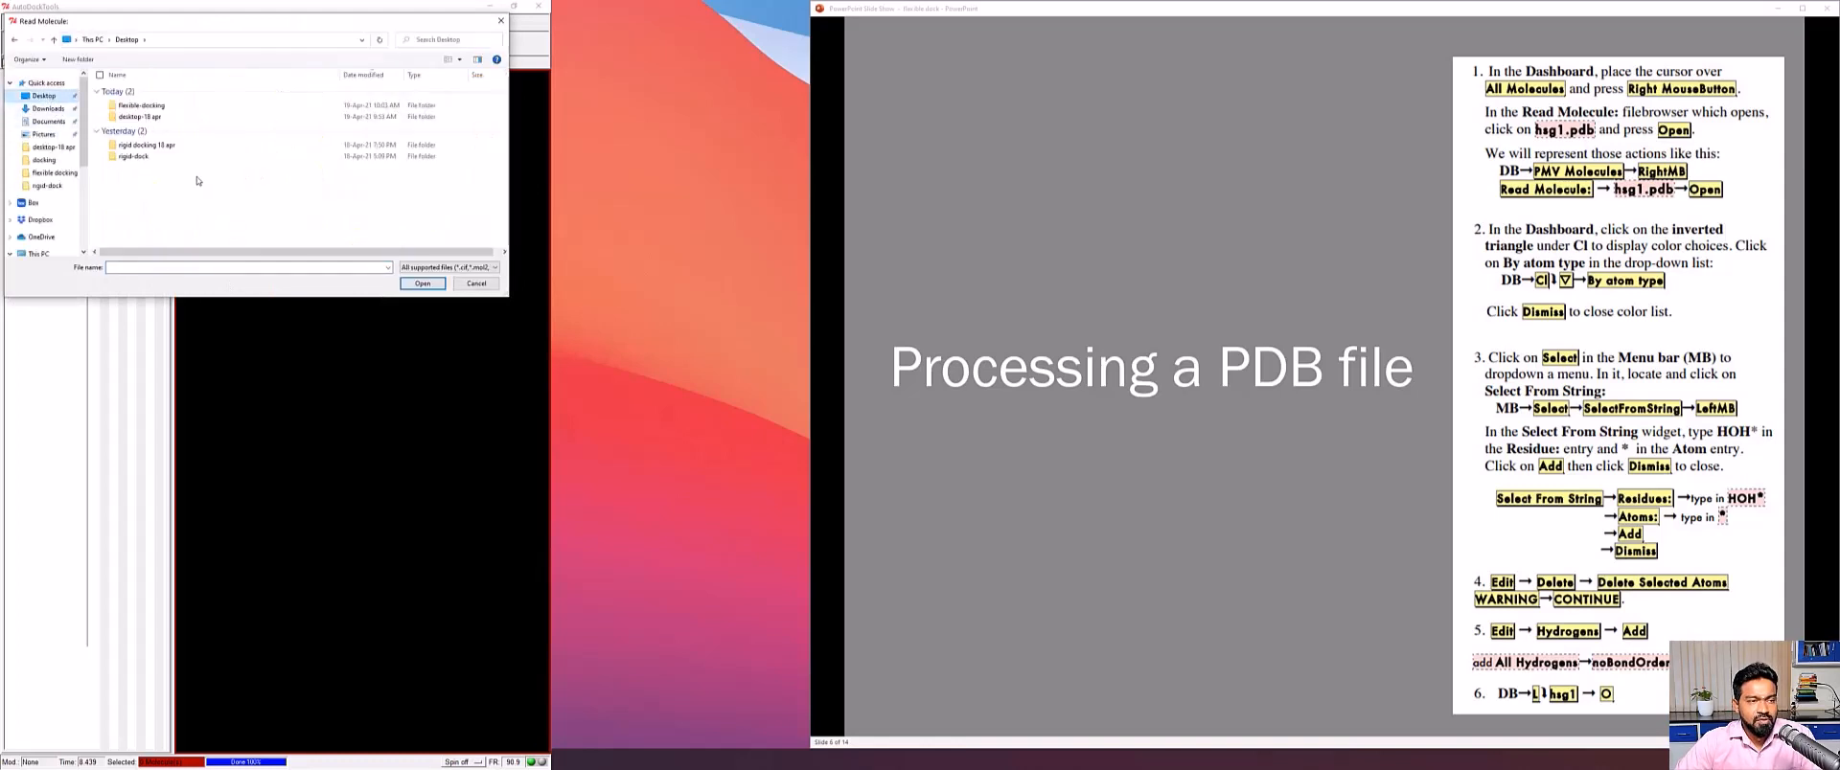
double_click(159, 107)
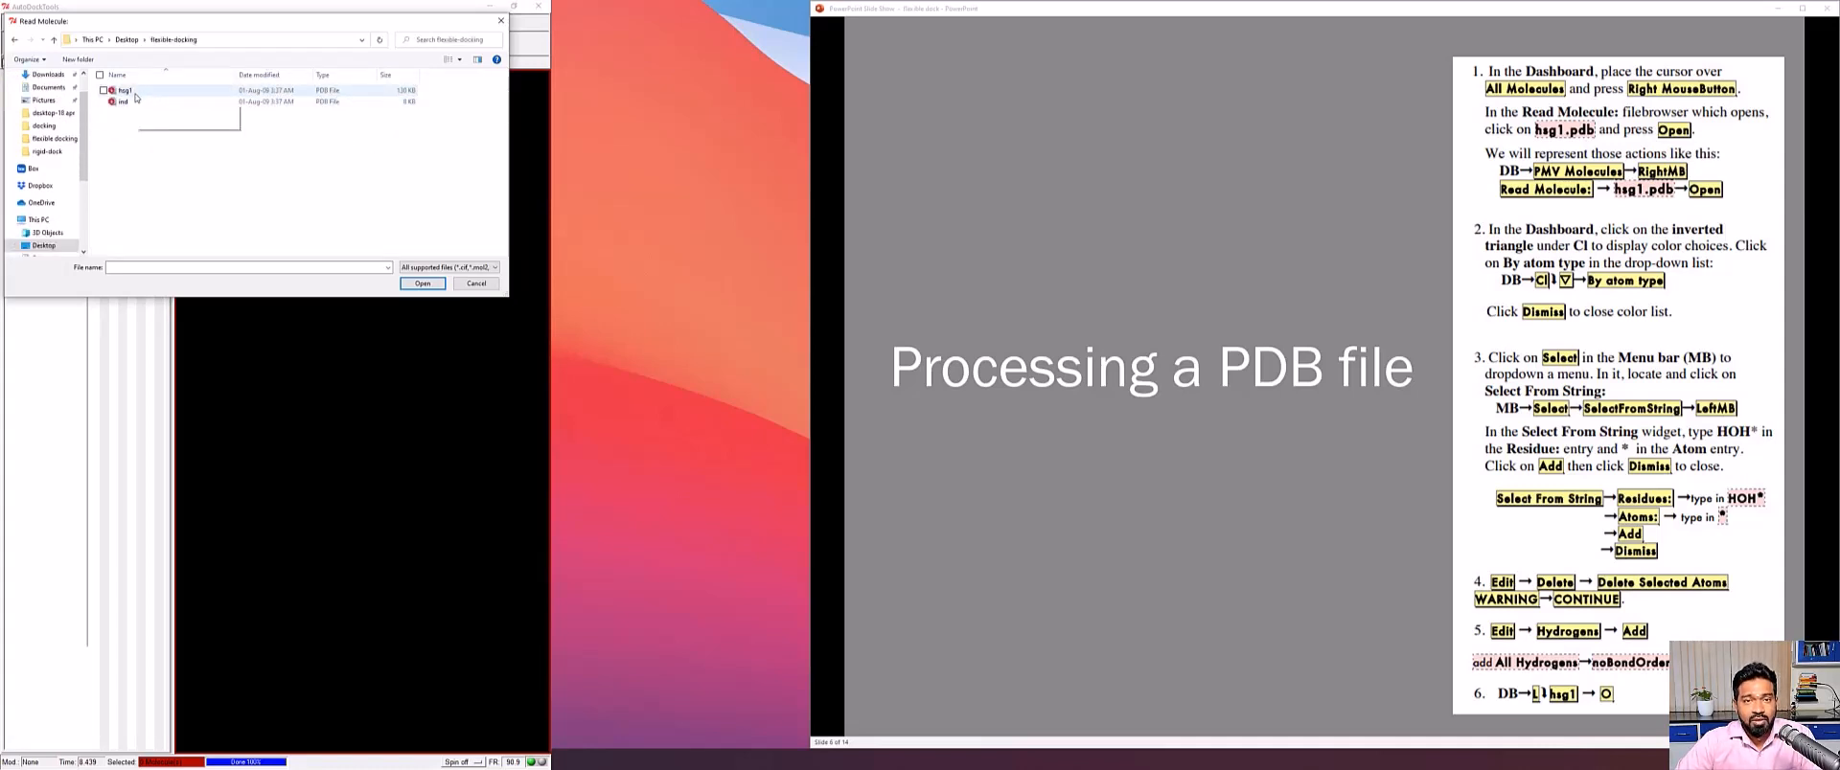
click(135, 95)
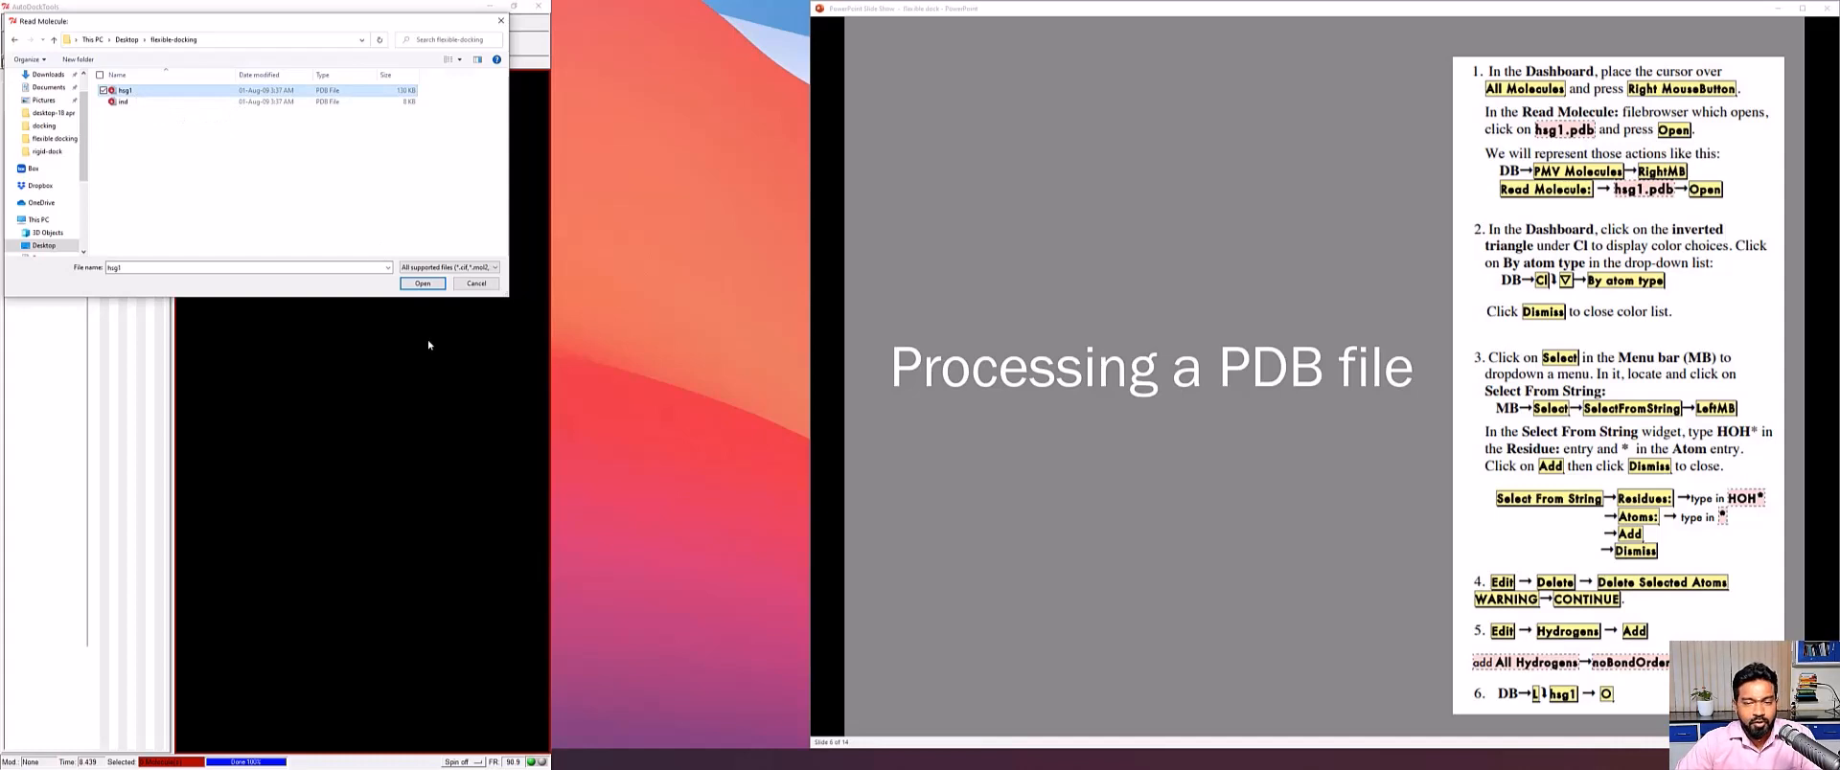
click(423, 284)
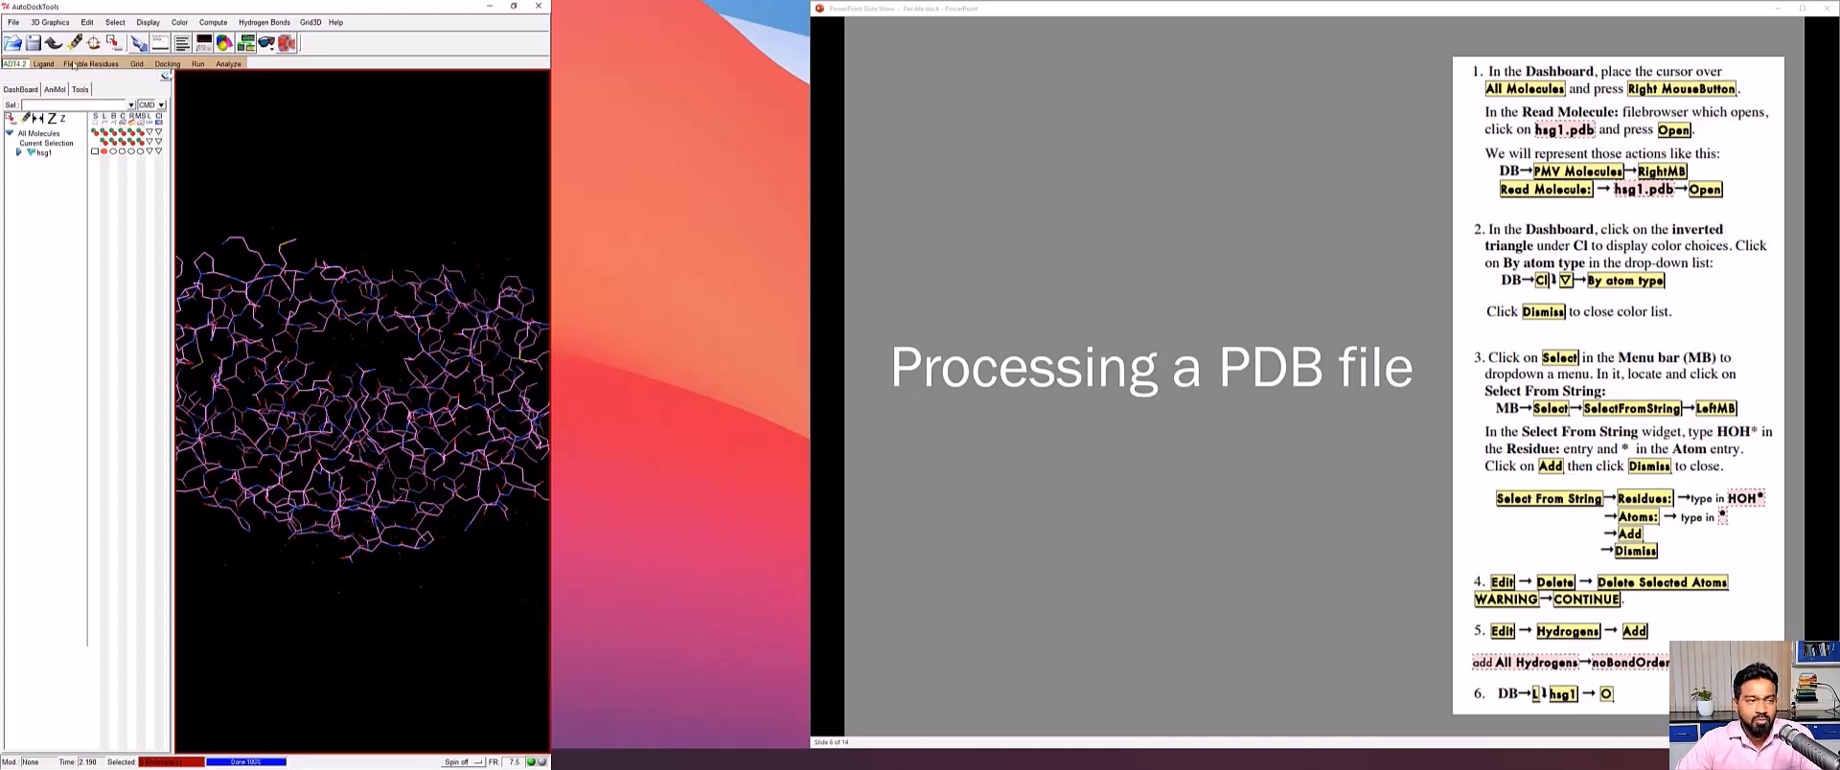
Delete the water molecules from the hsg1 structure
click(88, 22)
mouse_move(106, 66)
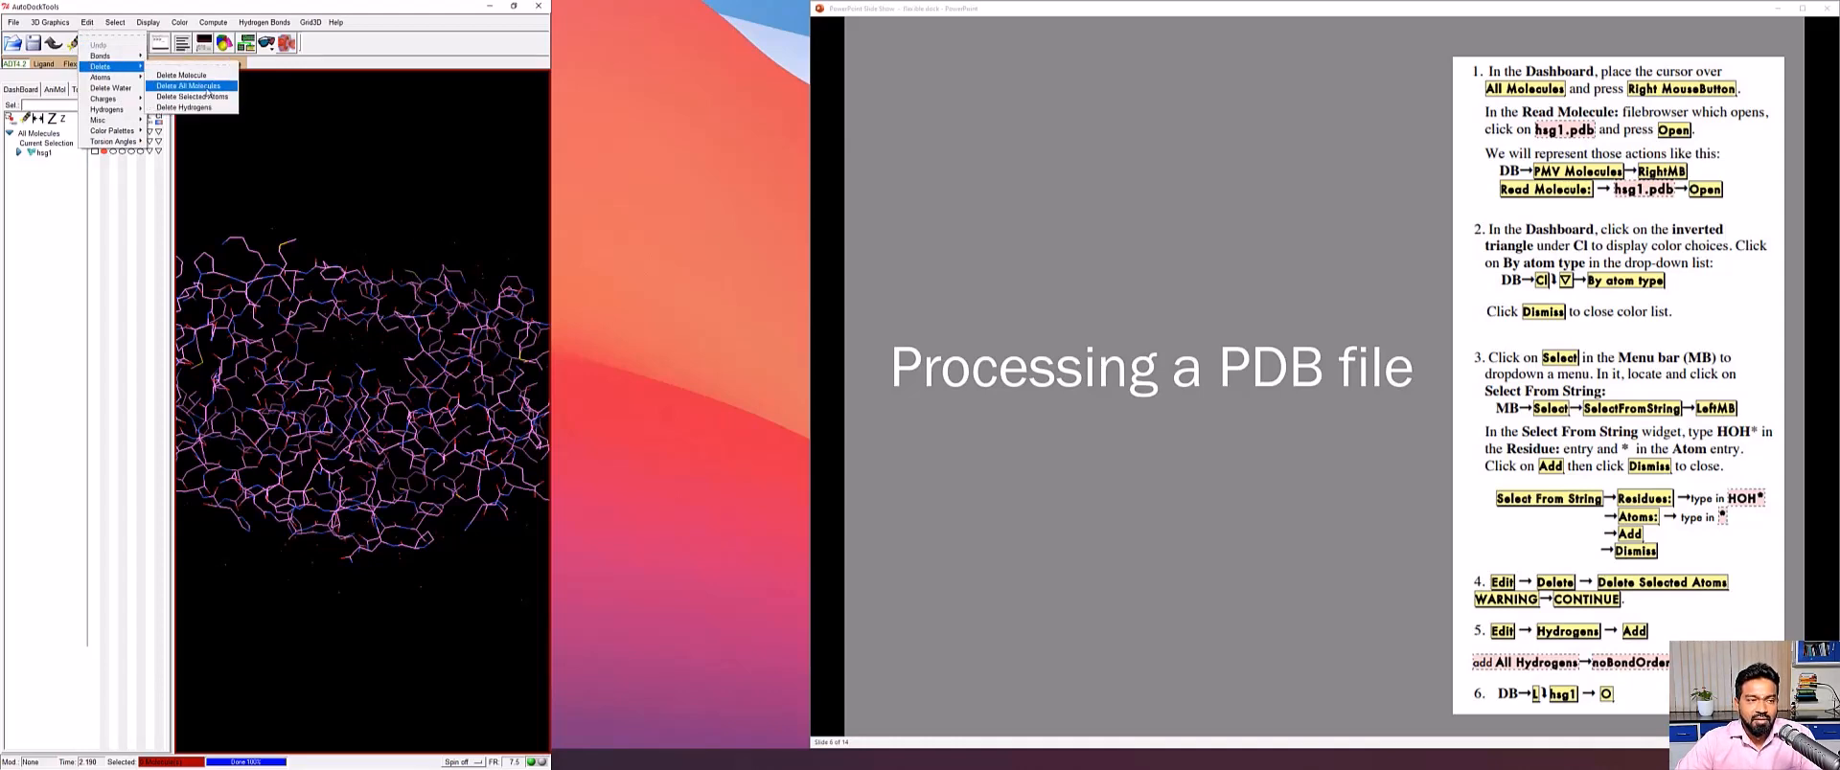
click(91, 25)
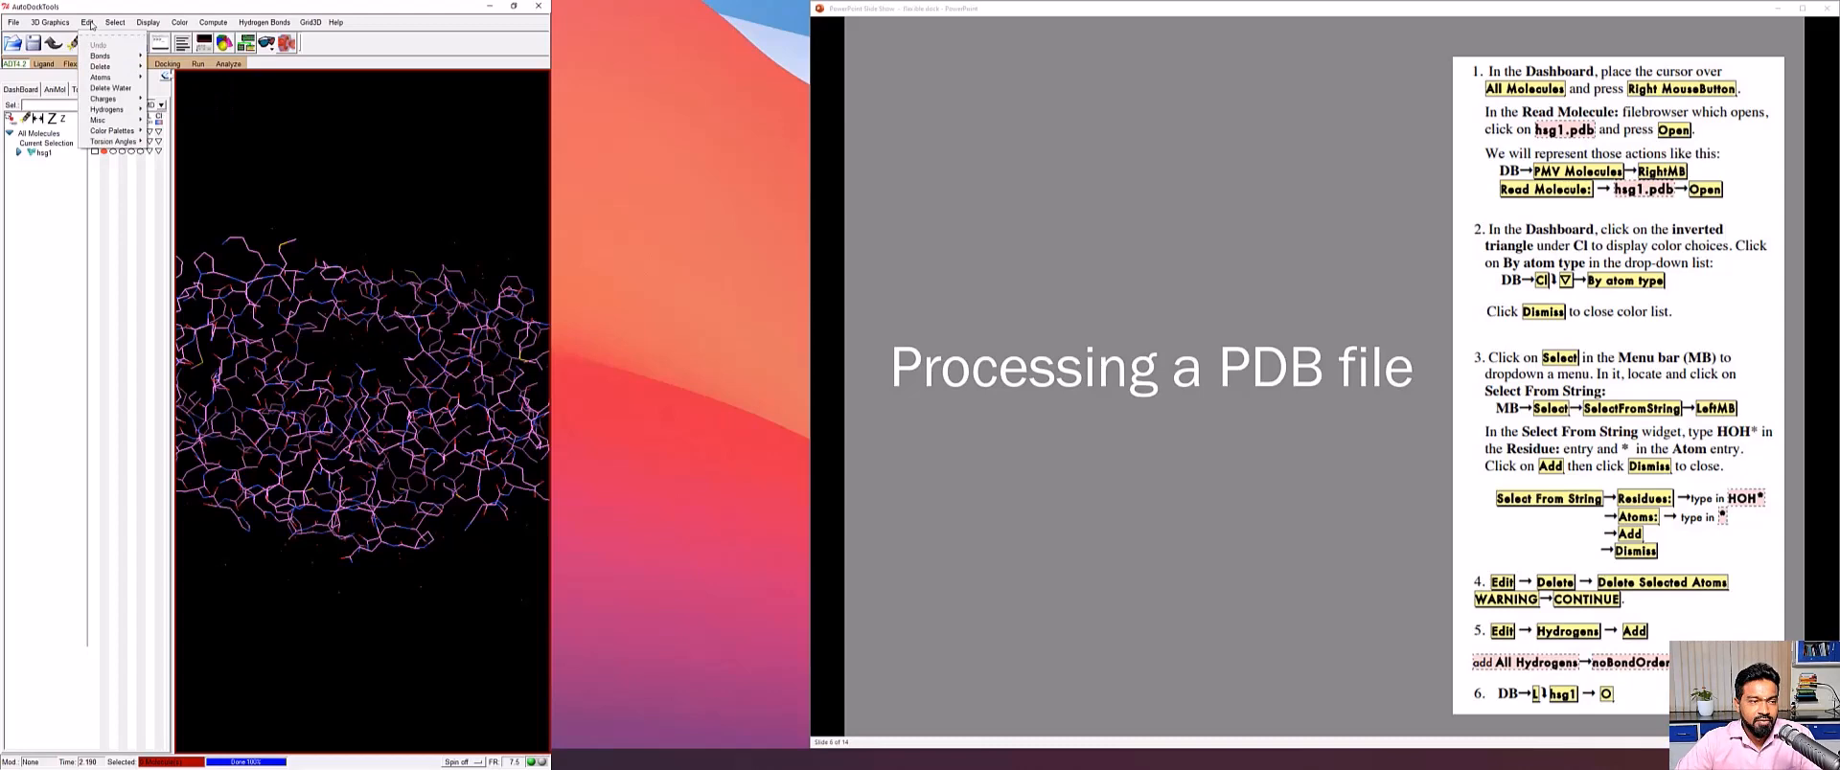
click(110, 88)
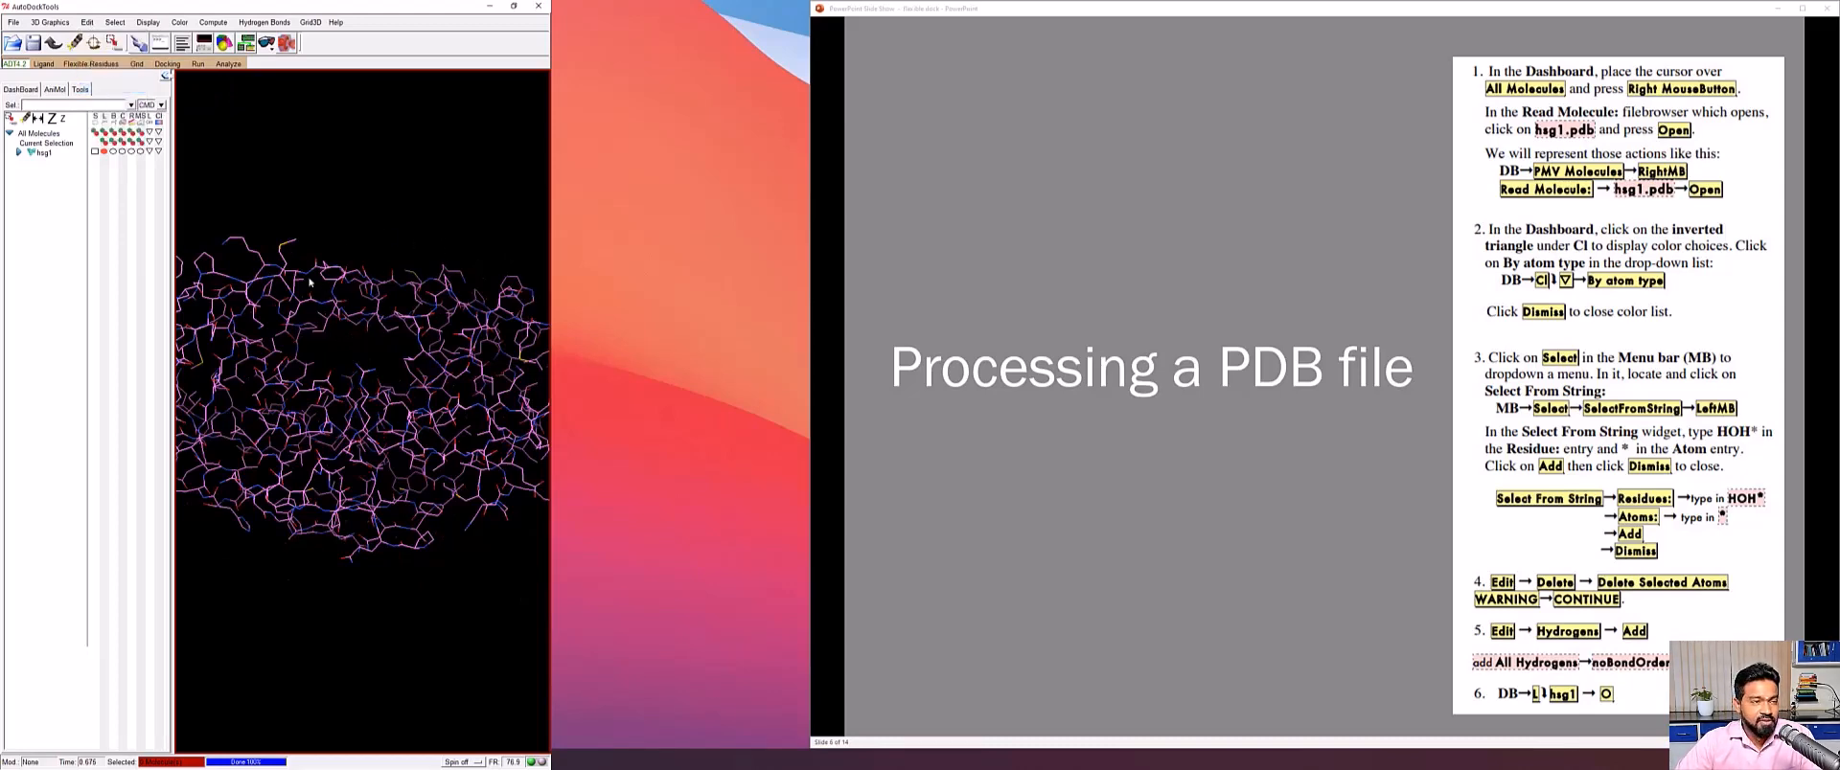
Add all hydrogens to hsg1 using the noBondOrder method, renumbering atoms to include the new hydrogens
click(86, 23)
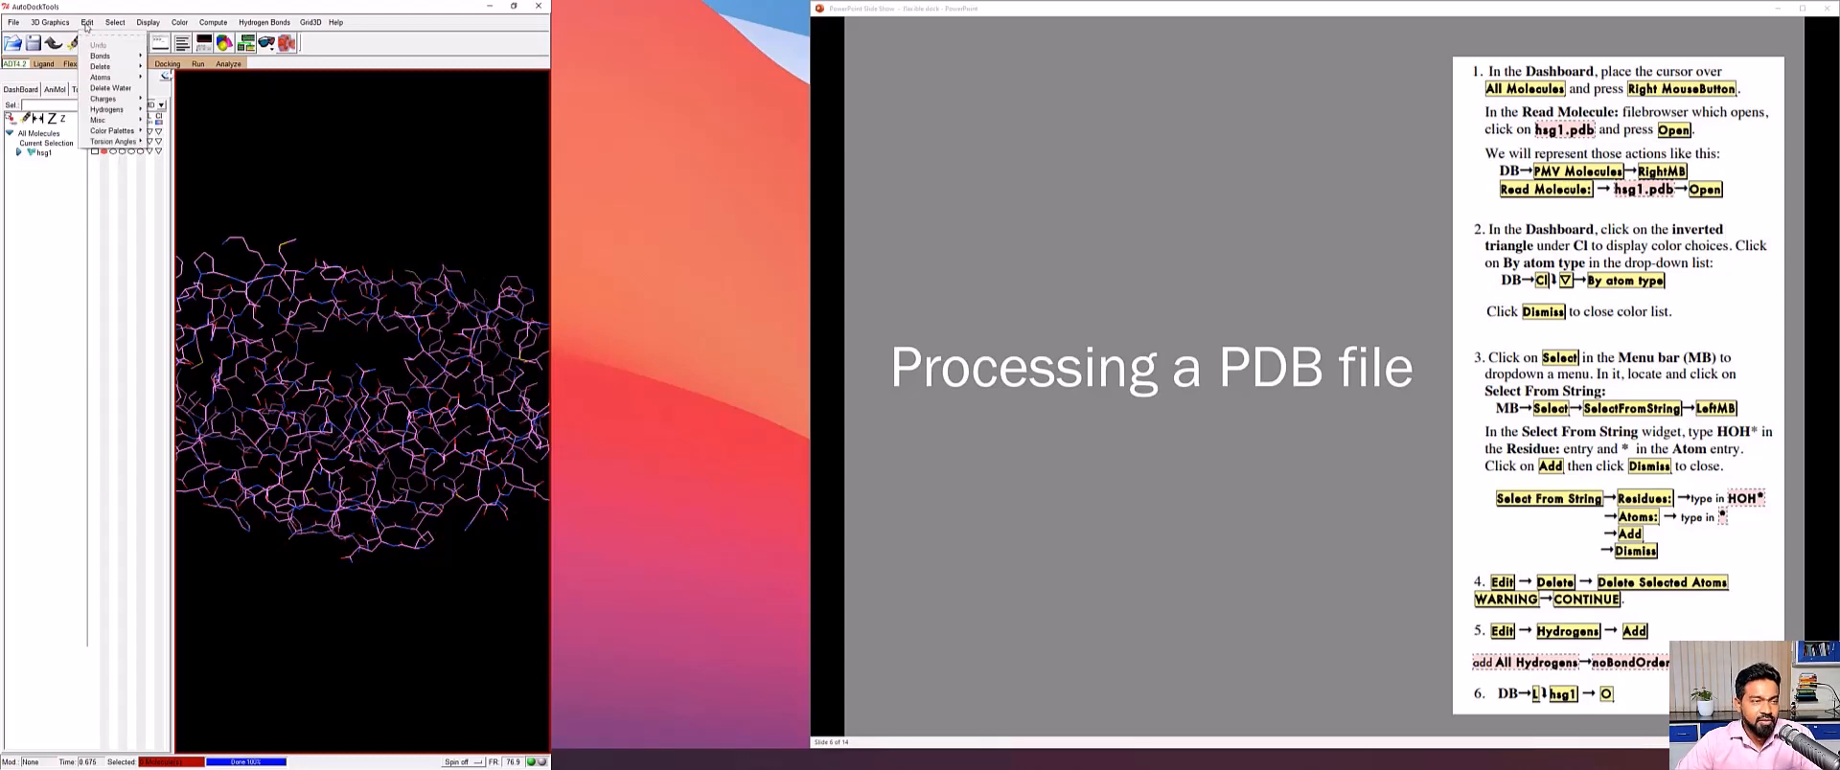
mouse_move(108, 110)
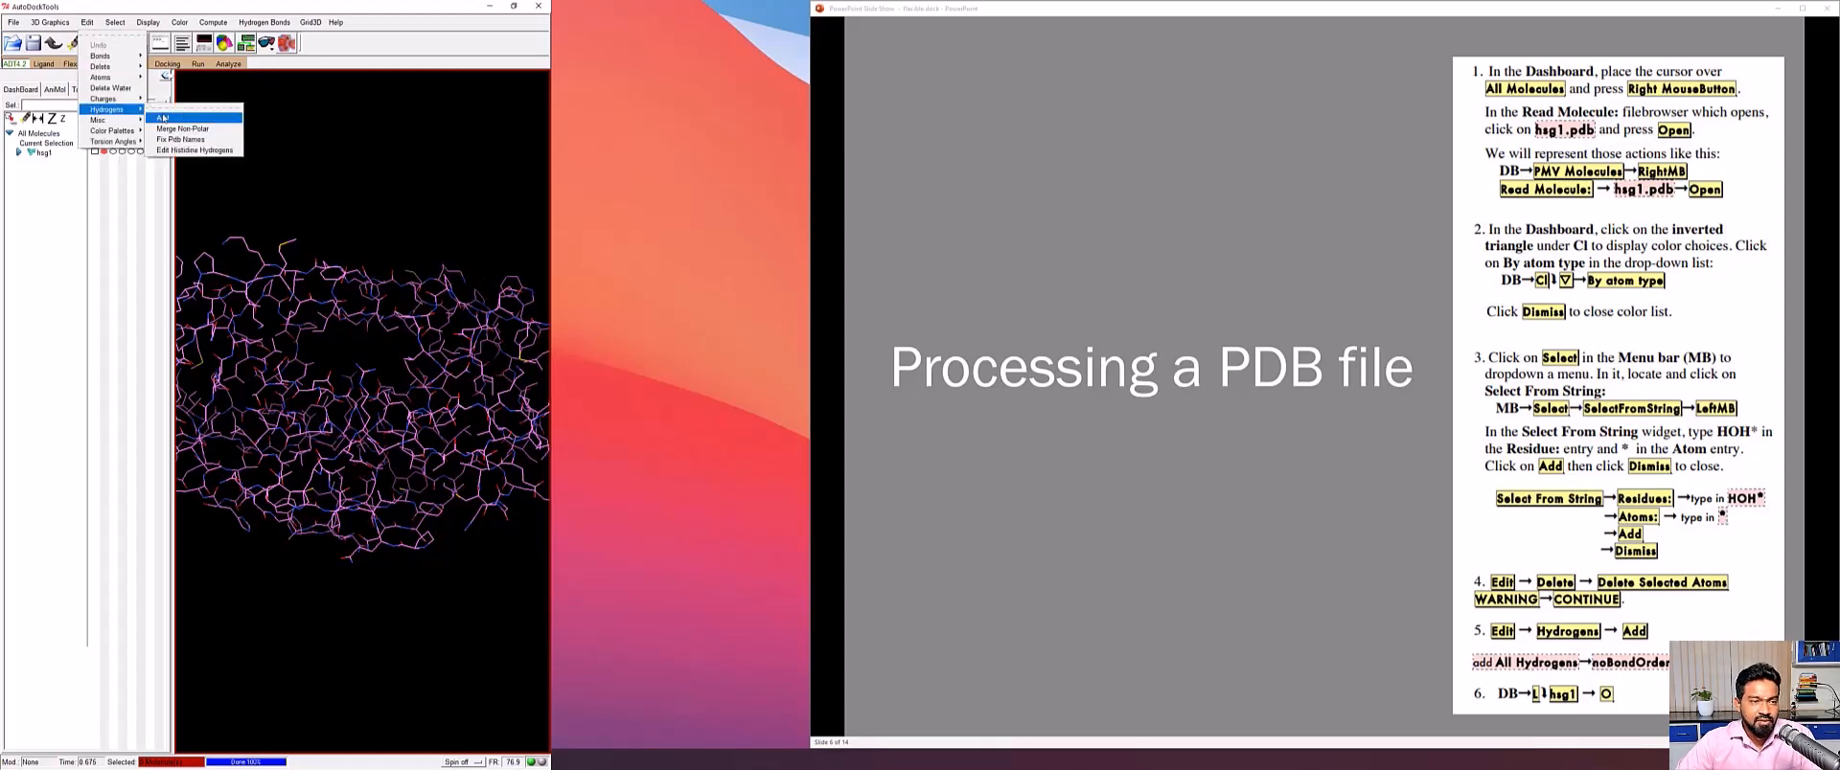
click(163, 118)
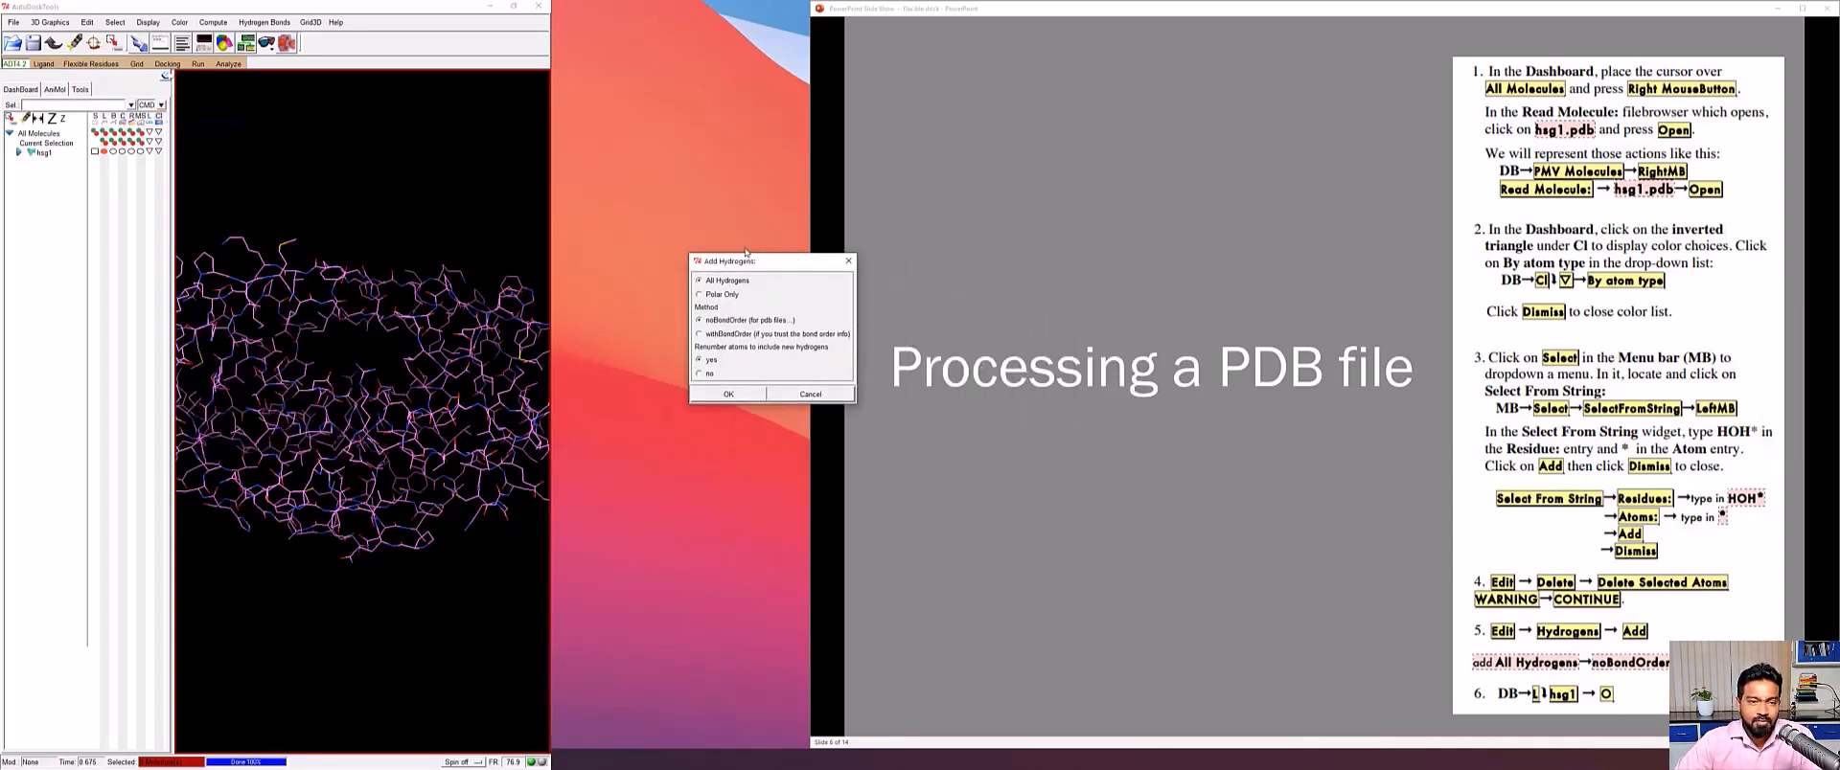
drag(687, 248, 670, 246)
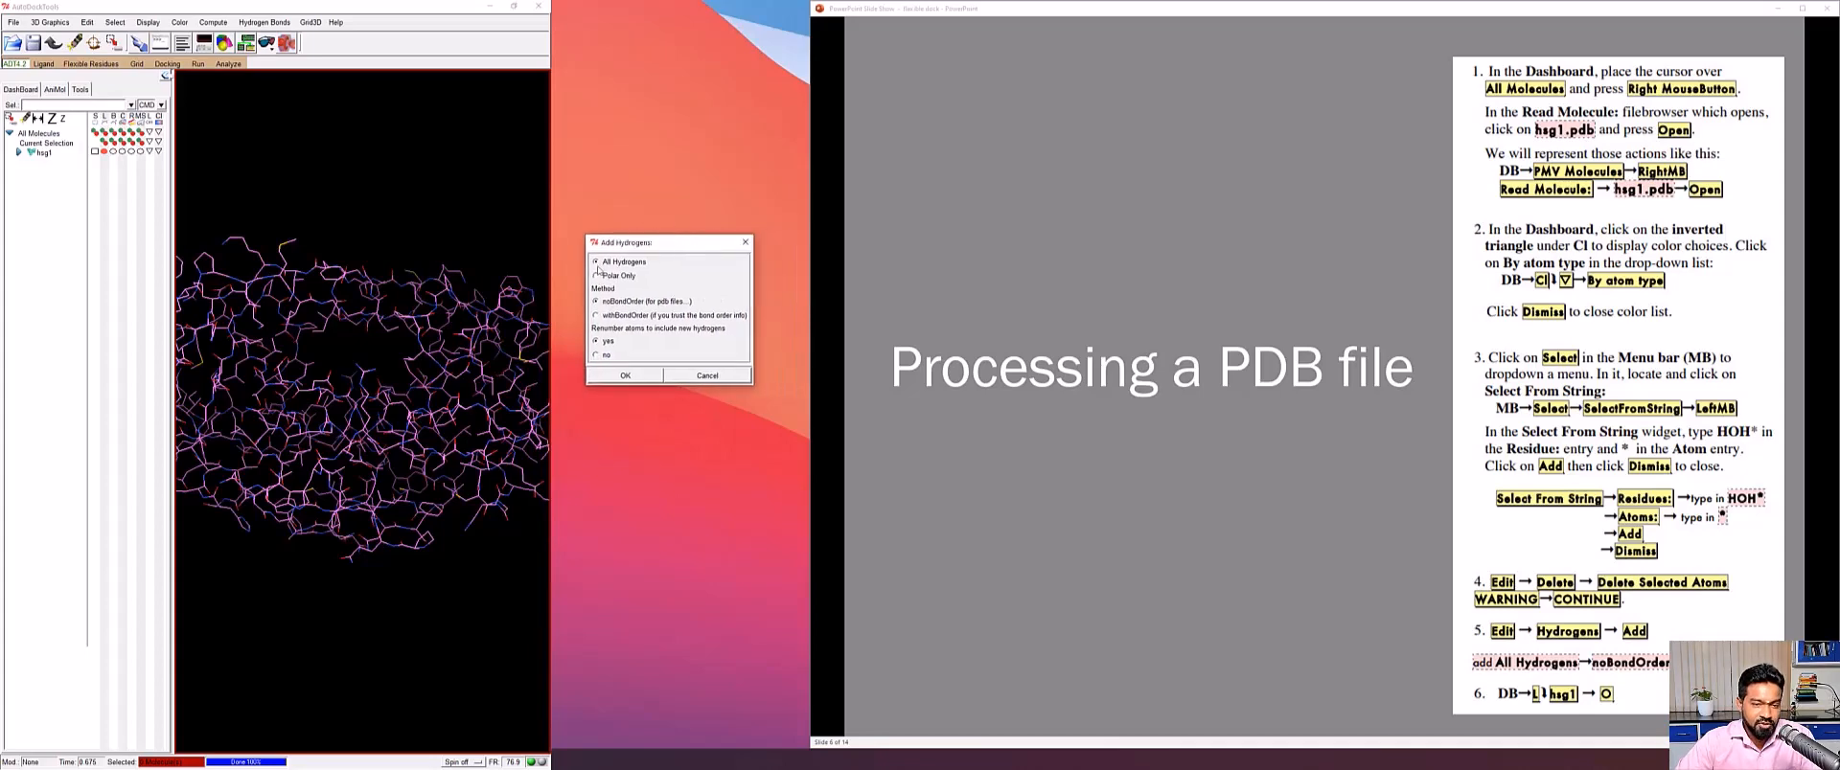
click(621, 378)
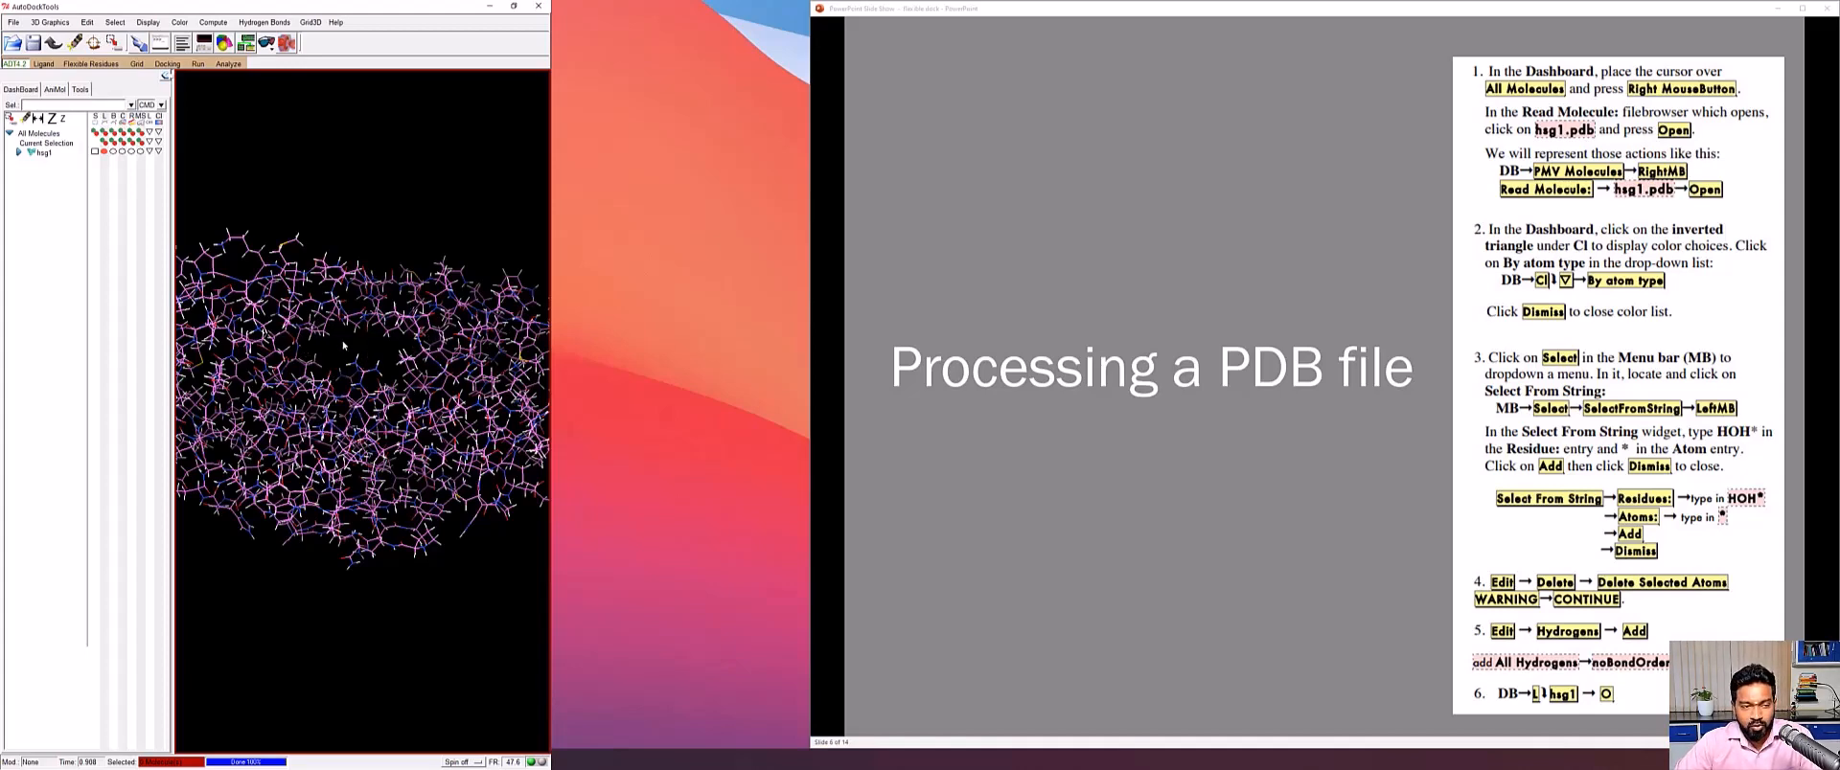
Write the processed hsg1 structure as a PDB file, overwriting hsg1 in the desktop's flexible docking folder
click(13, 24)
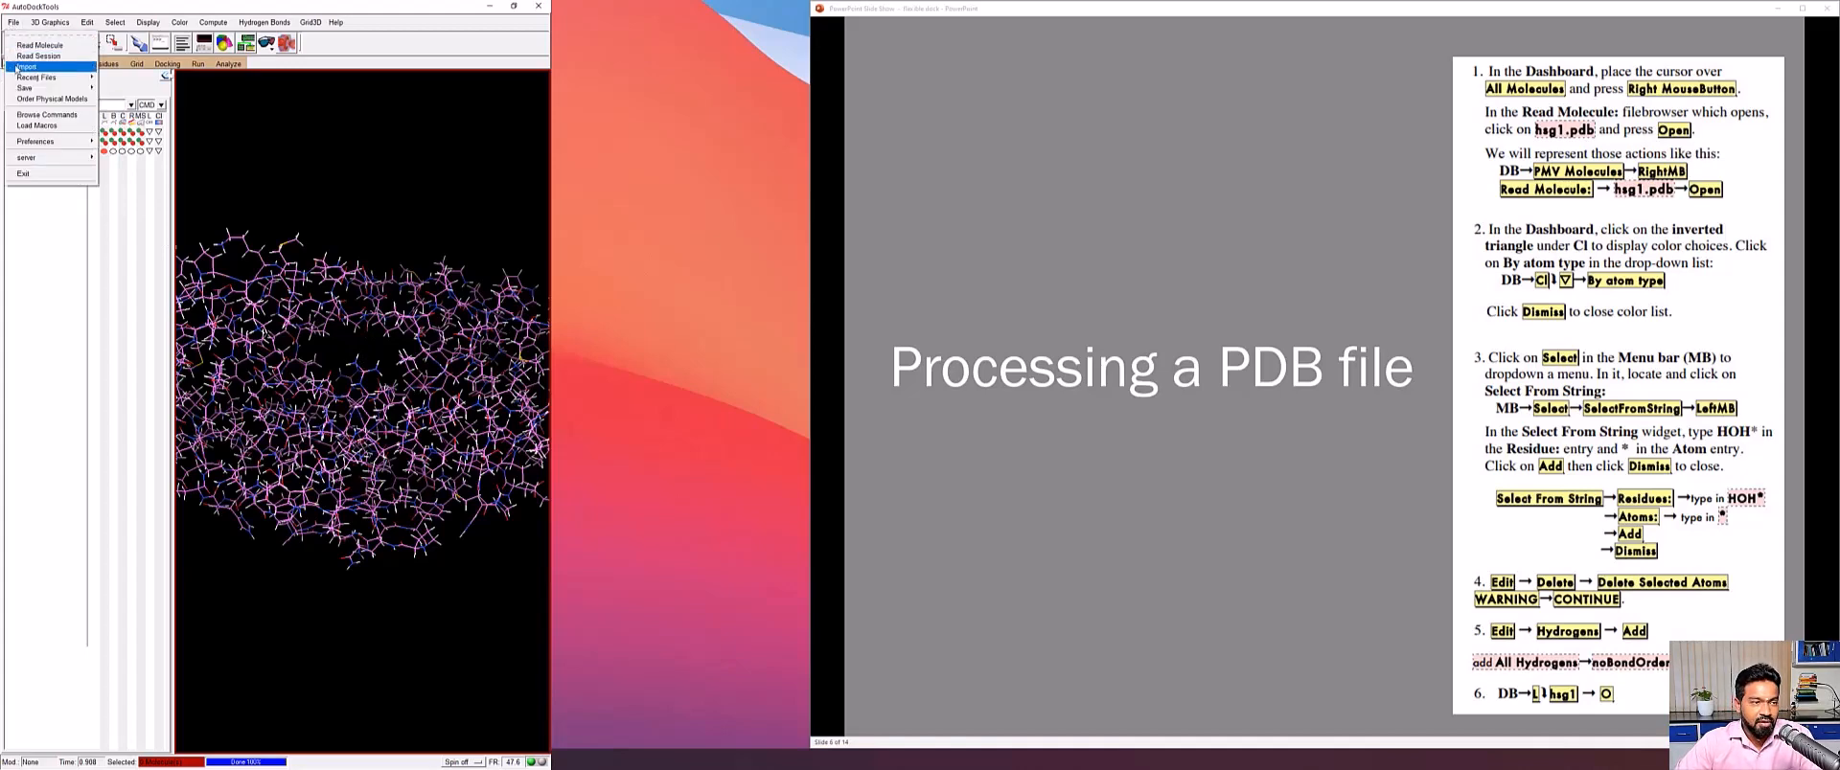
mouse_move(20, 89)
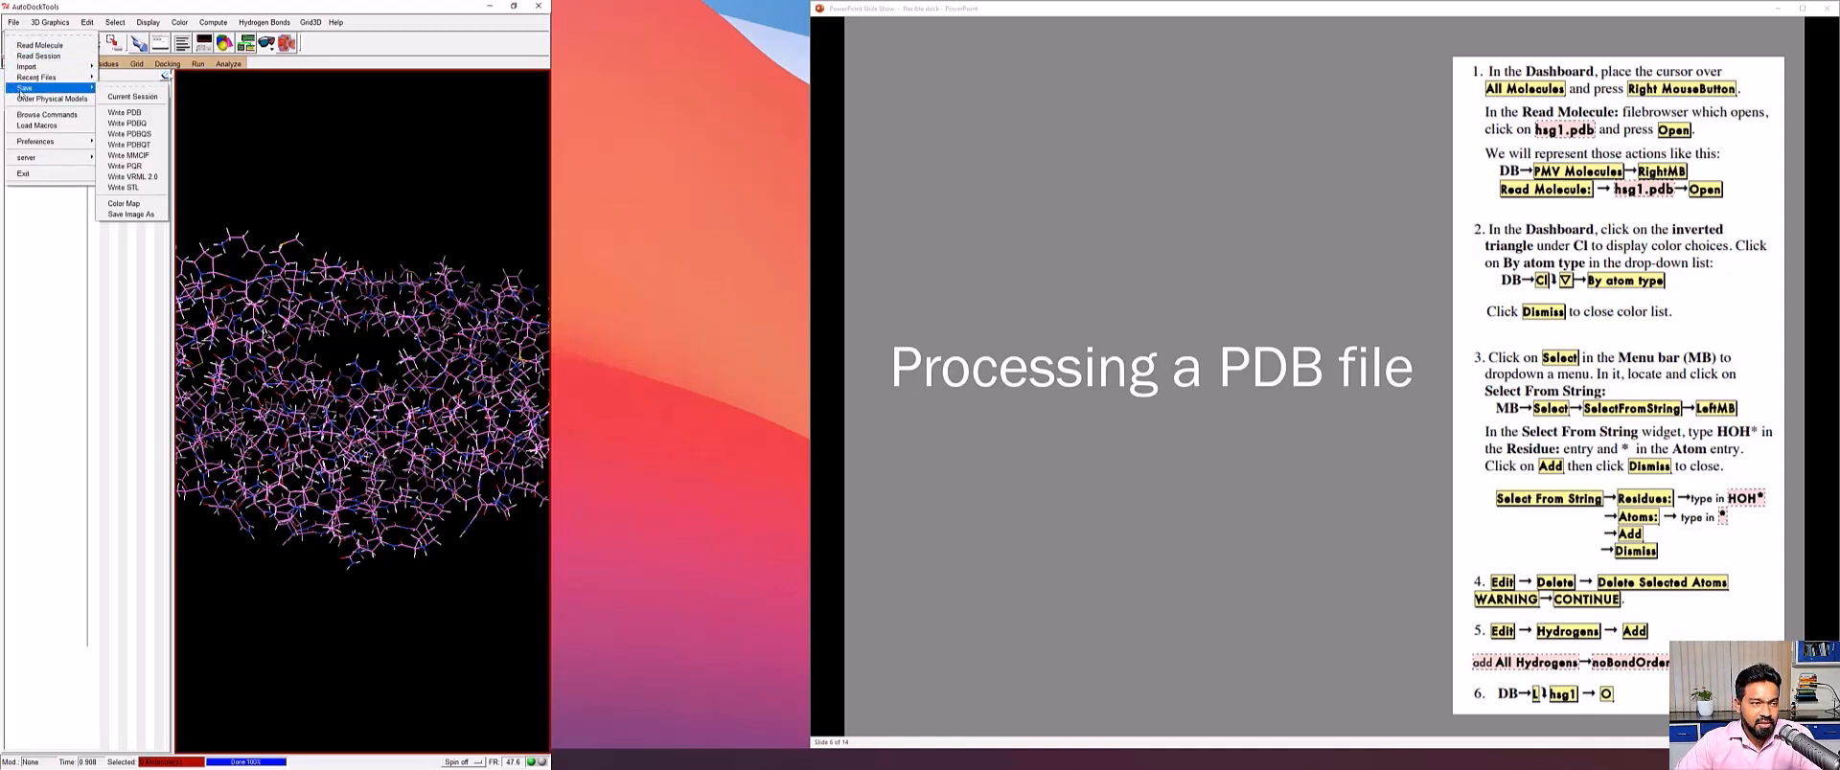
click(123, 112)
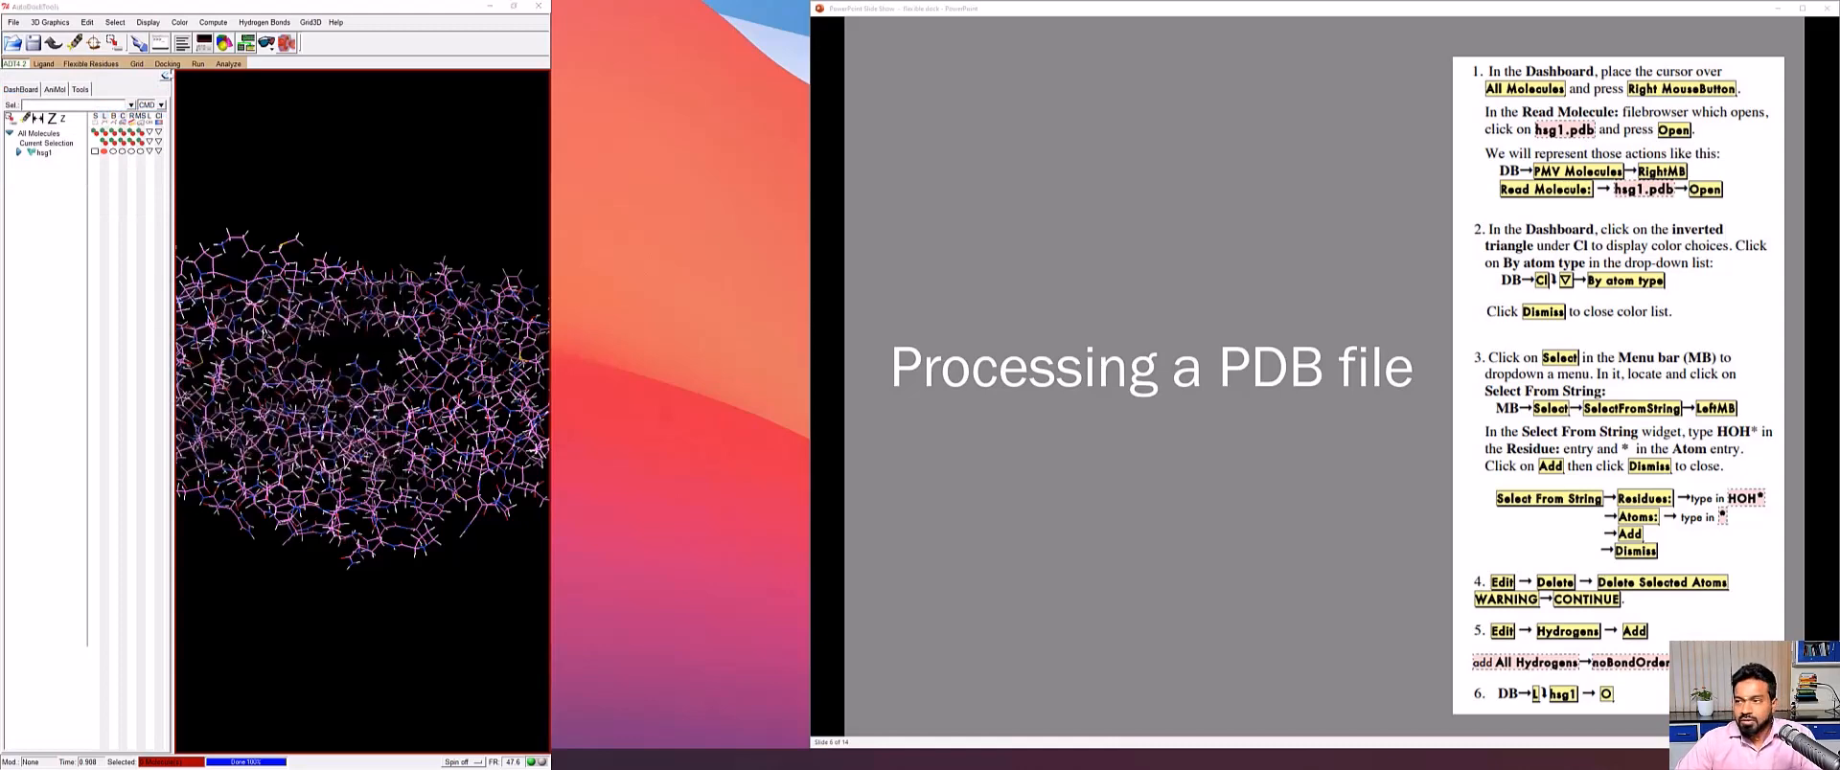
drag(645, 279, 632, 281)
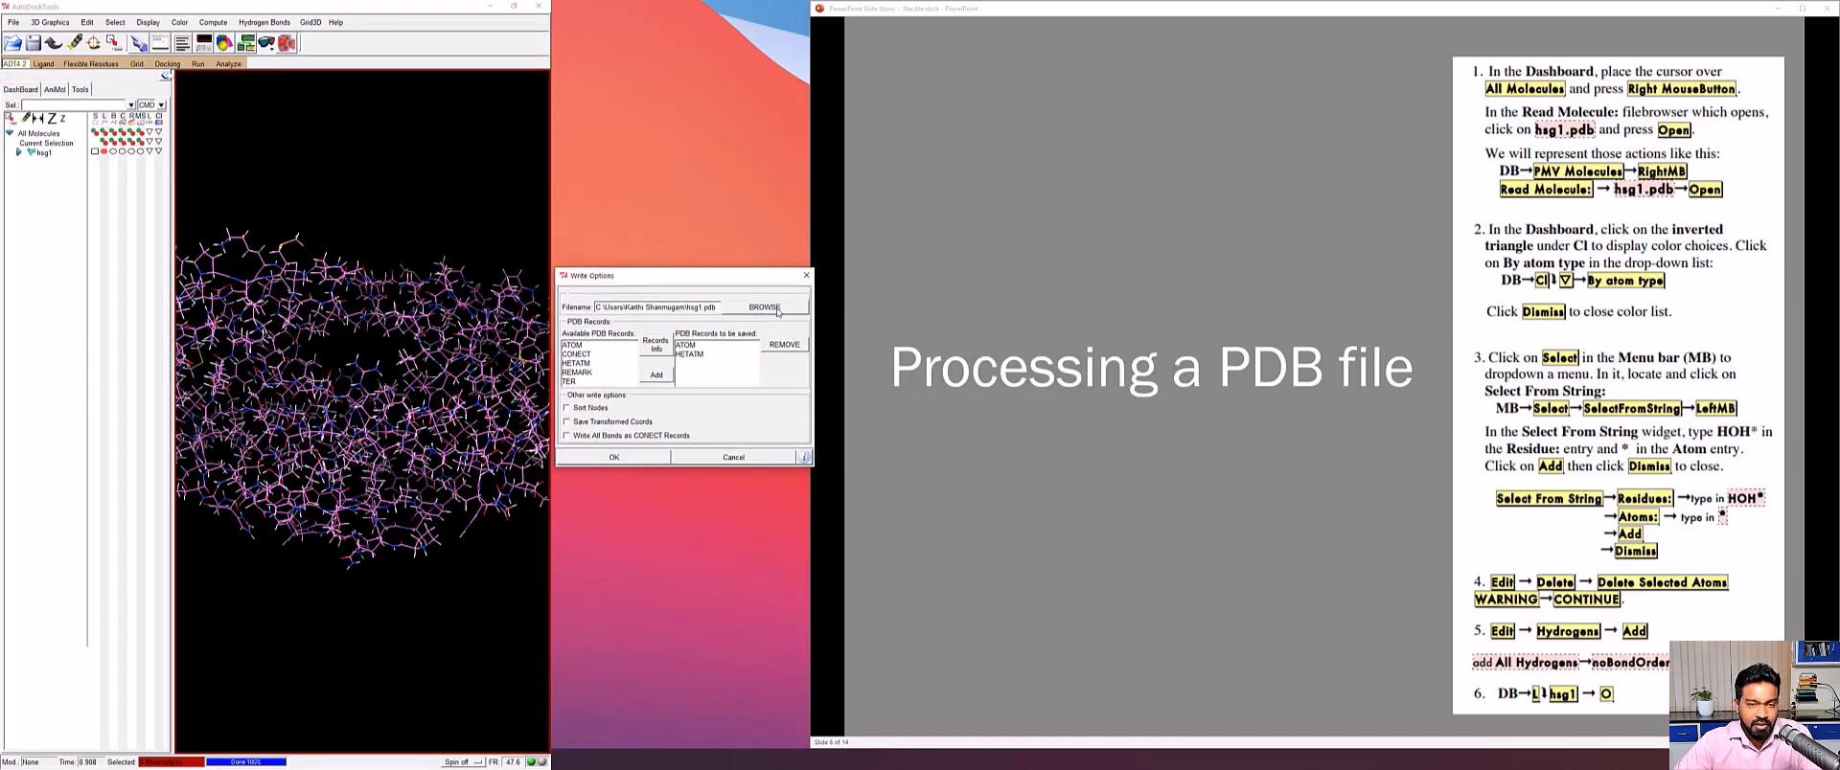
click(776, 307)
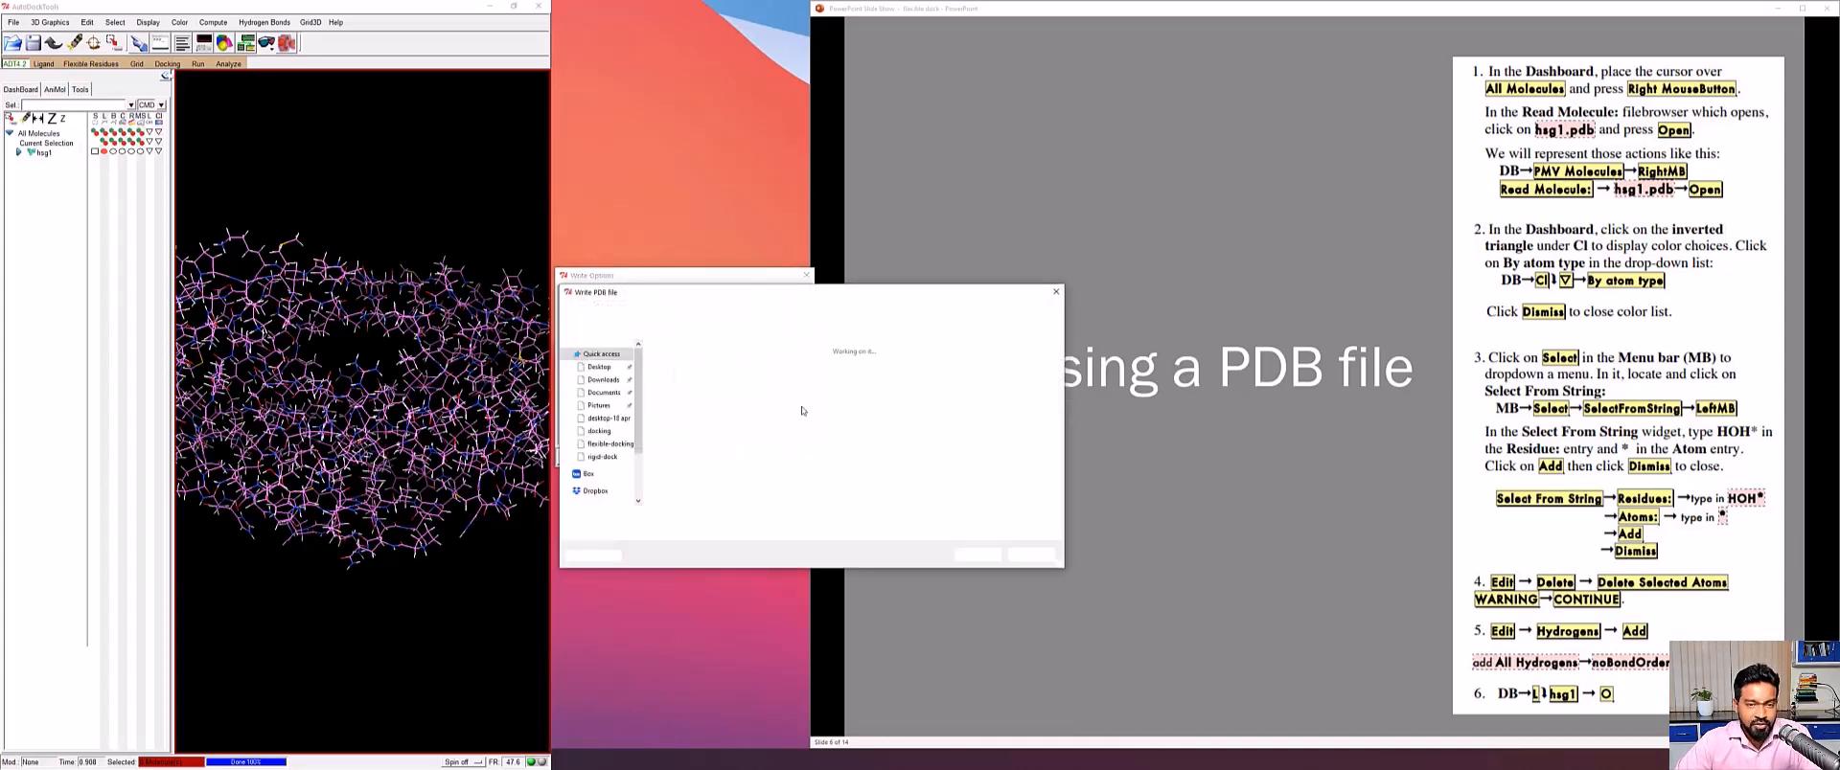
click(599, 367)
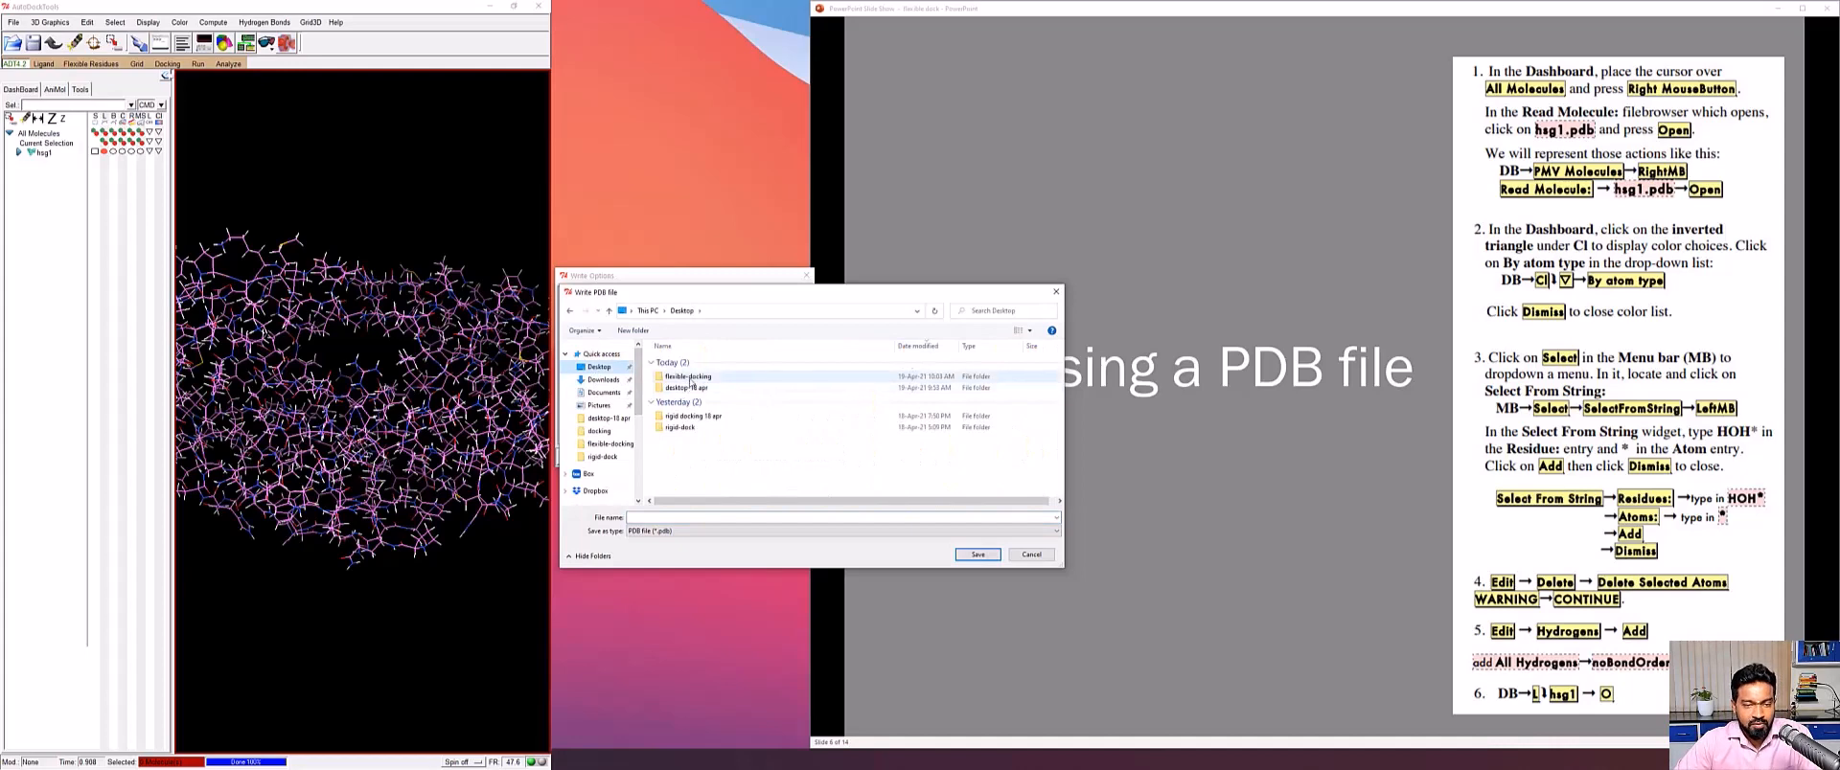
double_click(688, 378)
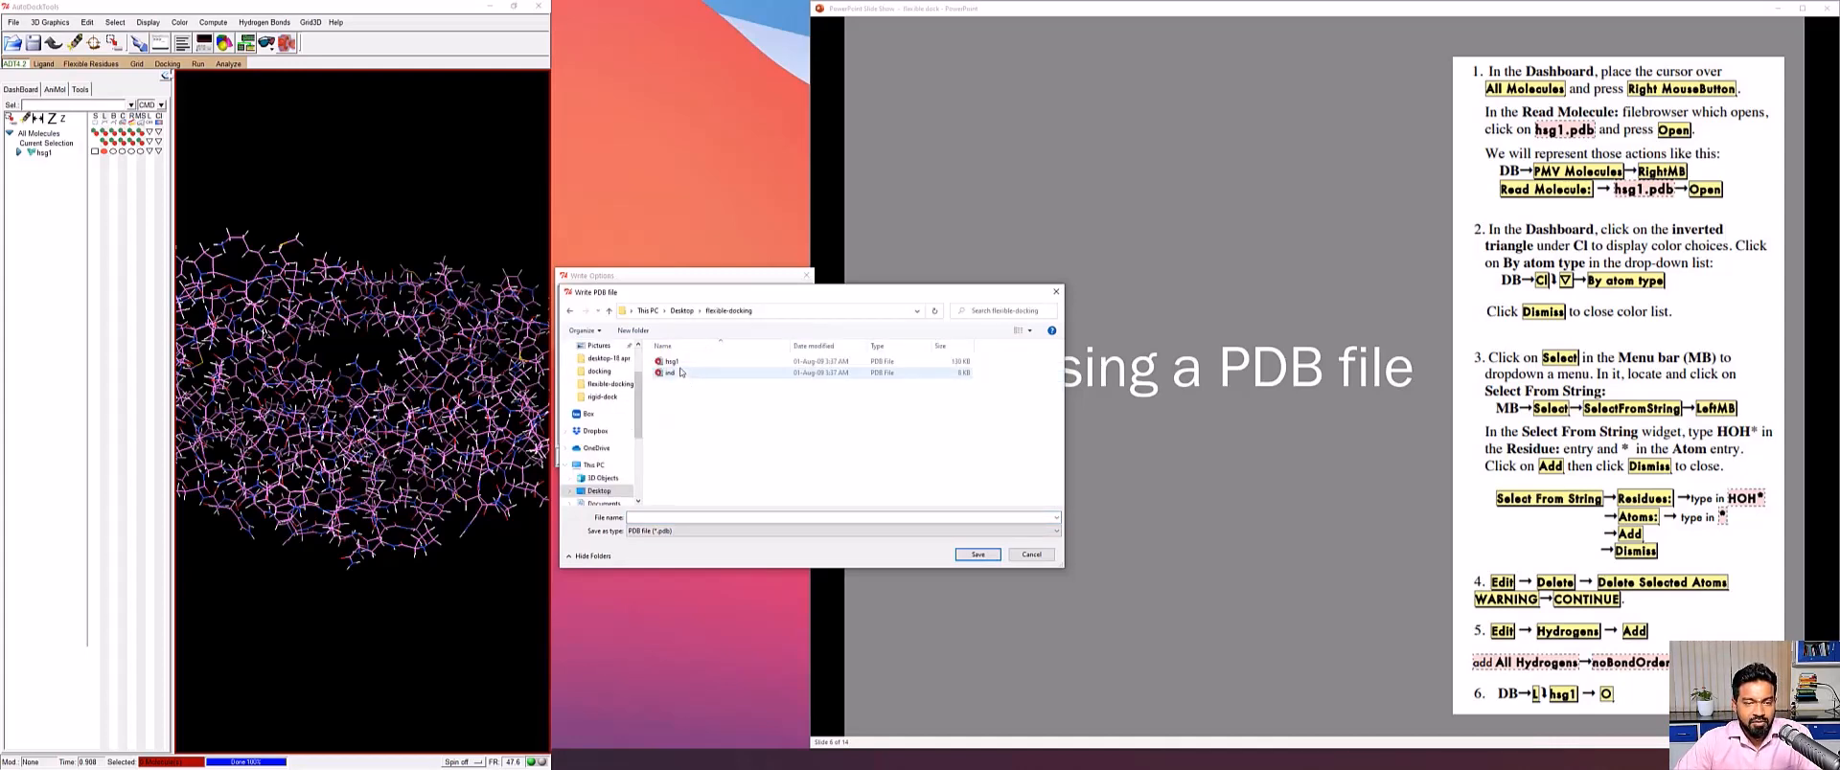
click(672, 363)
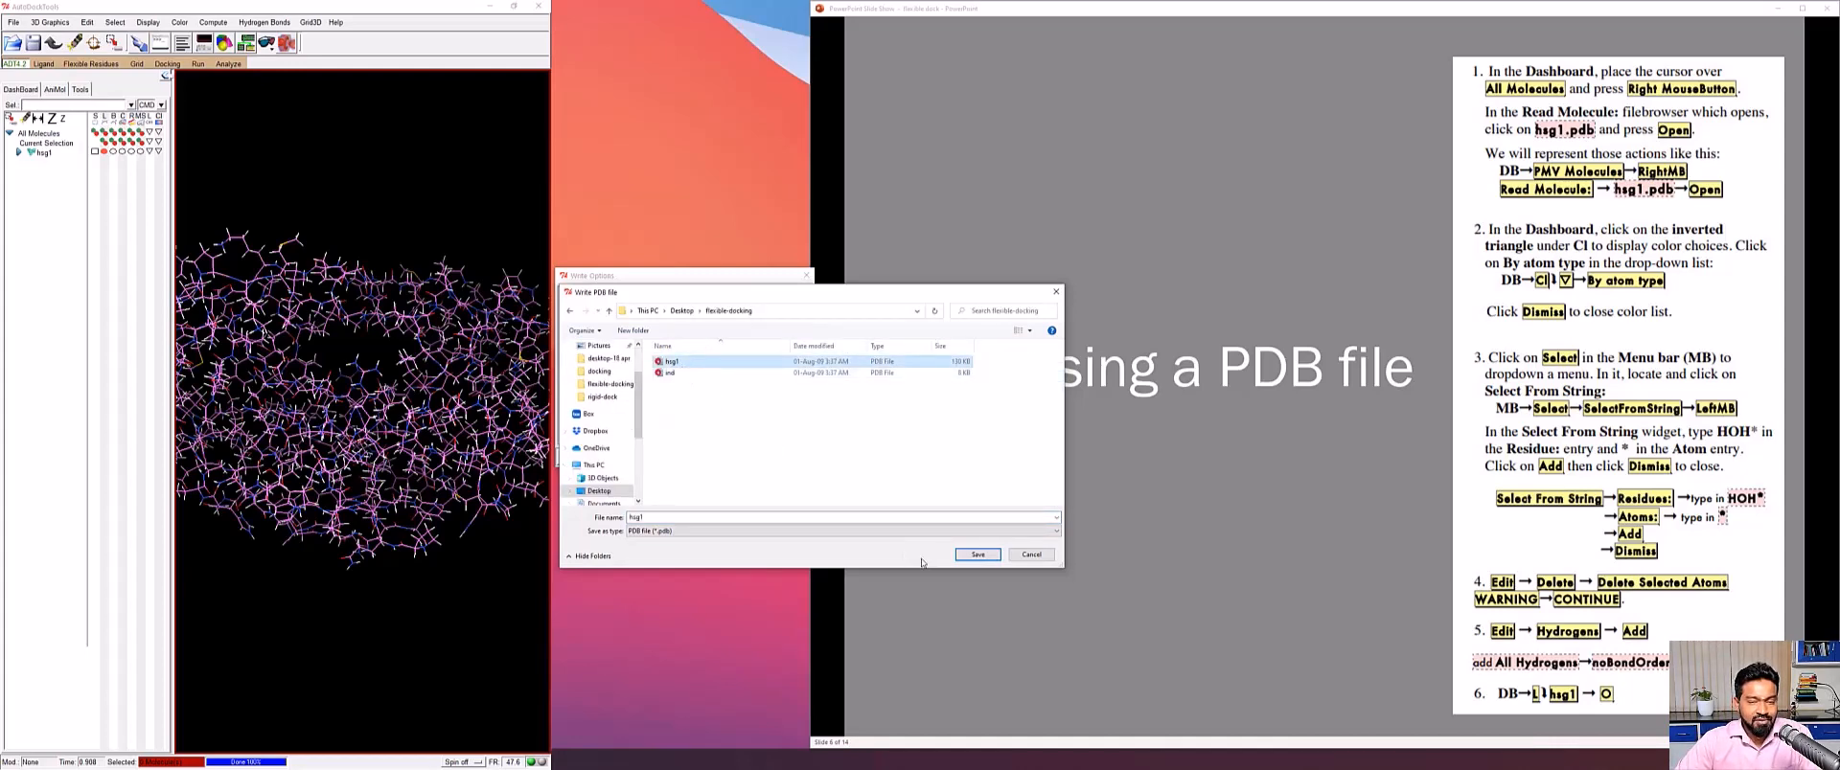
click(977, 555)
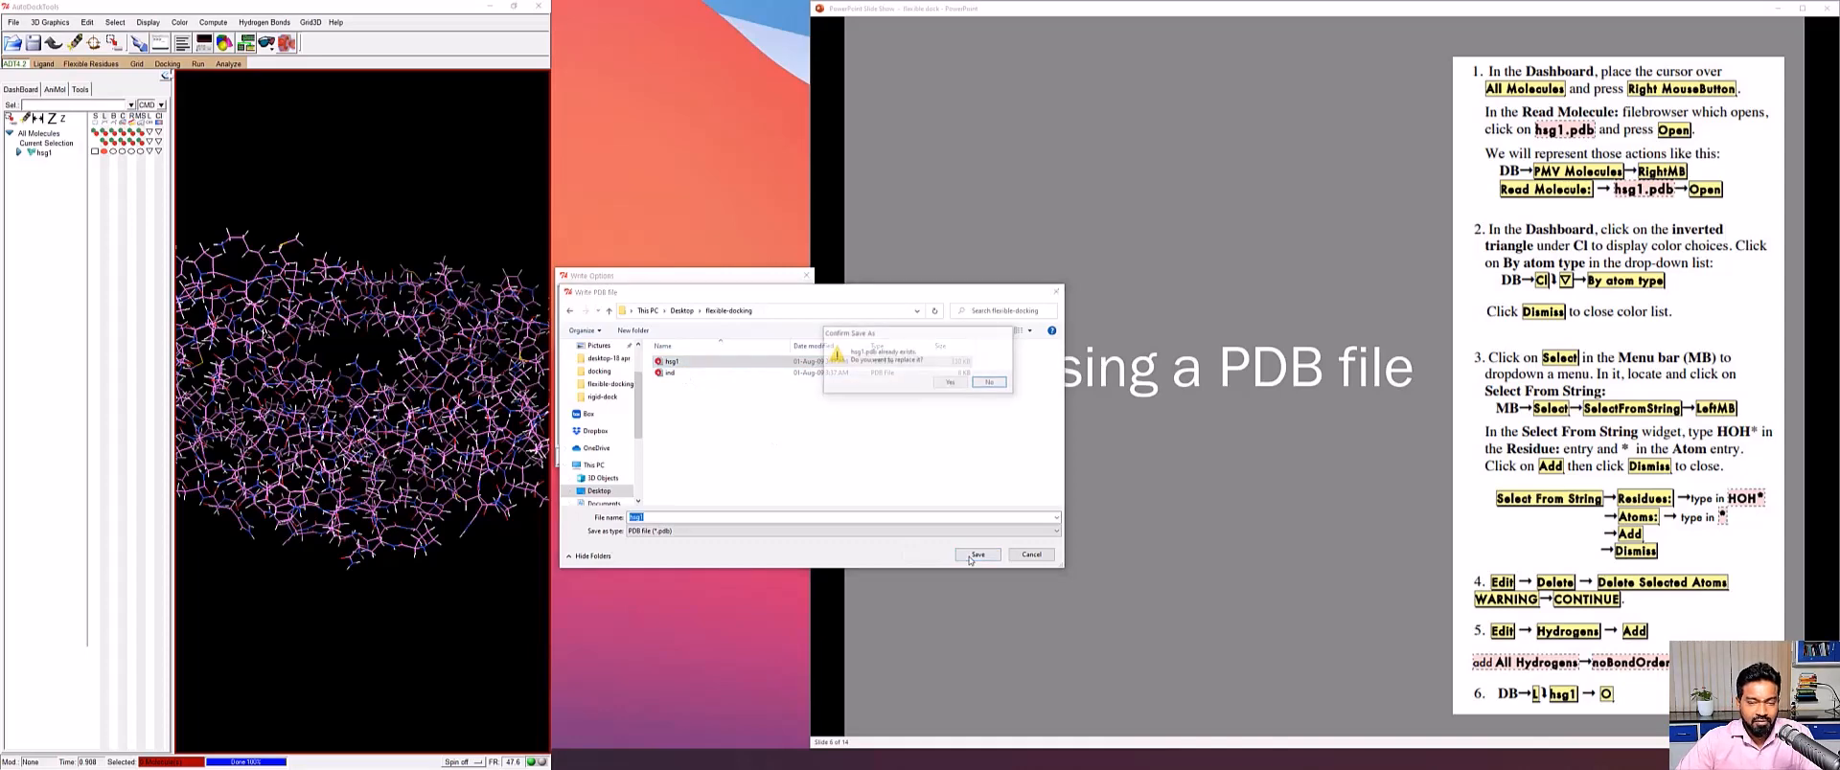
click(951, 383)
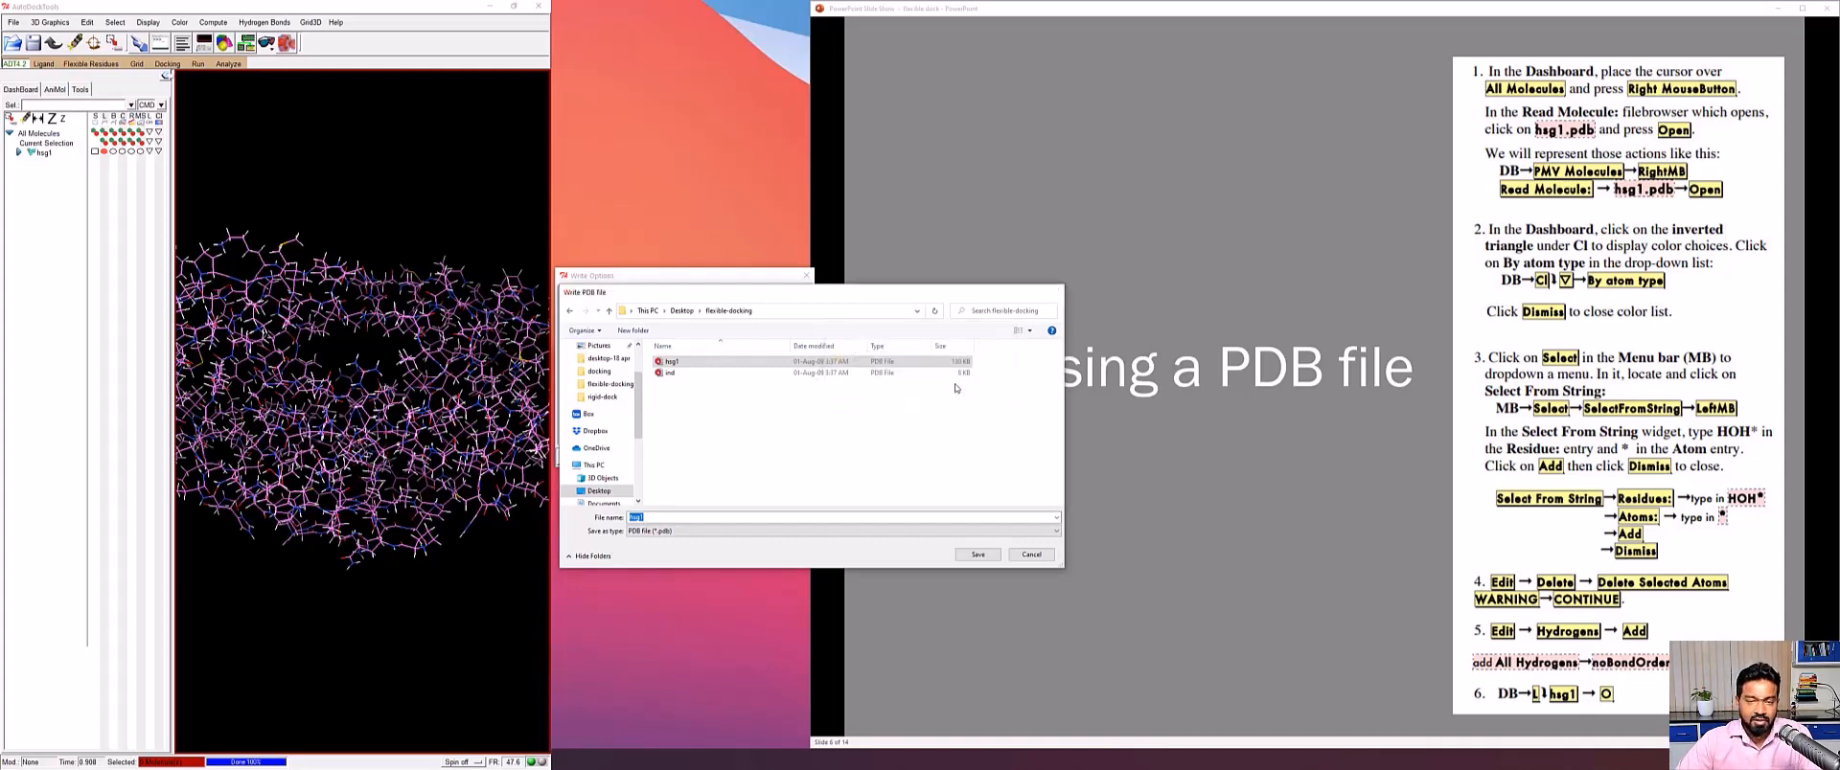
click(627, 456)
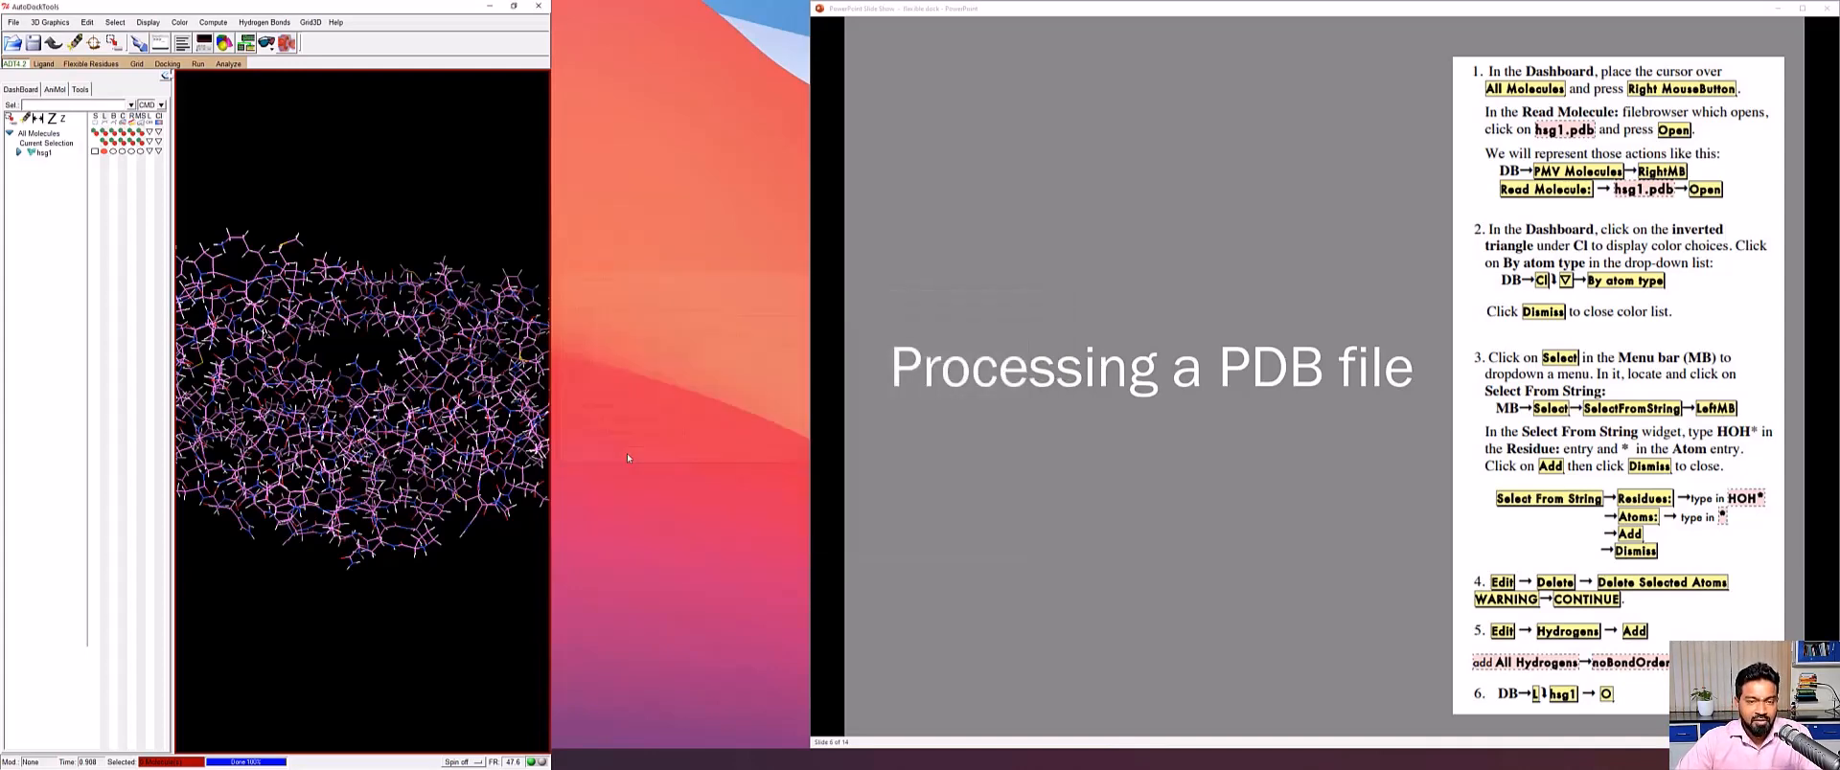
click(945, 418)
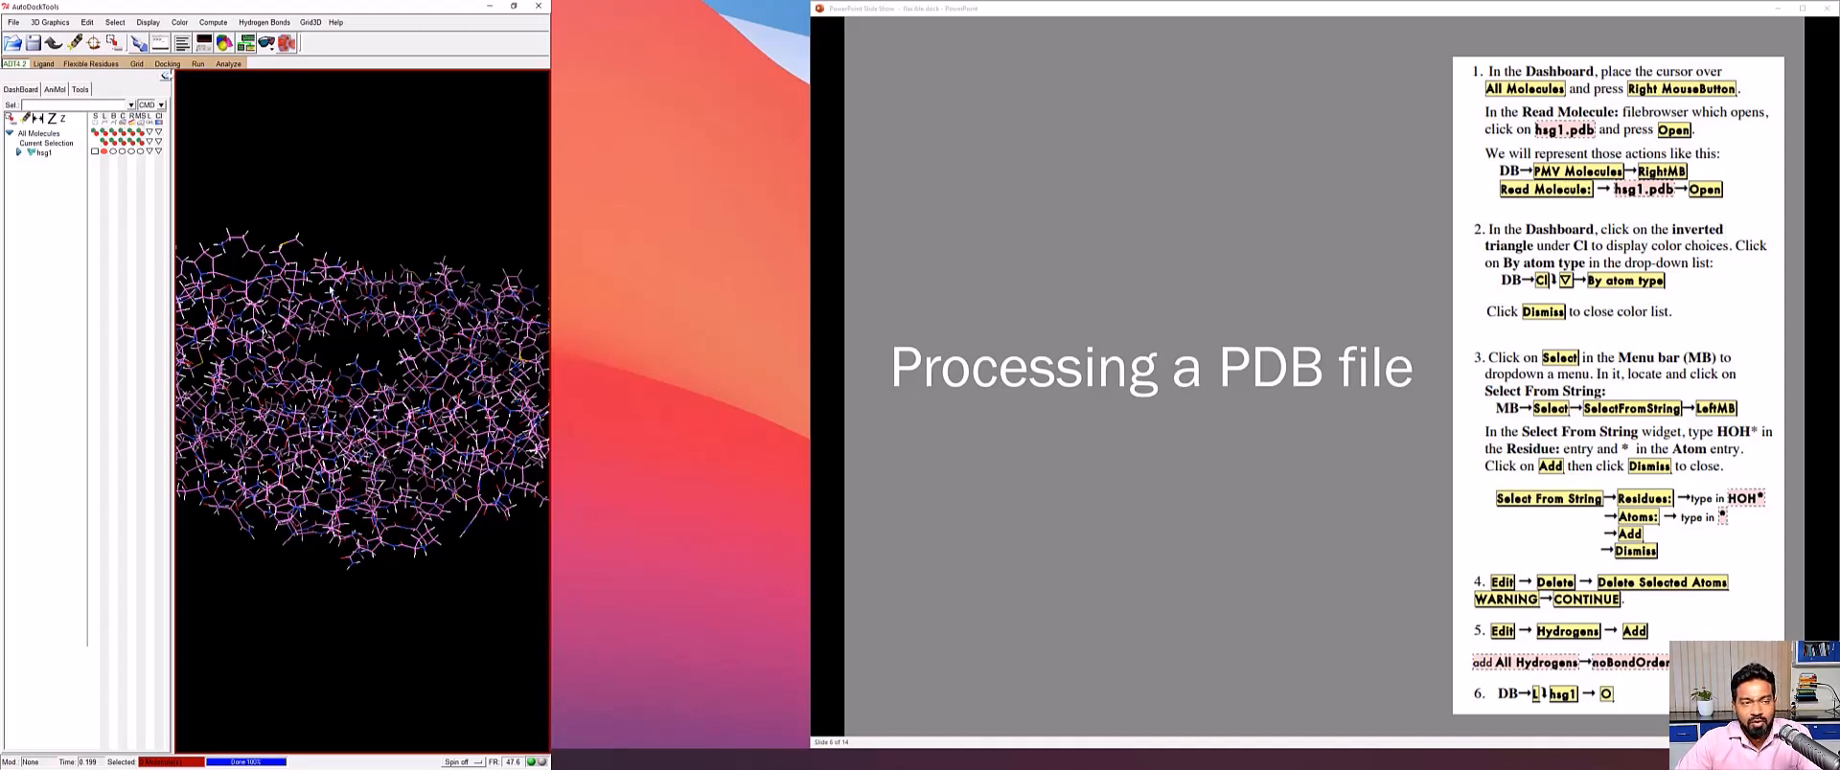
Delete all molecules from the viewer, accepting that the command cannot be undone
click(88, 23)
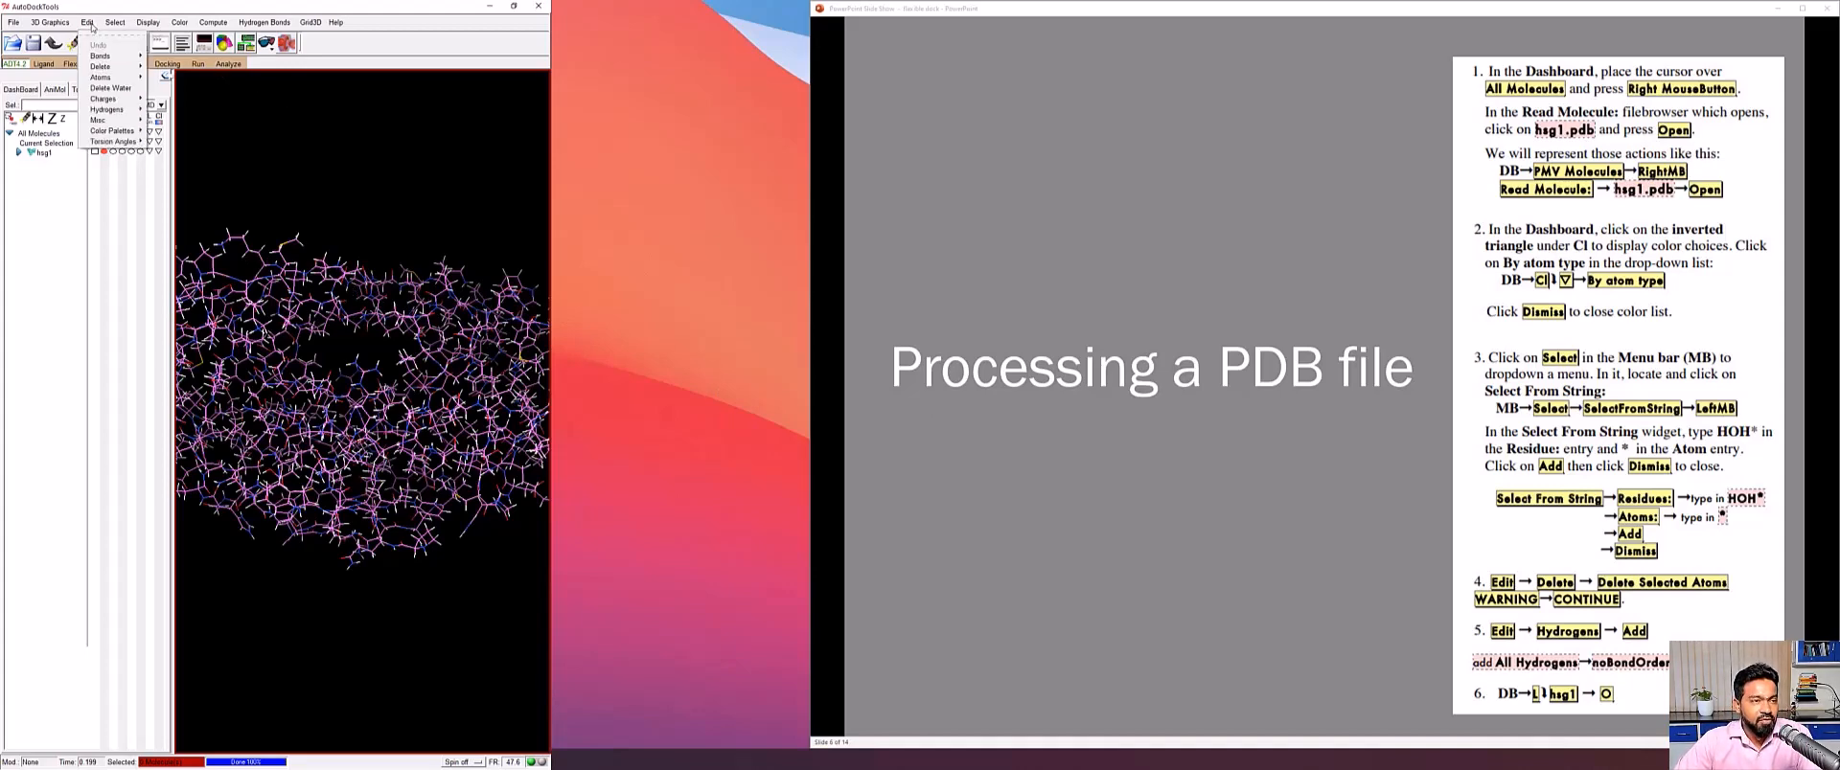
mouse_move(105, 66)
click(194, 85)
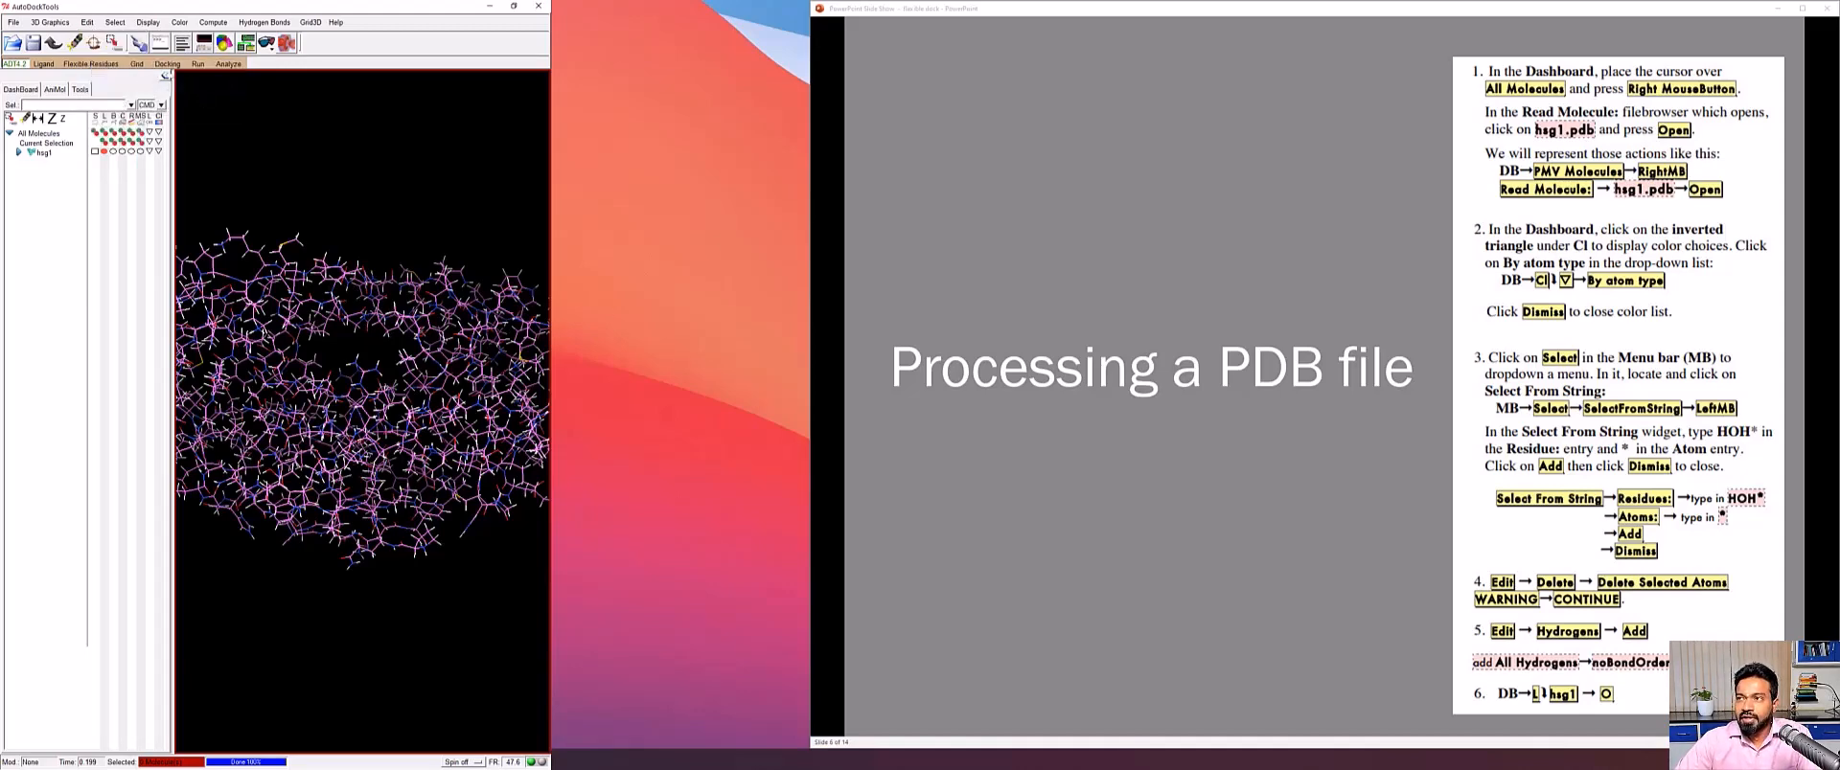
drag(1825, 38, 672, 292)
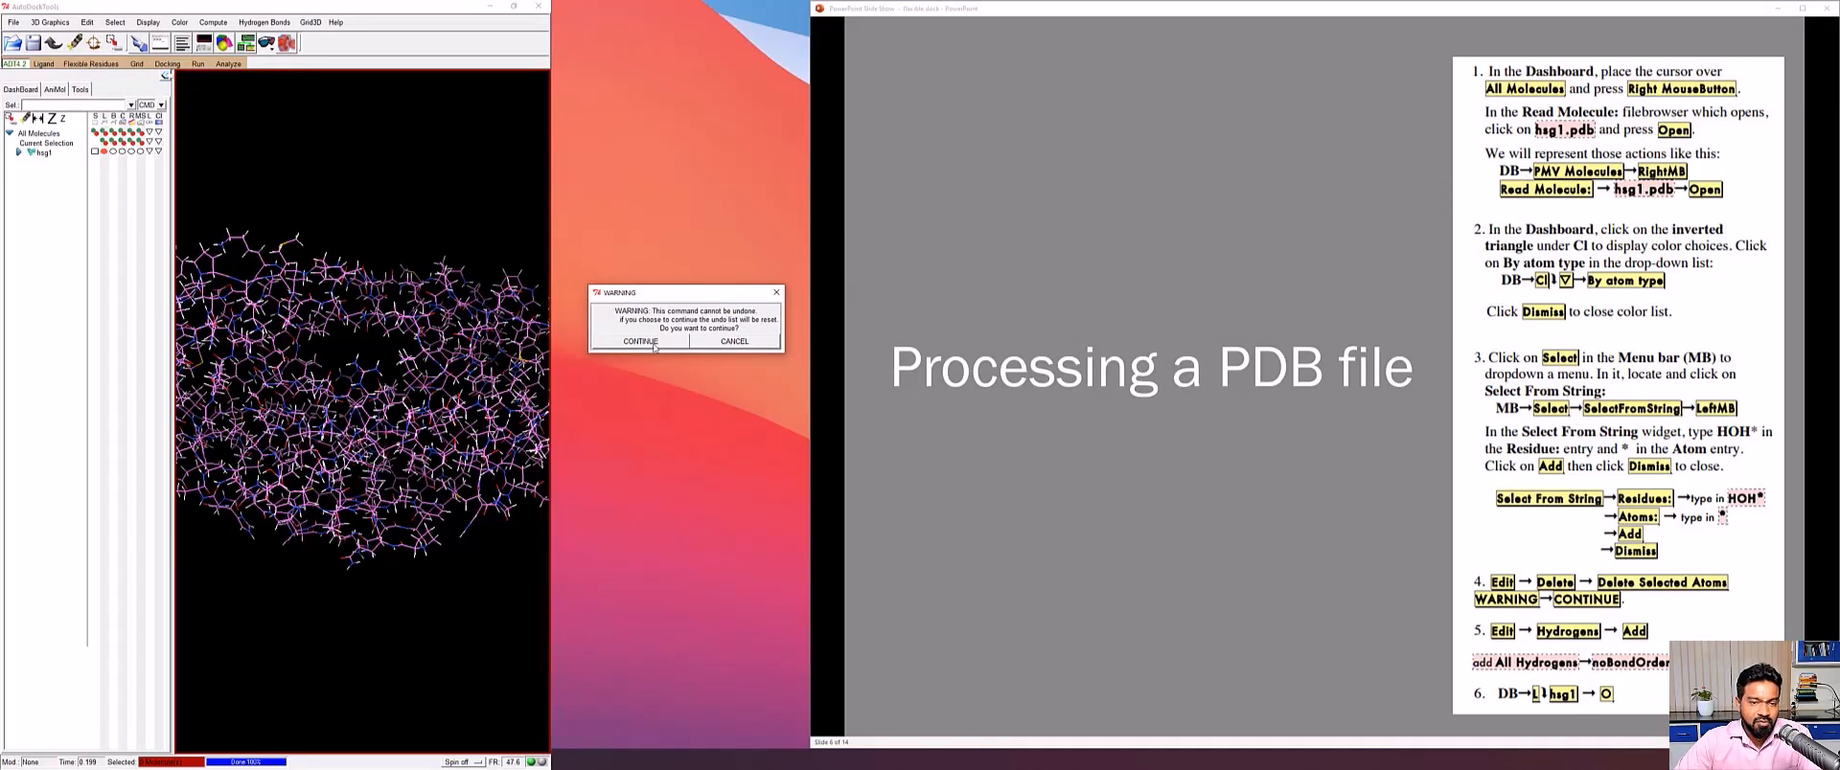
click(640, 341)
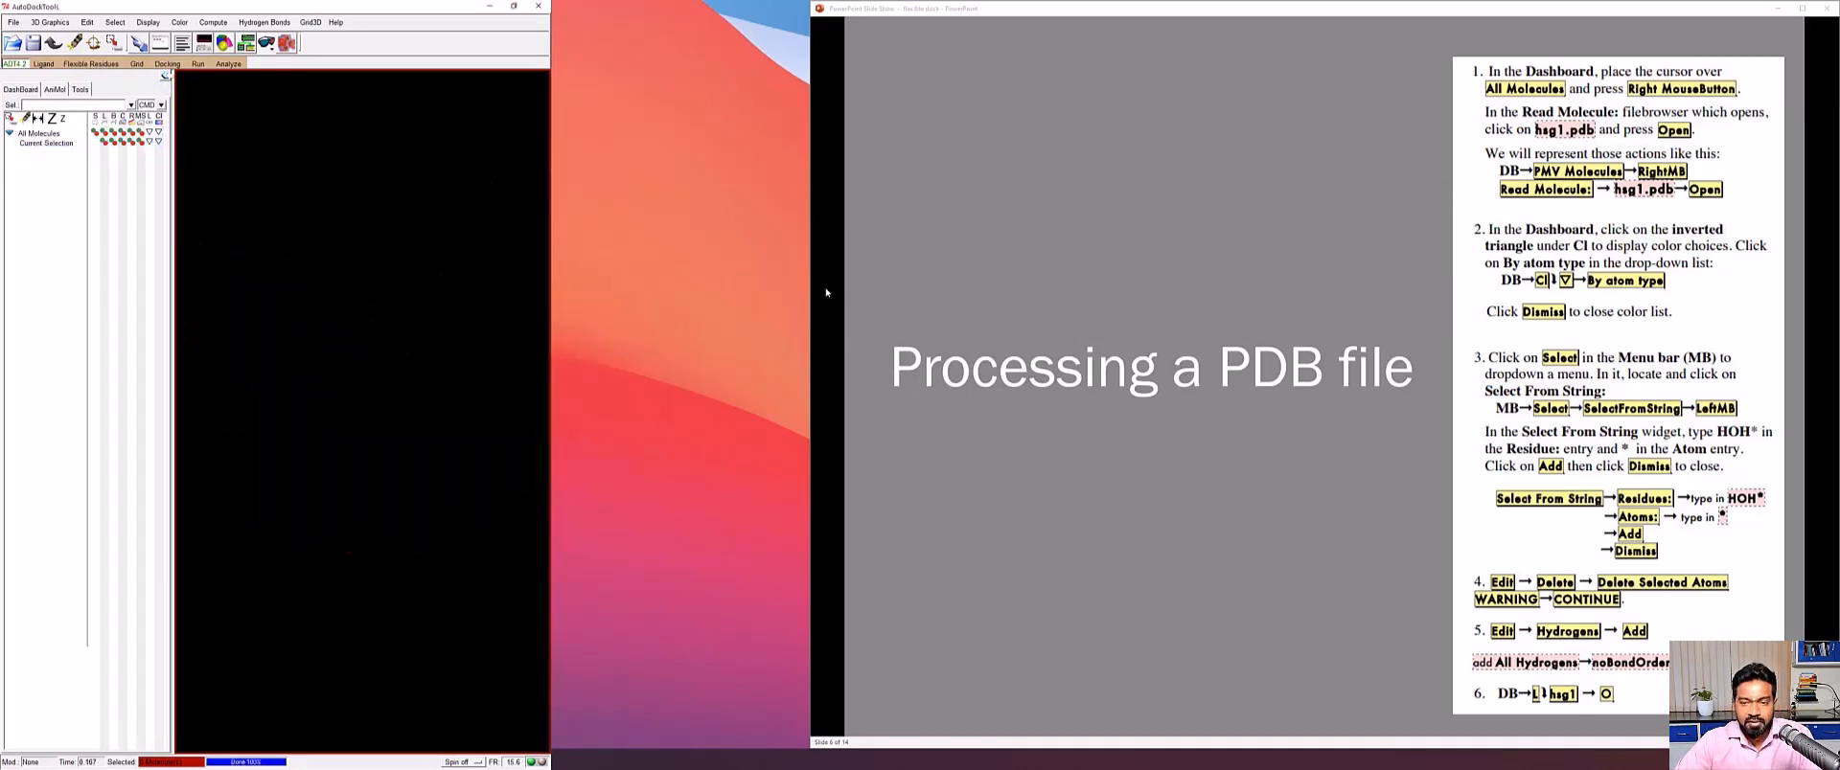
Switch to the PowerPoint slide show and advance to the instructions for preparing a ligand for AutoDock
click(1115, 329)
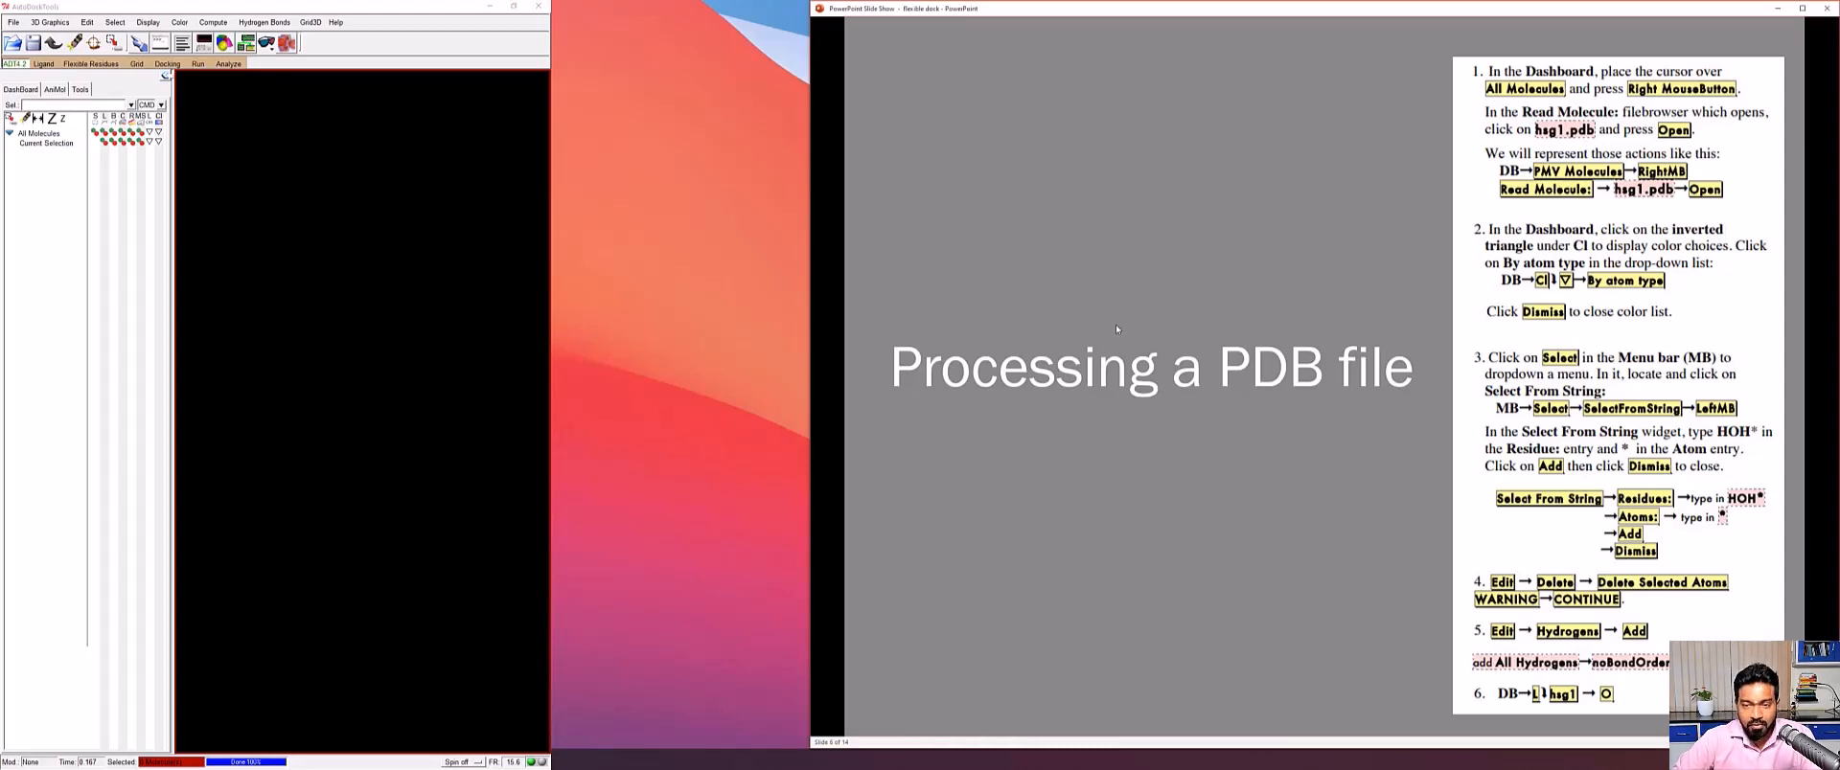
click(1116, 329)
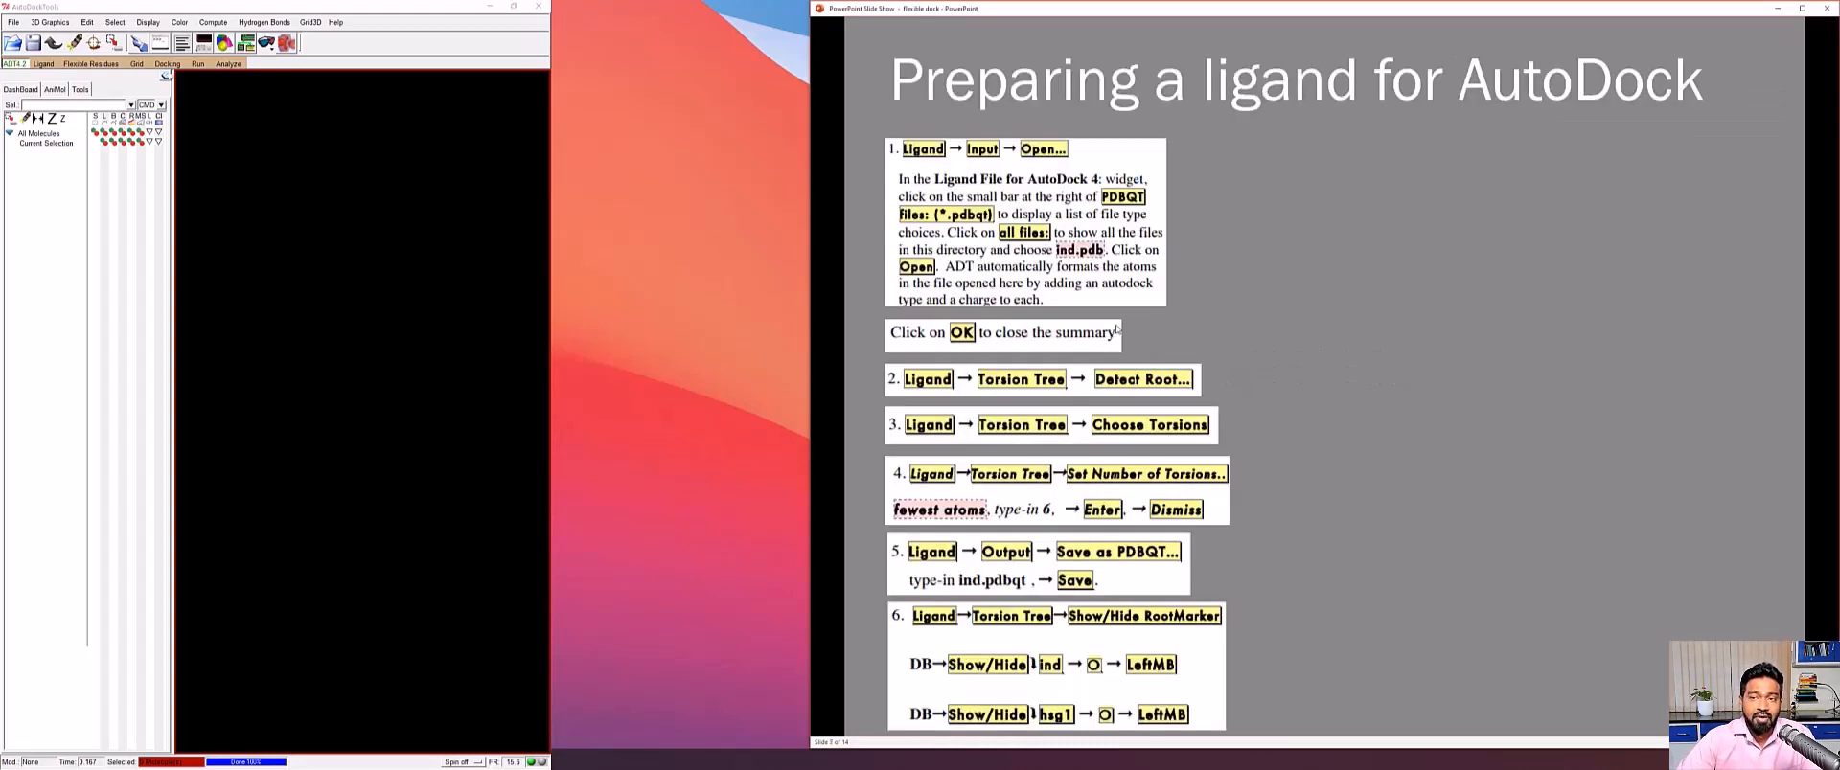
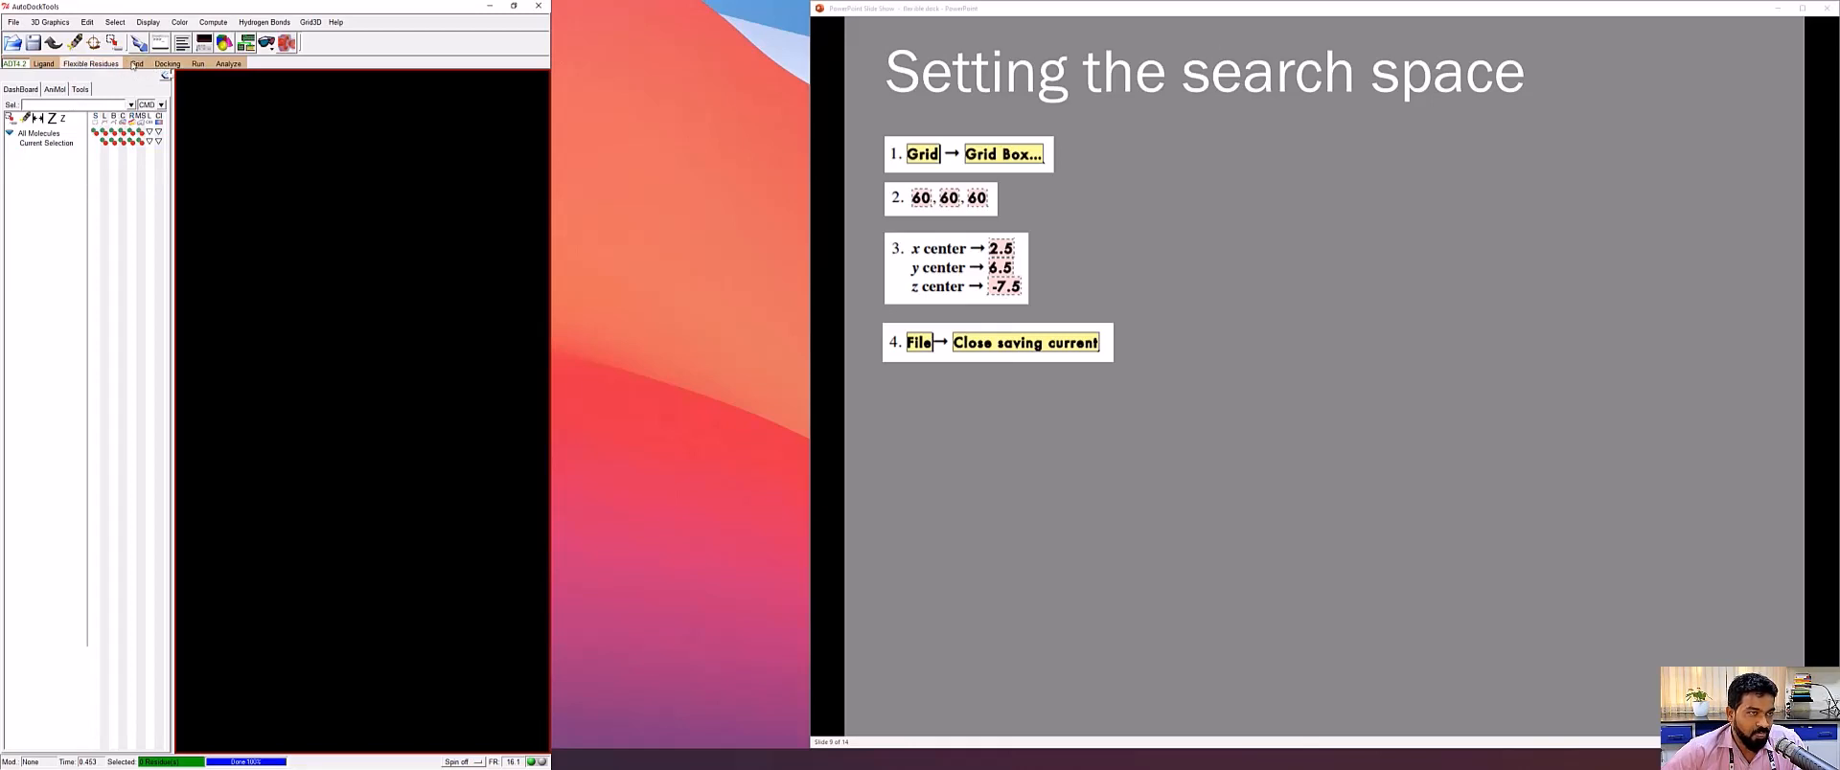
Open rigid.pdbqt from the desktop's flexible-docking folder as the grid macromolecule, without preserving its input charges, and acknowledge the charge warning
click(137, 65)
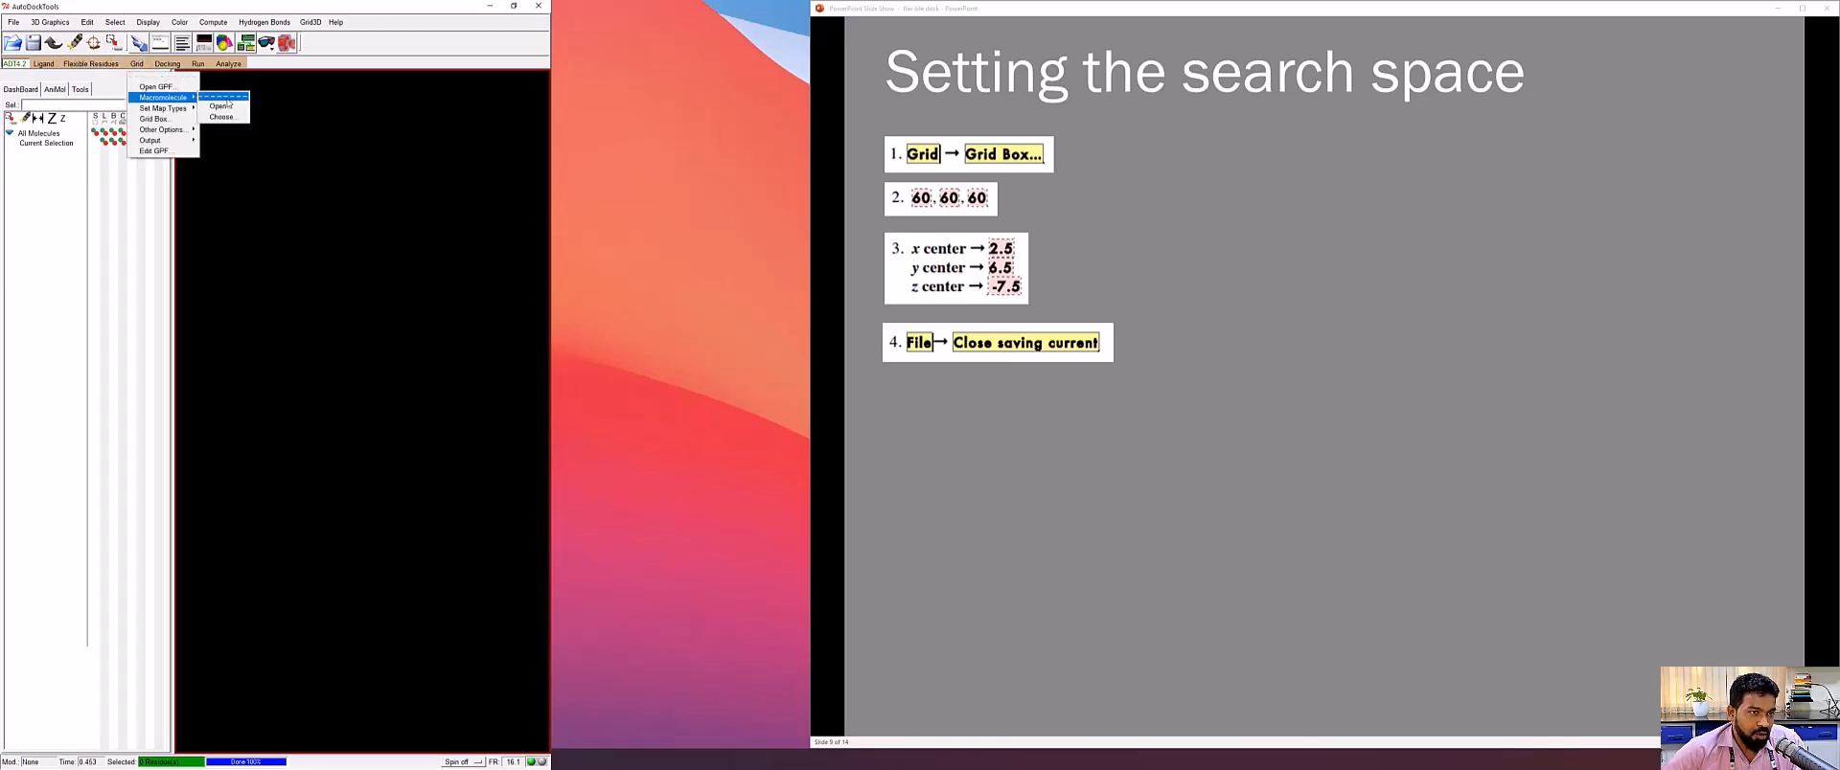
click(218, 107)
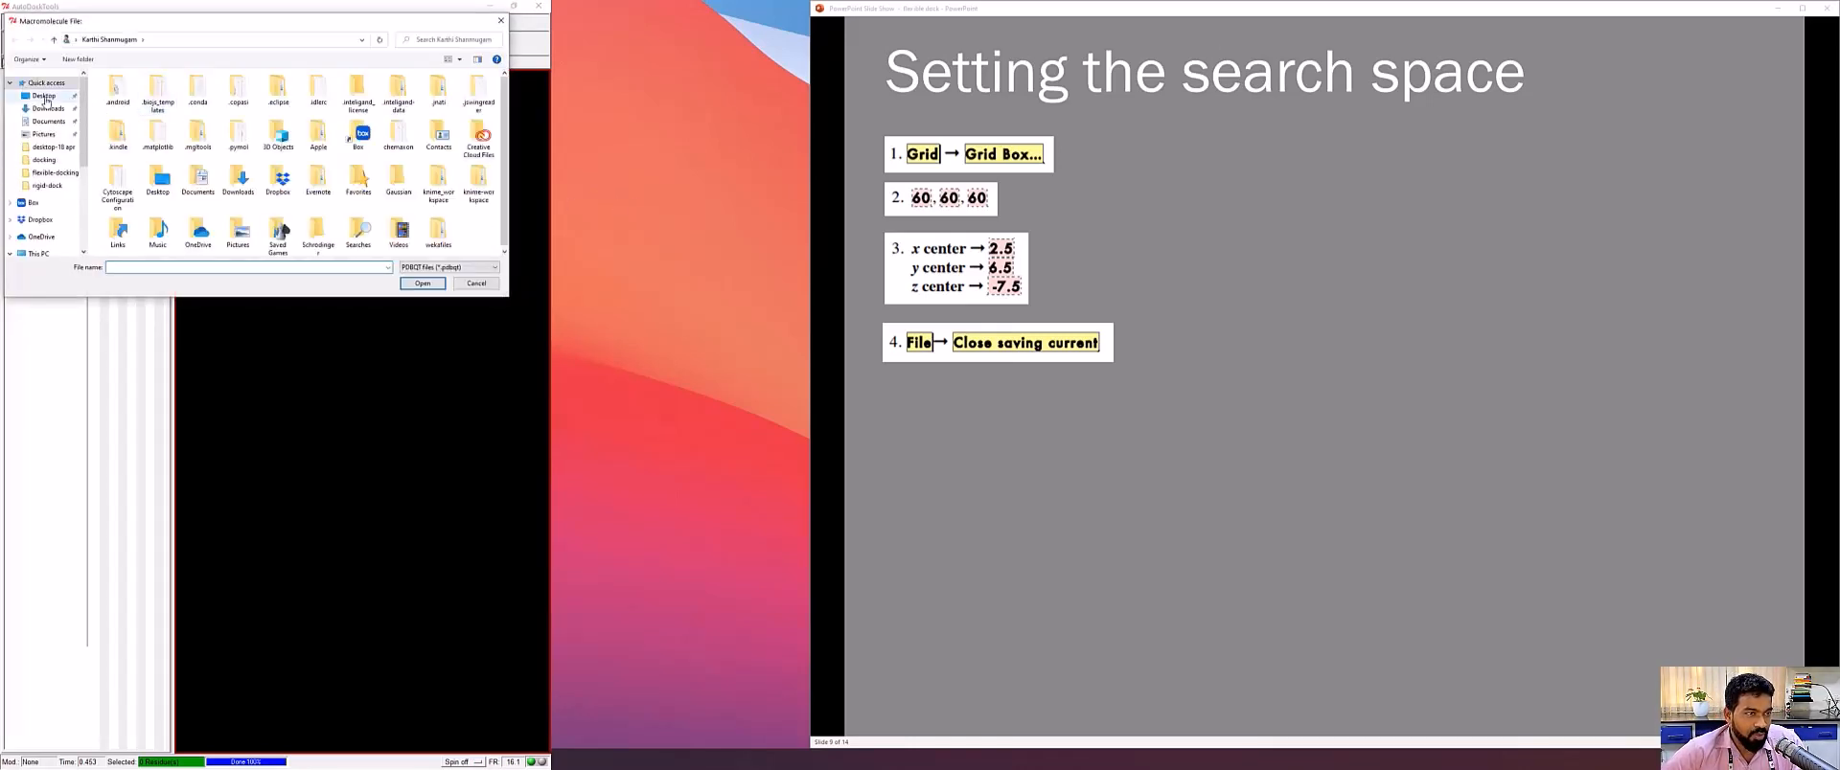
click(46, 97)
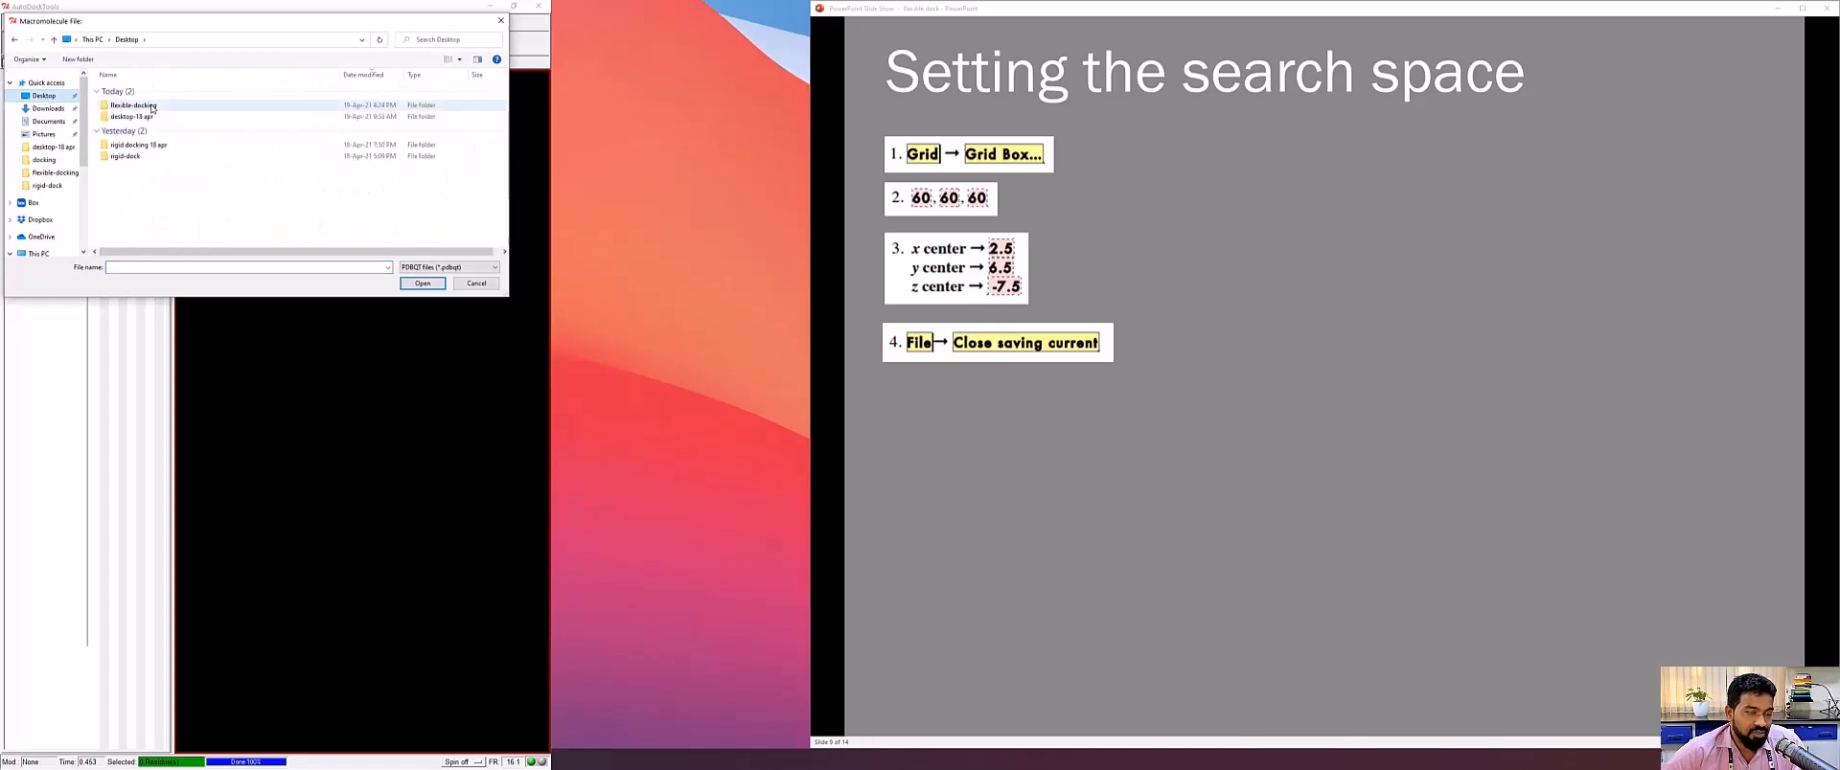
click(151, 106)
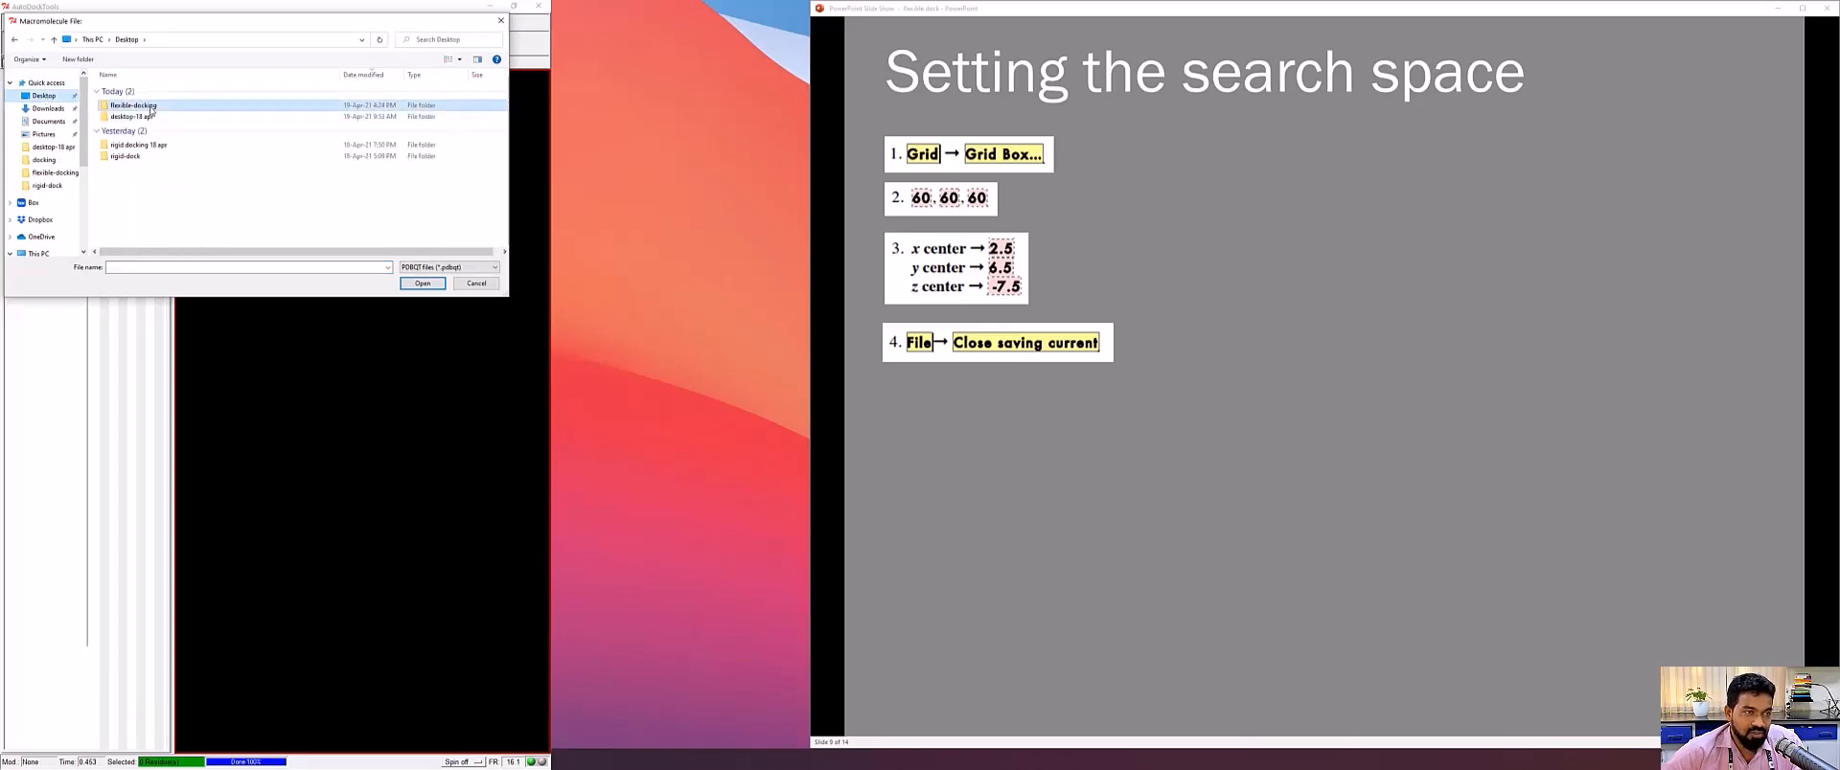
double_click(151, 107)
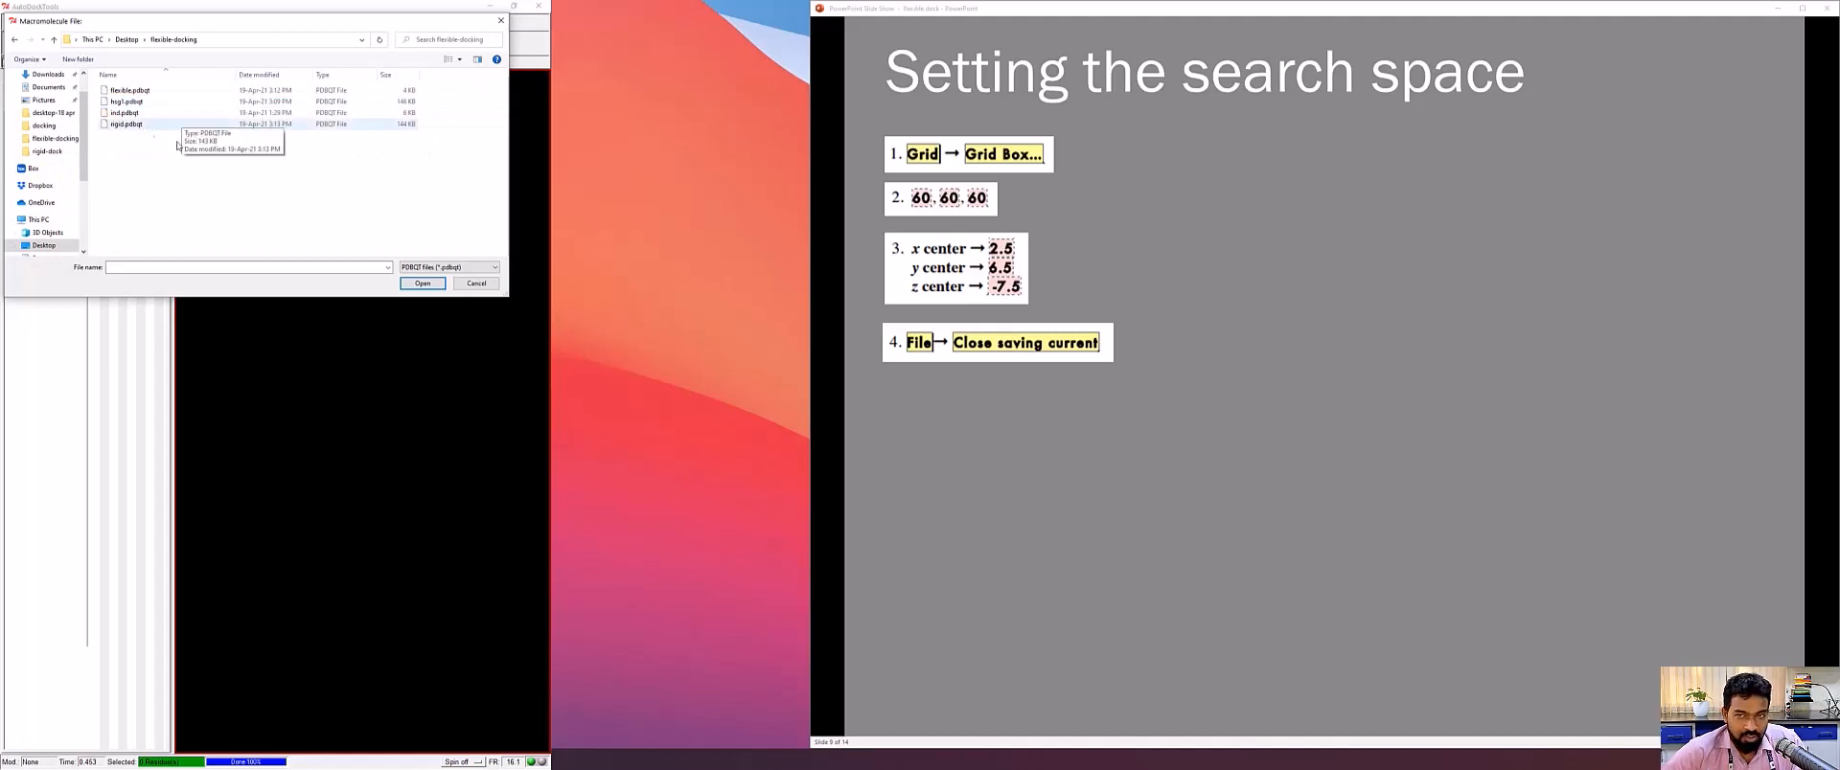
click(153, 123)
click(418, 283)
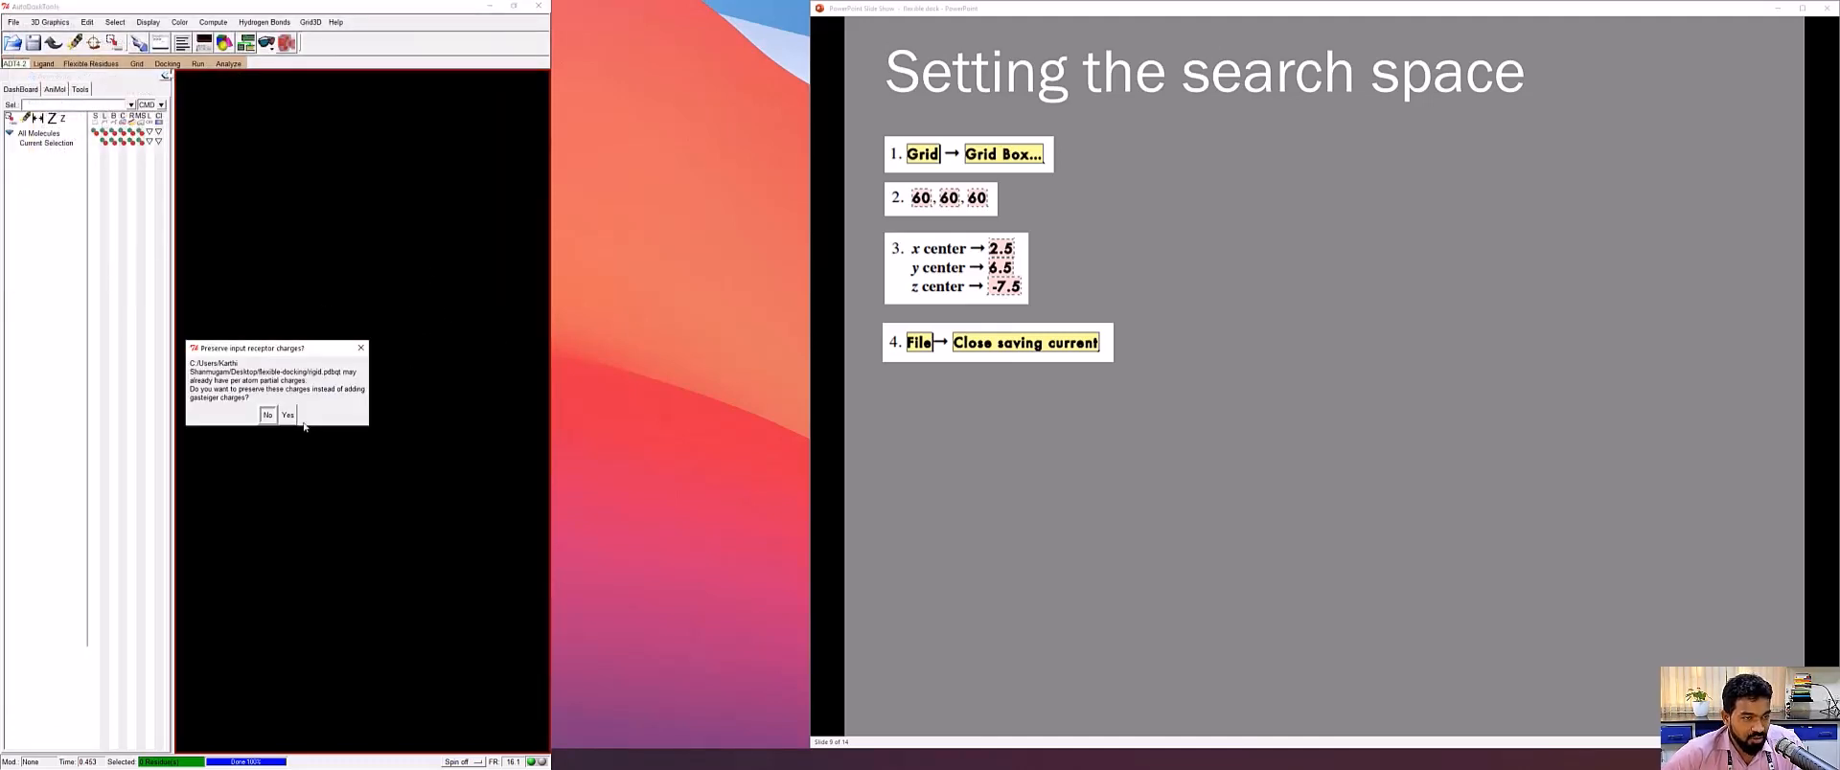
click(268, 415)
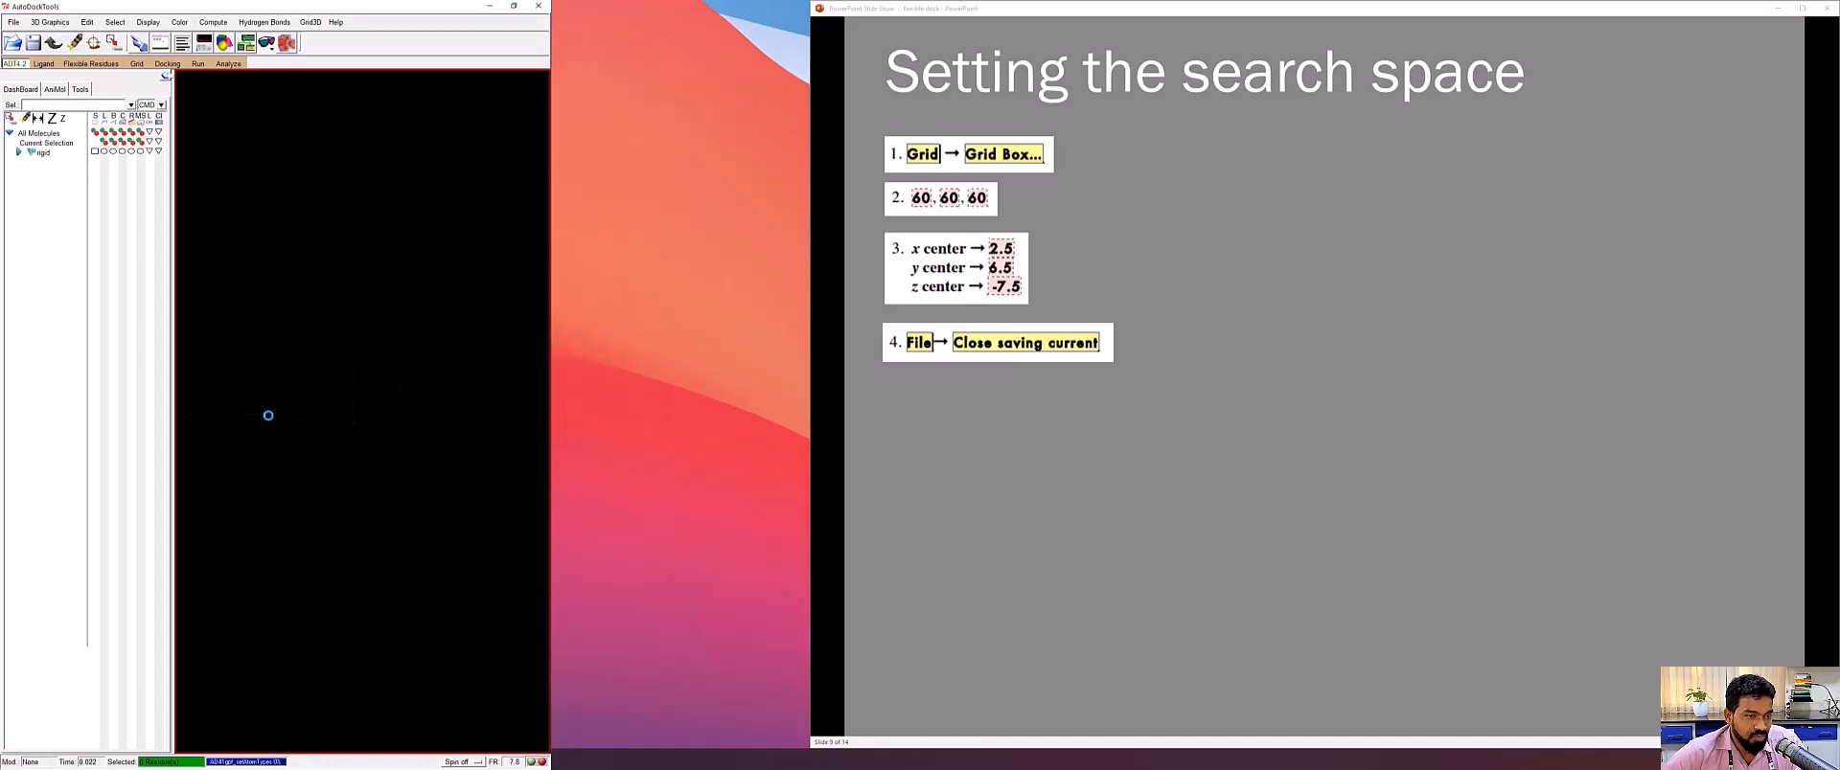
click(988, 443)
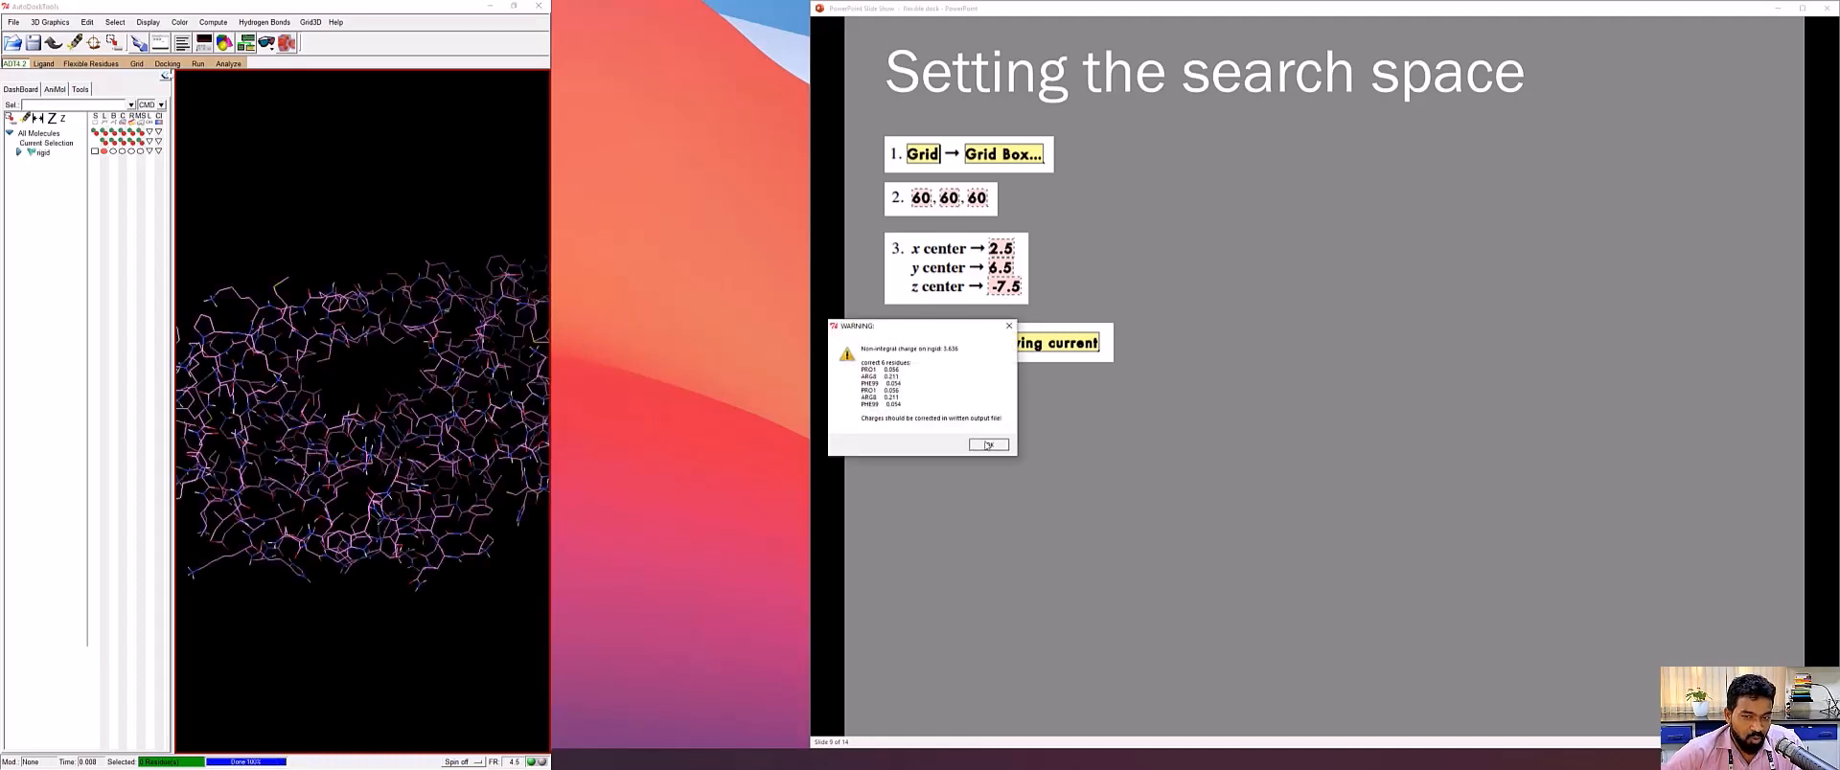
click(999, 416)
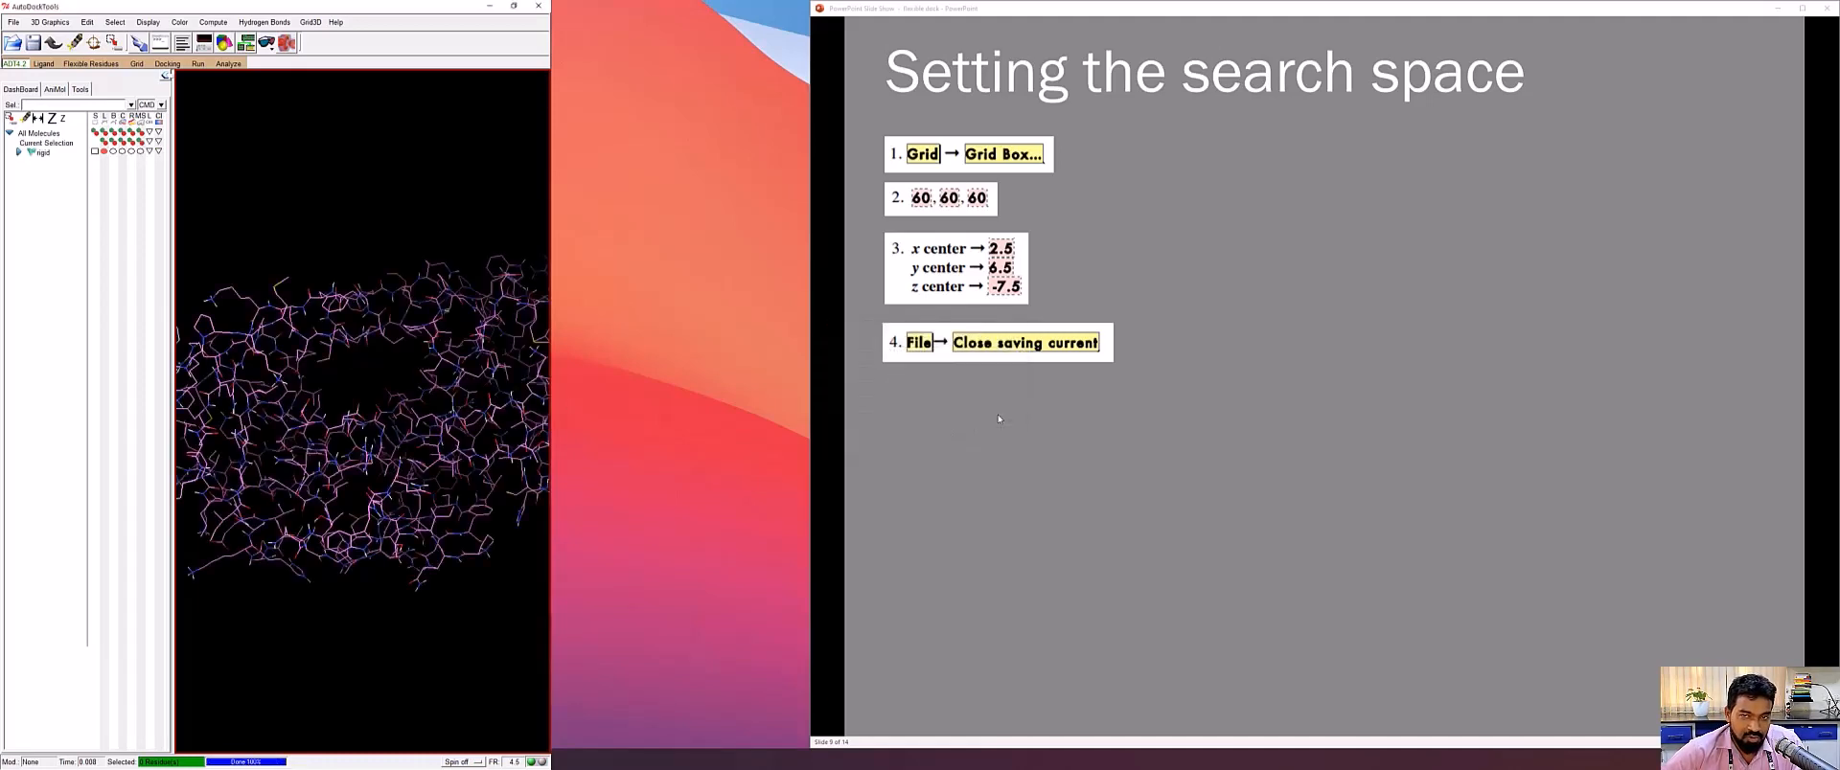
Define the grid box with 60 × 60 × 60 points centred at 2.5, 6.5, -7.5, inspect it around the protein, and close saving the current settings
click(135, 64)
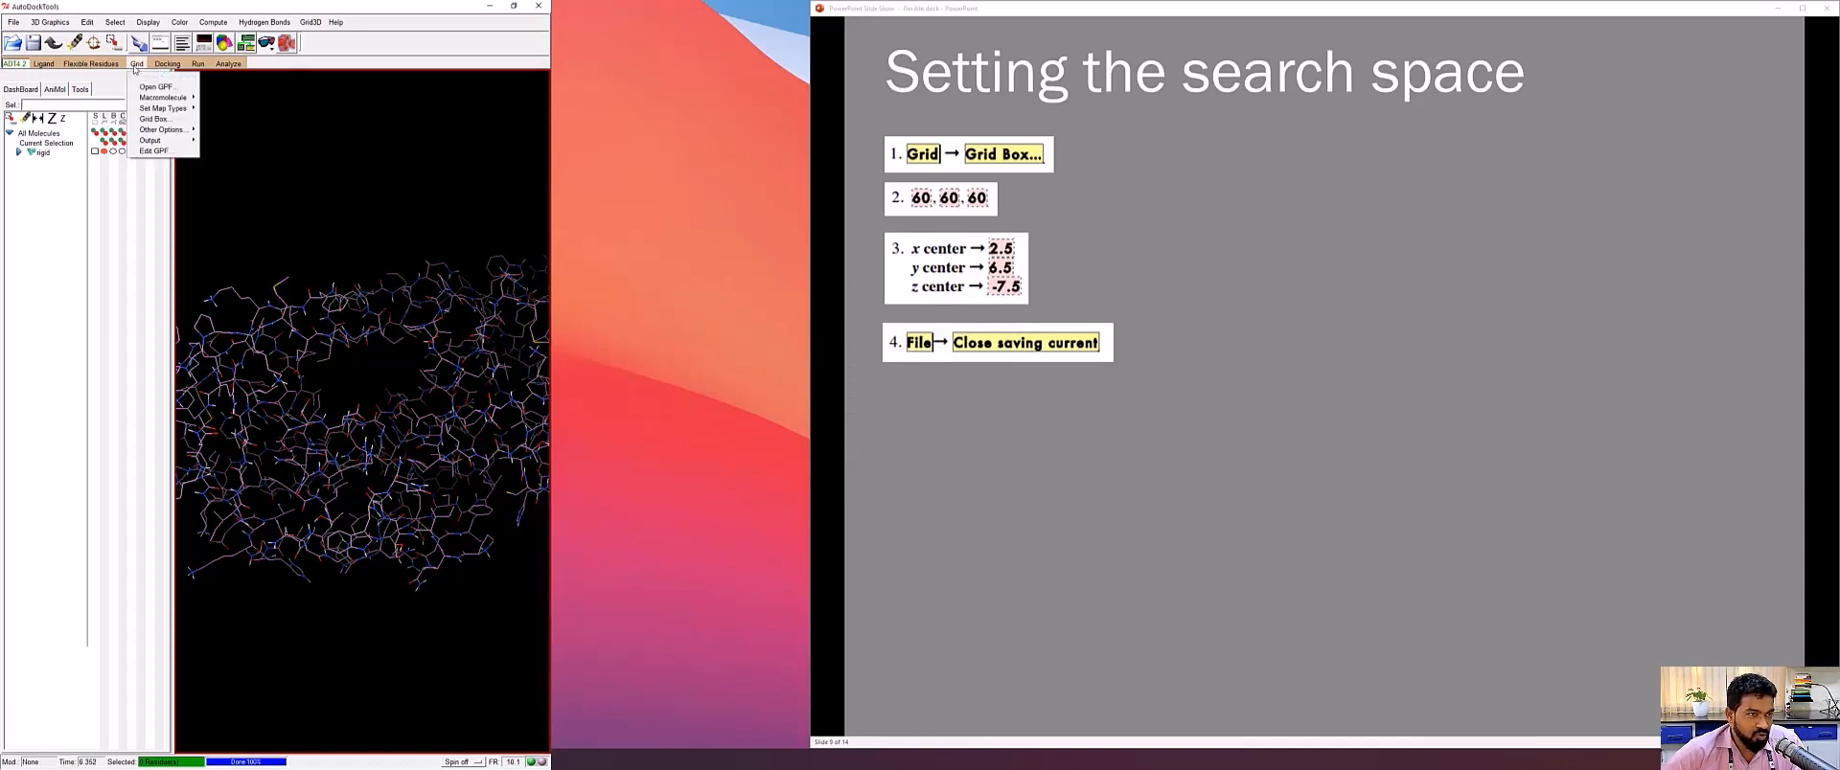
click(142, 118)
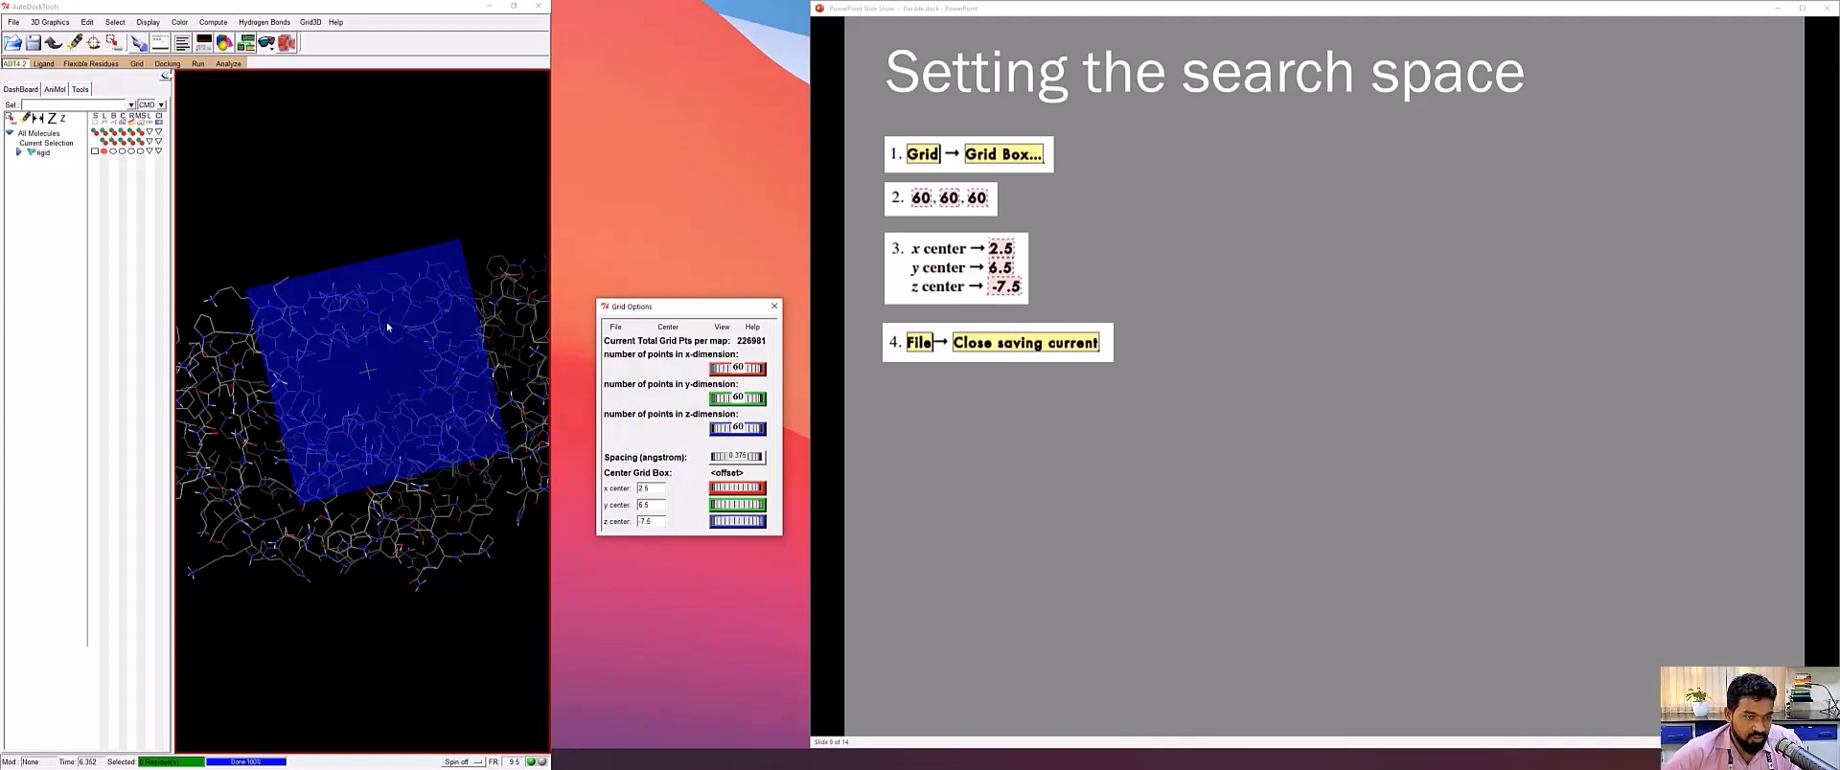
drag(373, 338, 386, 448)
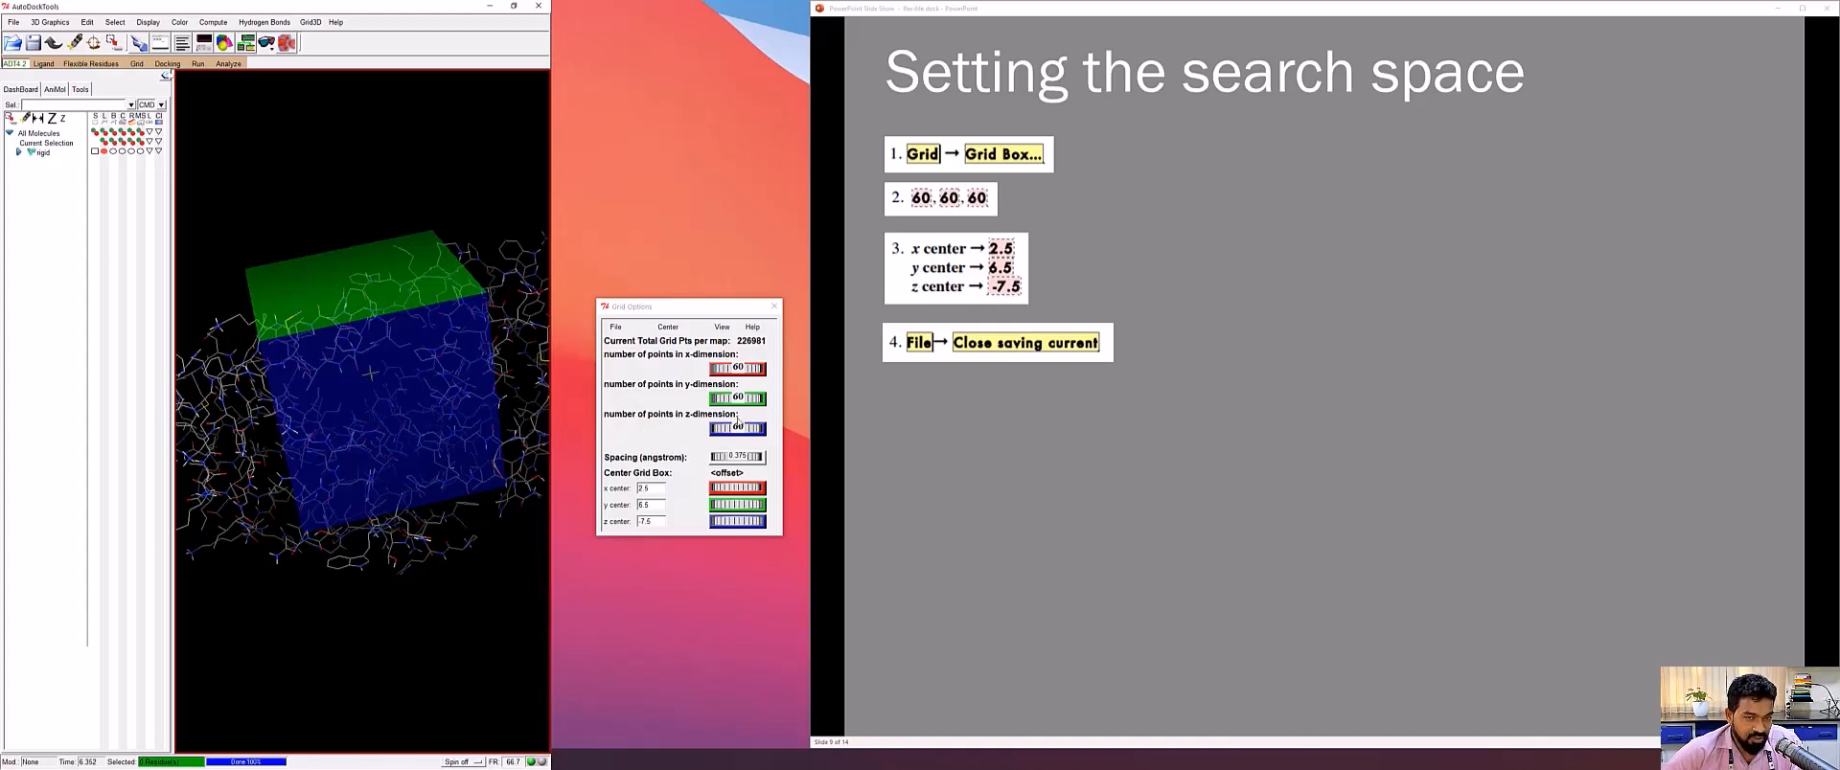
drag(374, 375, 230, 322)
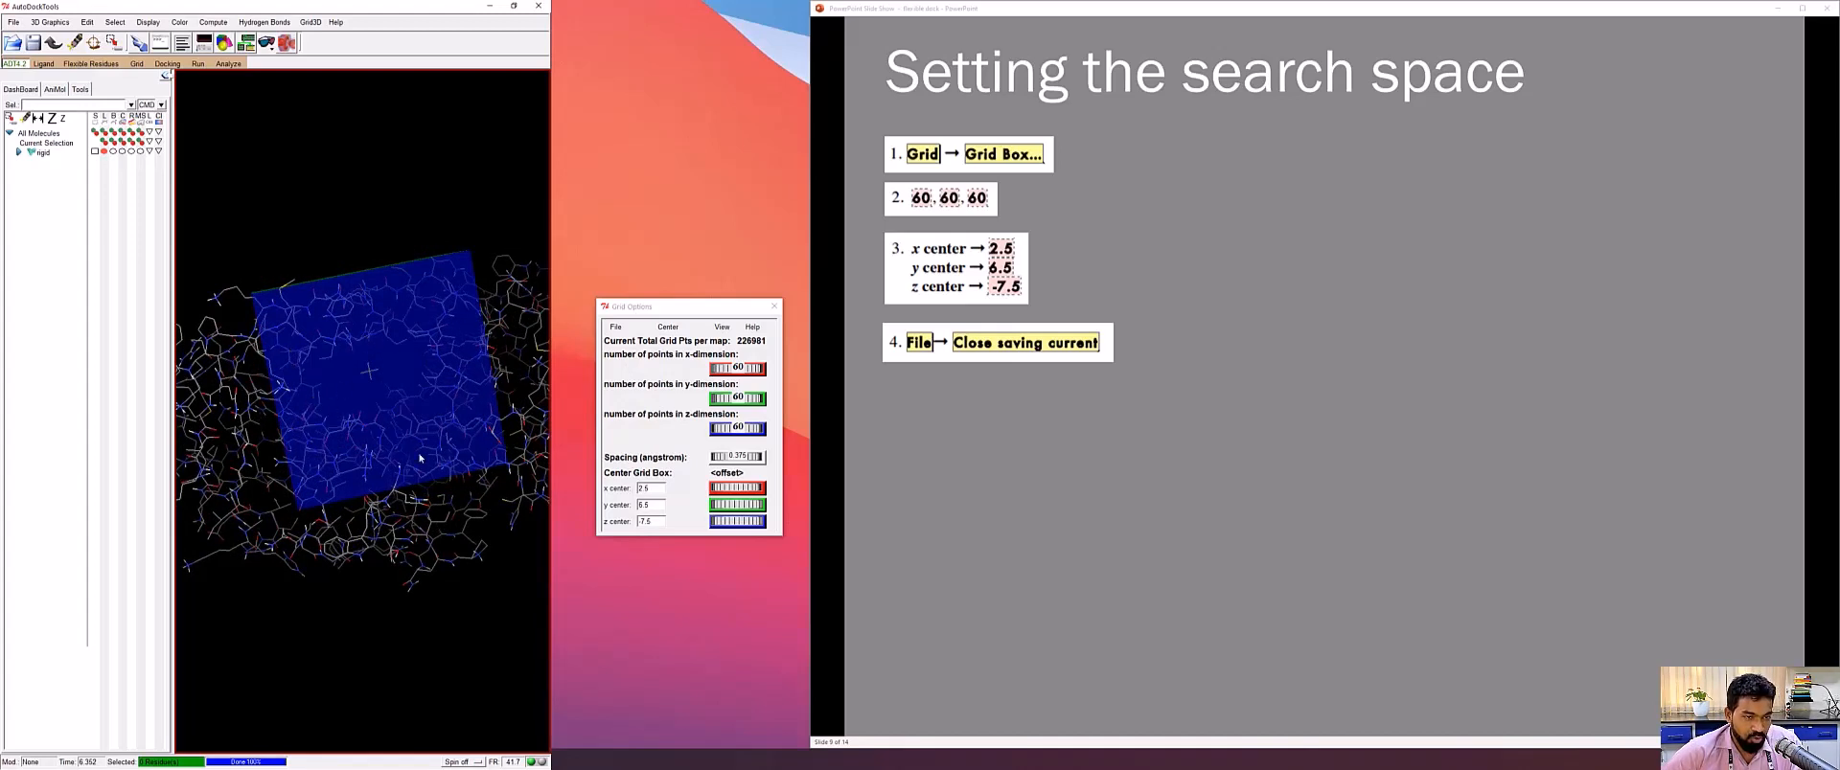
click(614, 329)
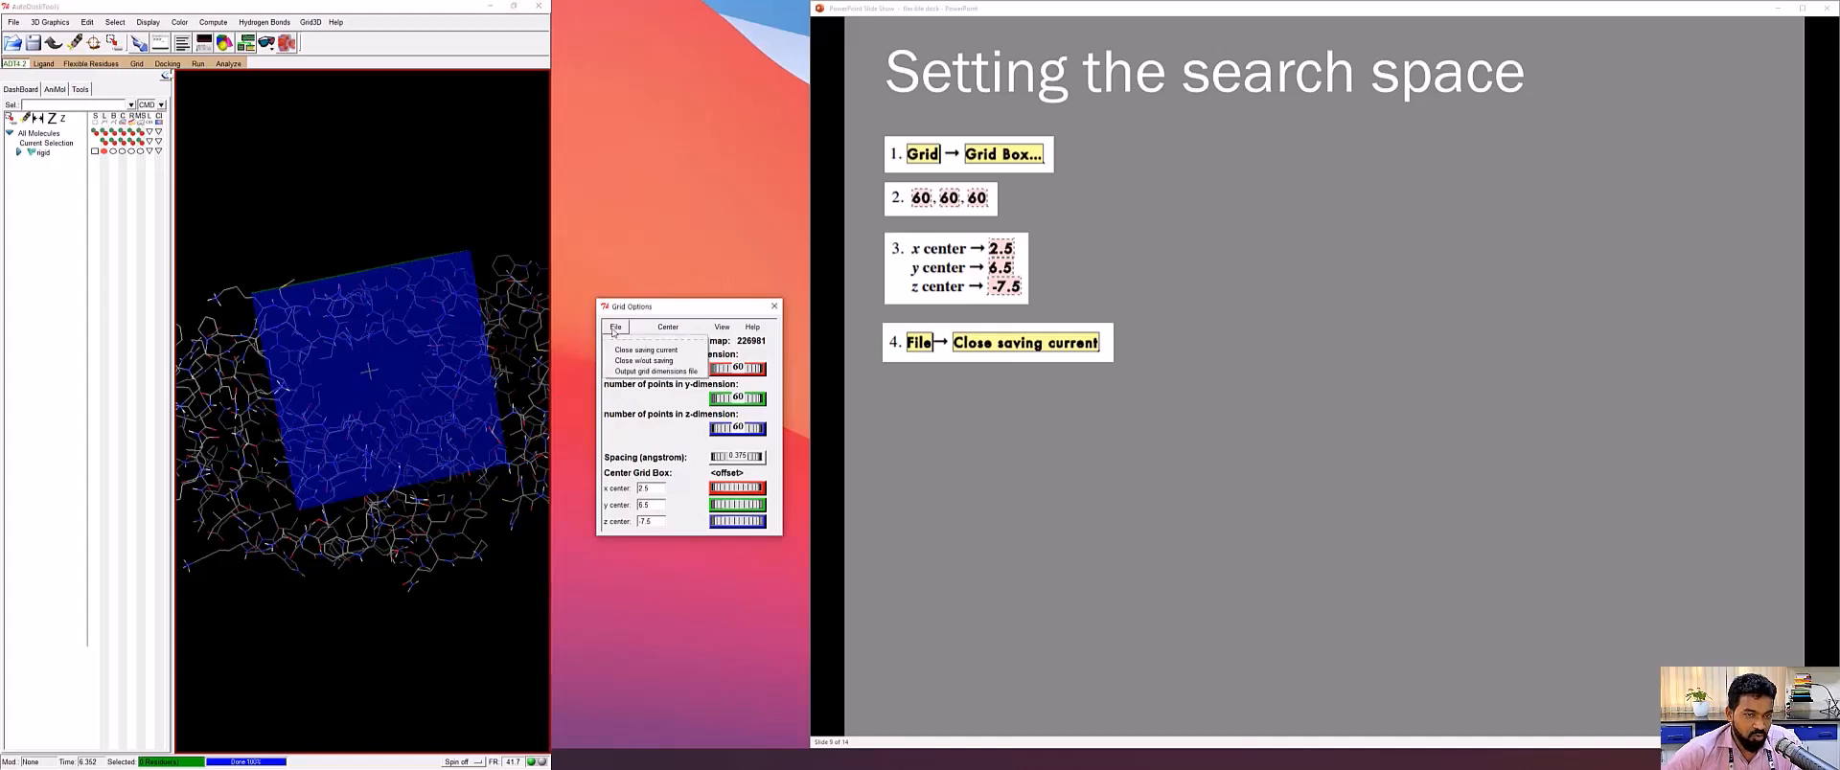
click(622, 350)
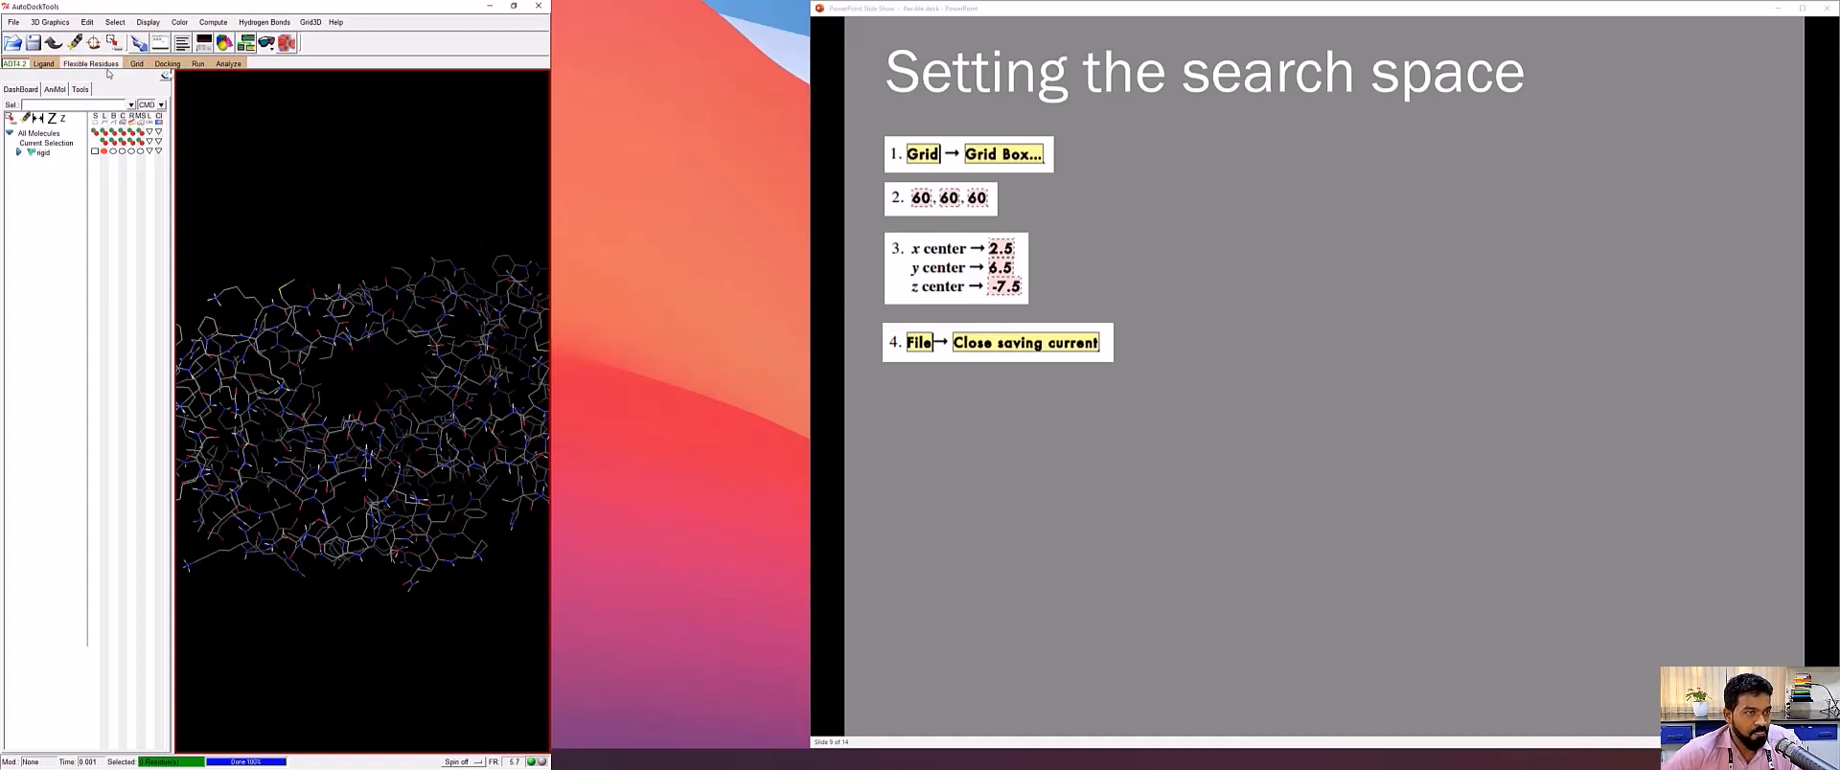
Set the grid map types by opening the ligand ind.pdbqt from the desktop's flexible-docking folder
click(137, 64)
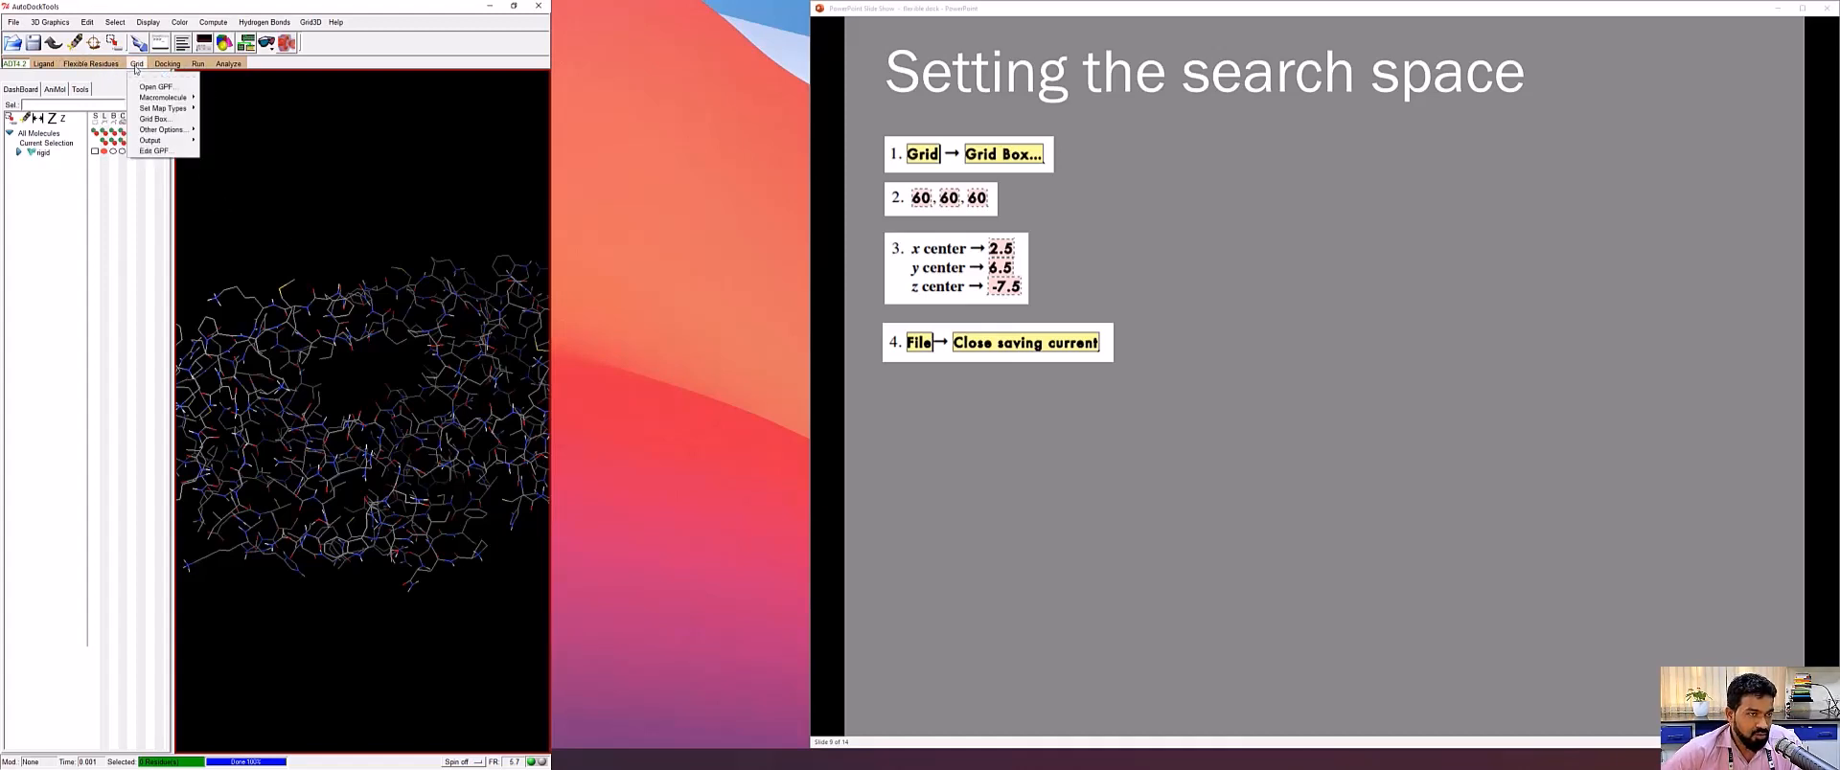
mouse_move(147, 110)
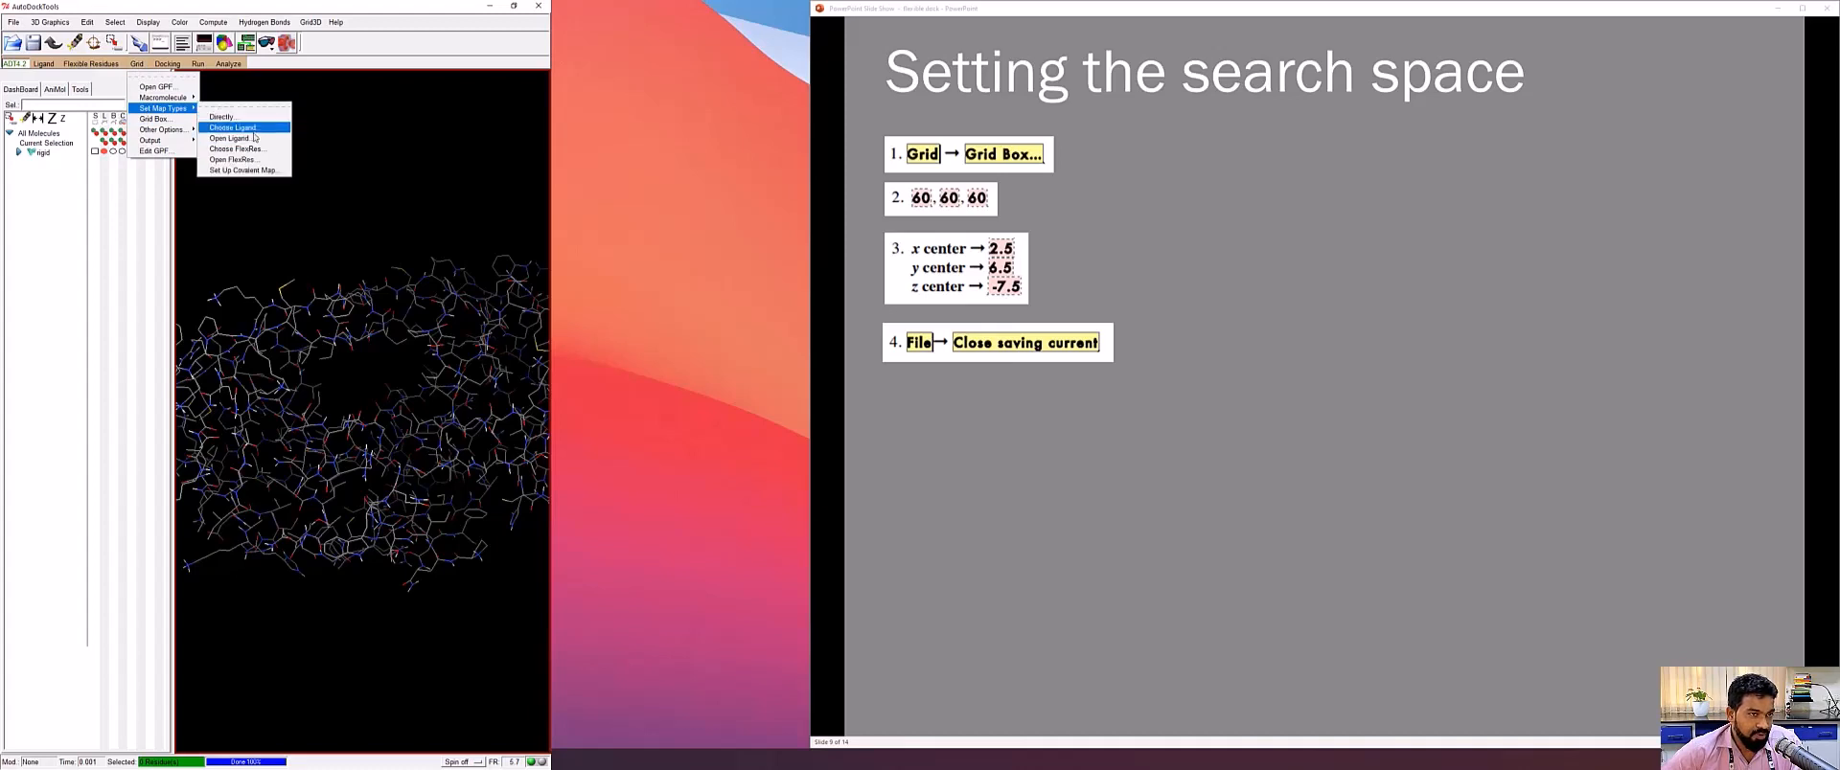
click(253, 139)
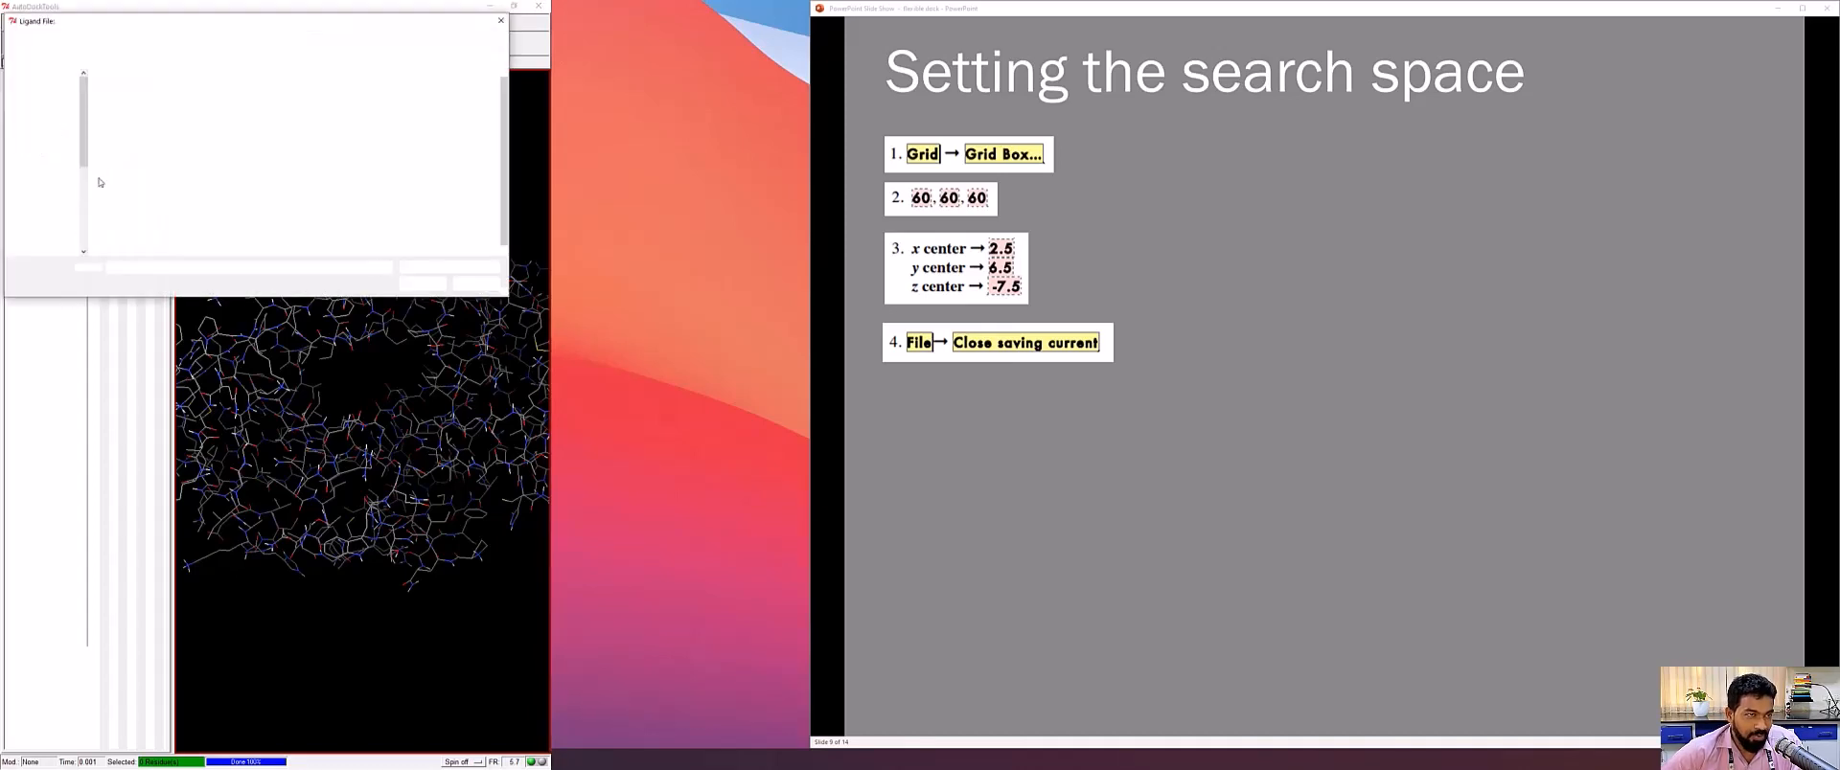
click(38, 97)
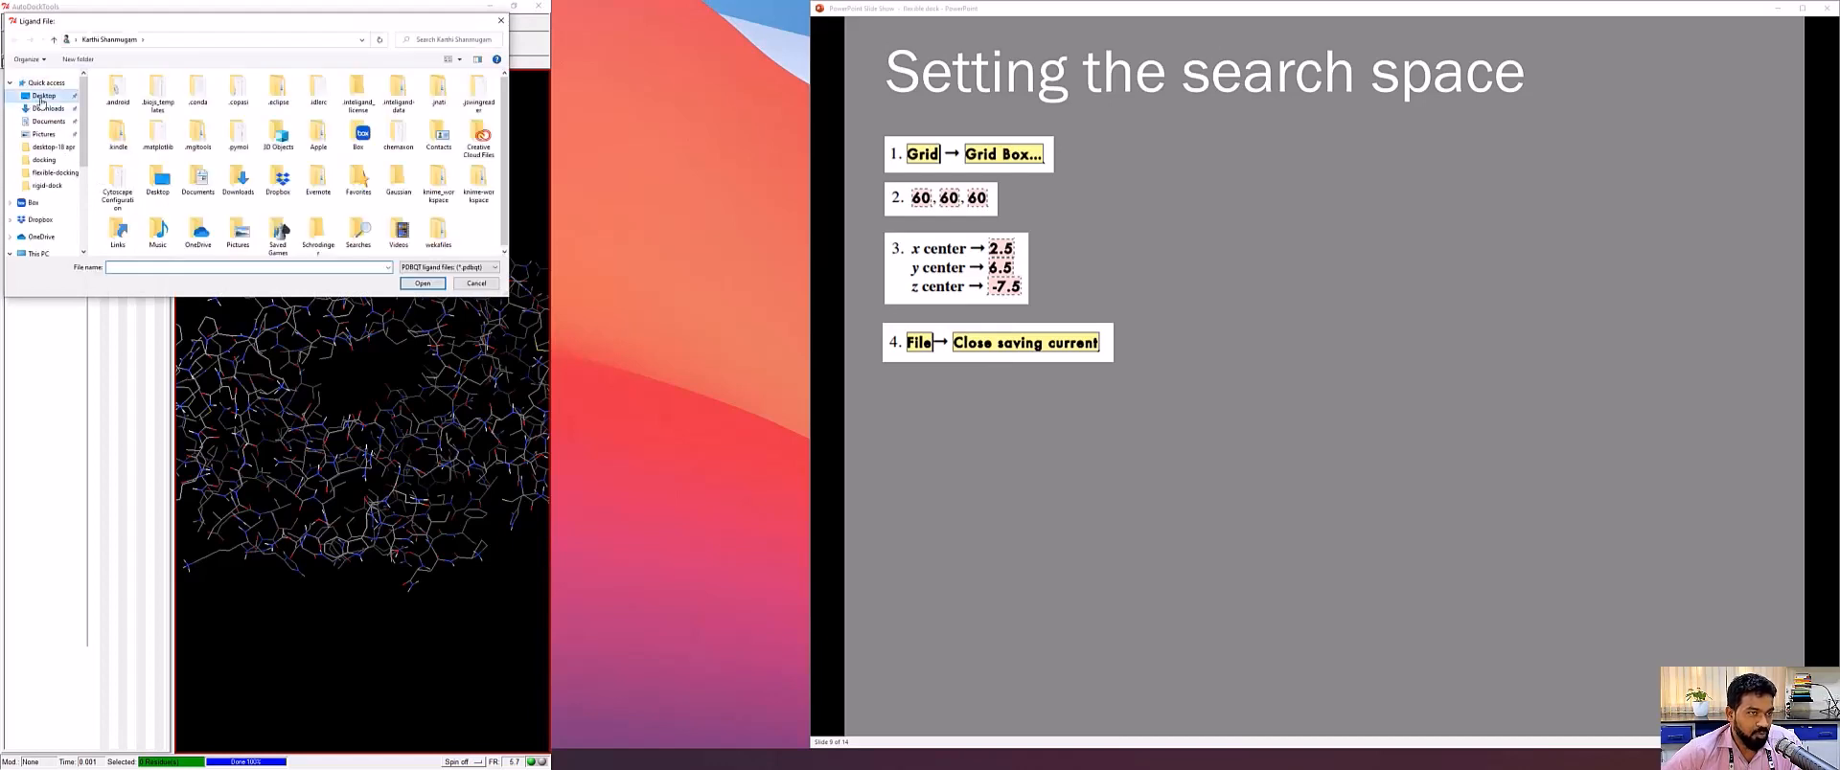
double_click(133, 105)
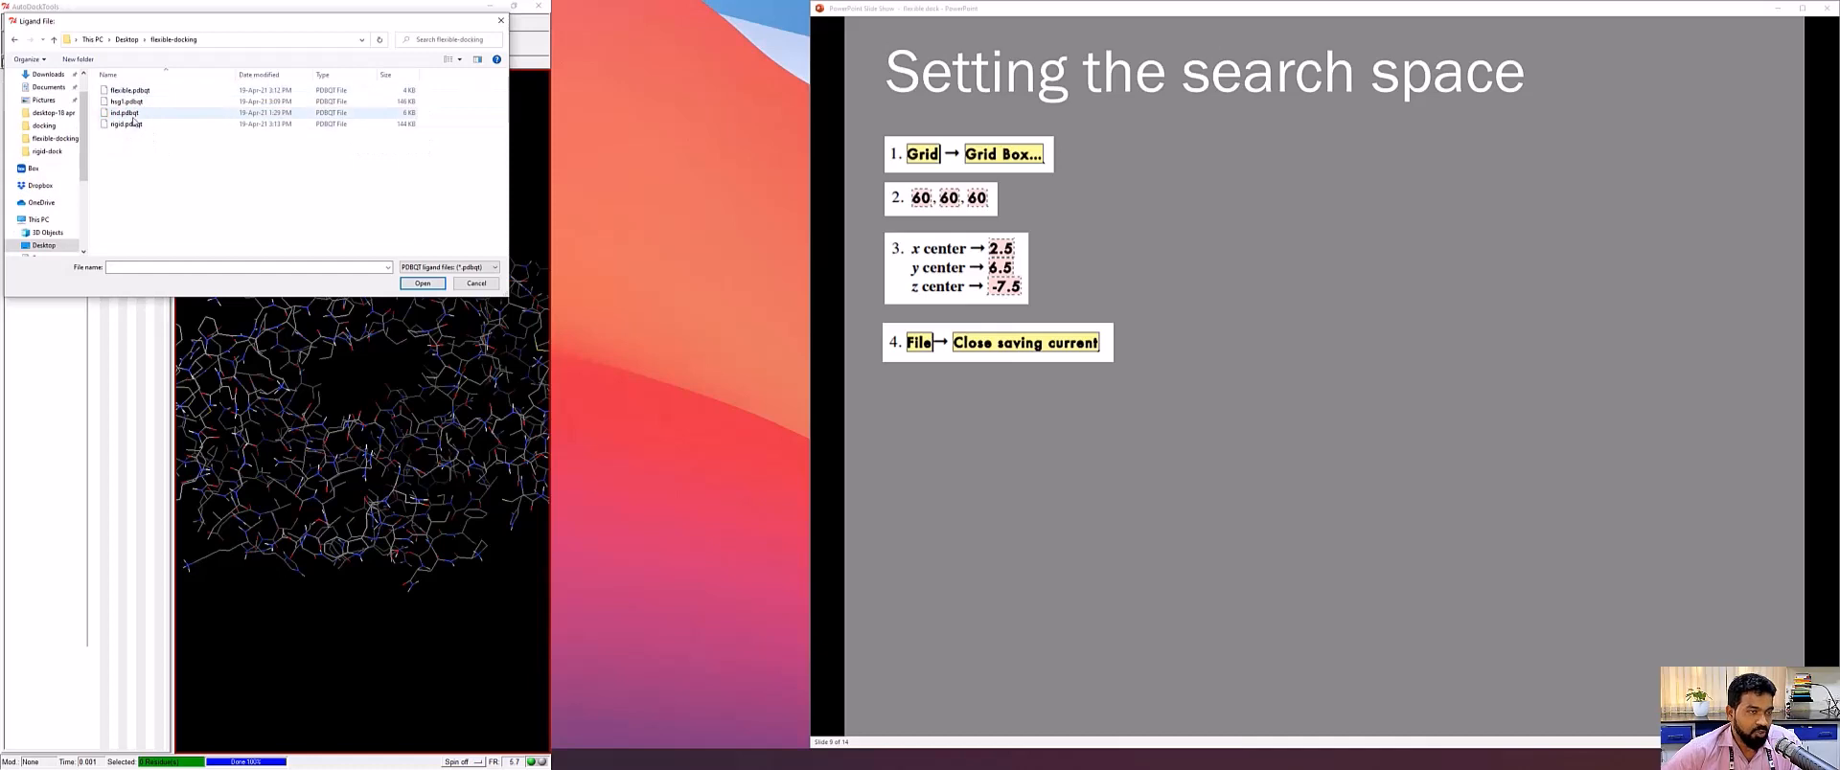
click(131, 113)
click(425, 286)
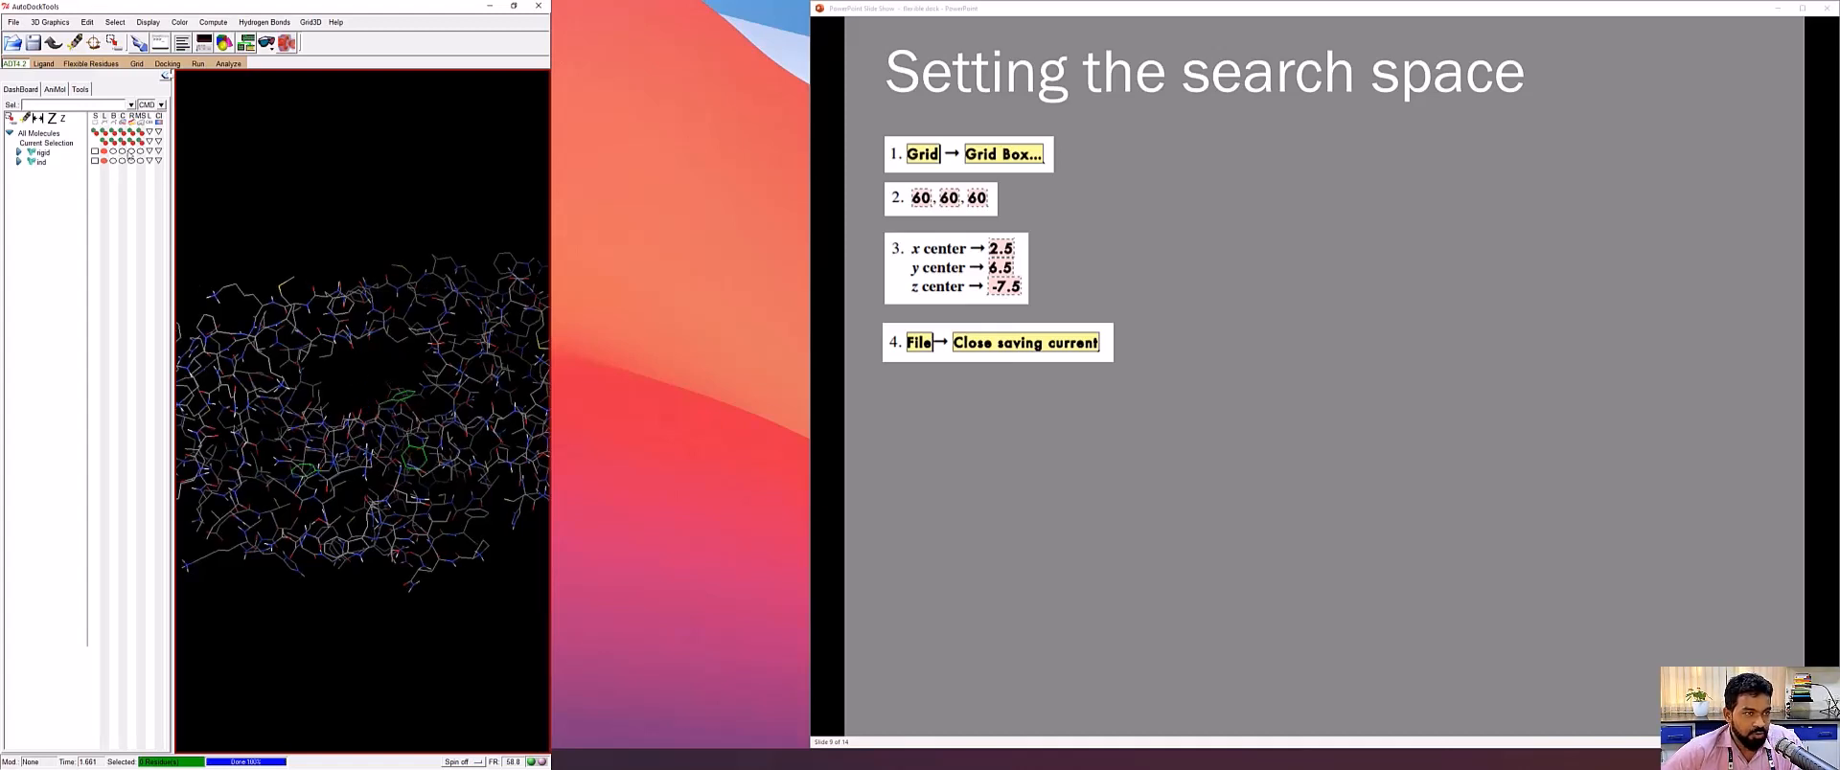
Save the grid parameter file as grid.gpf in the desktop's flexible-docking folder
click(136, 63)
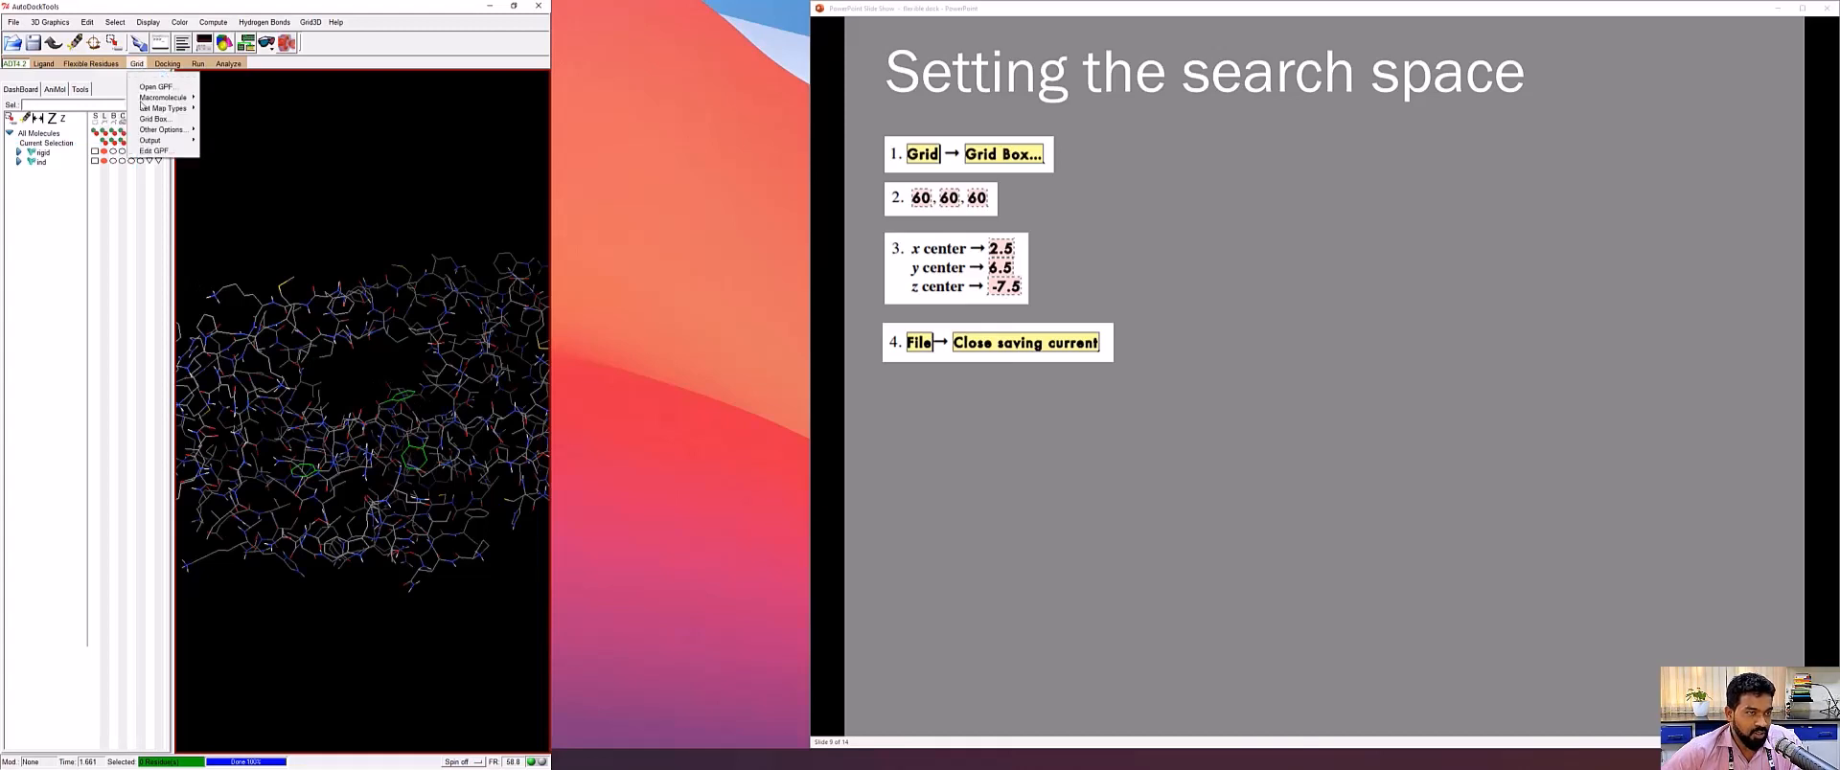
mouse_move(158, 140)
click(224, 151)
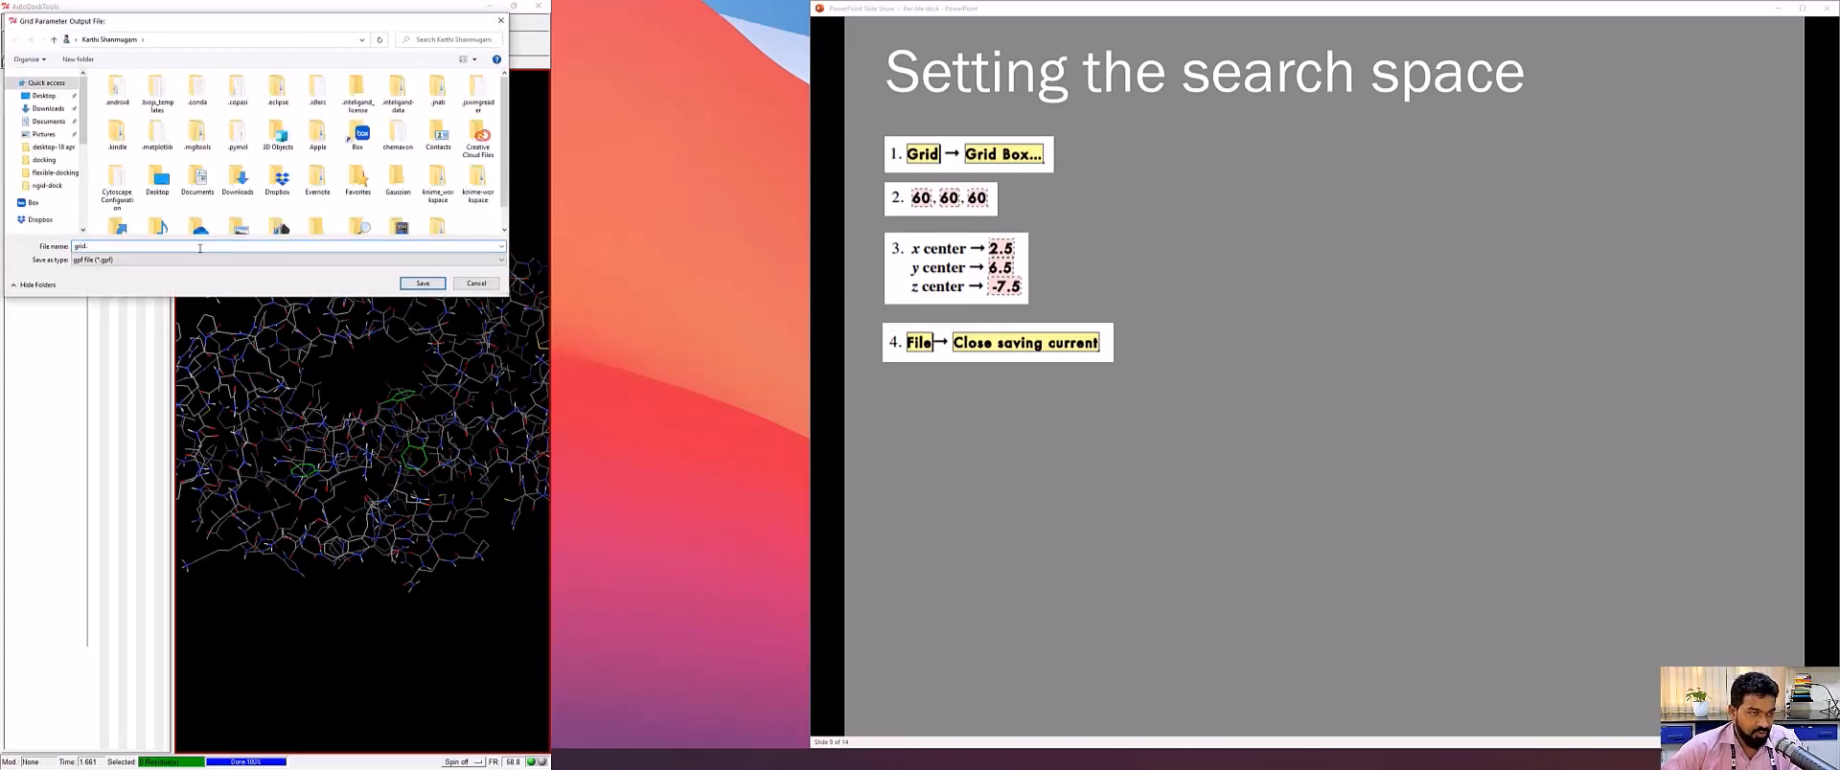
click(48, 93)
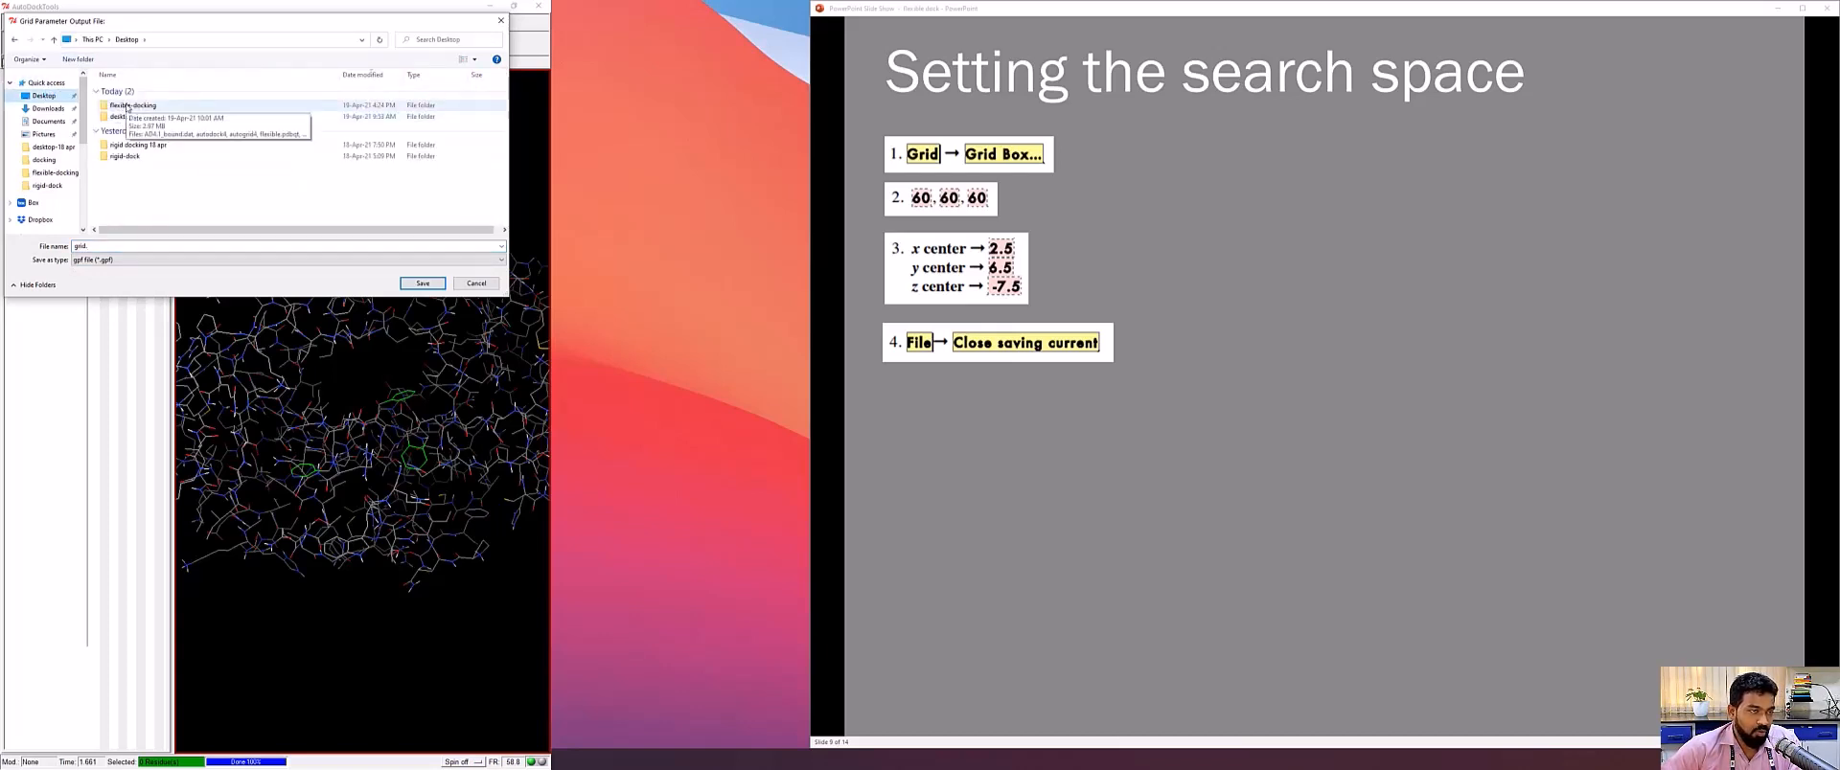
double_click(126, 106)
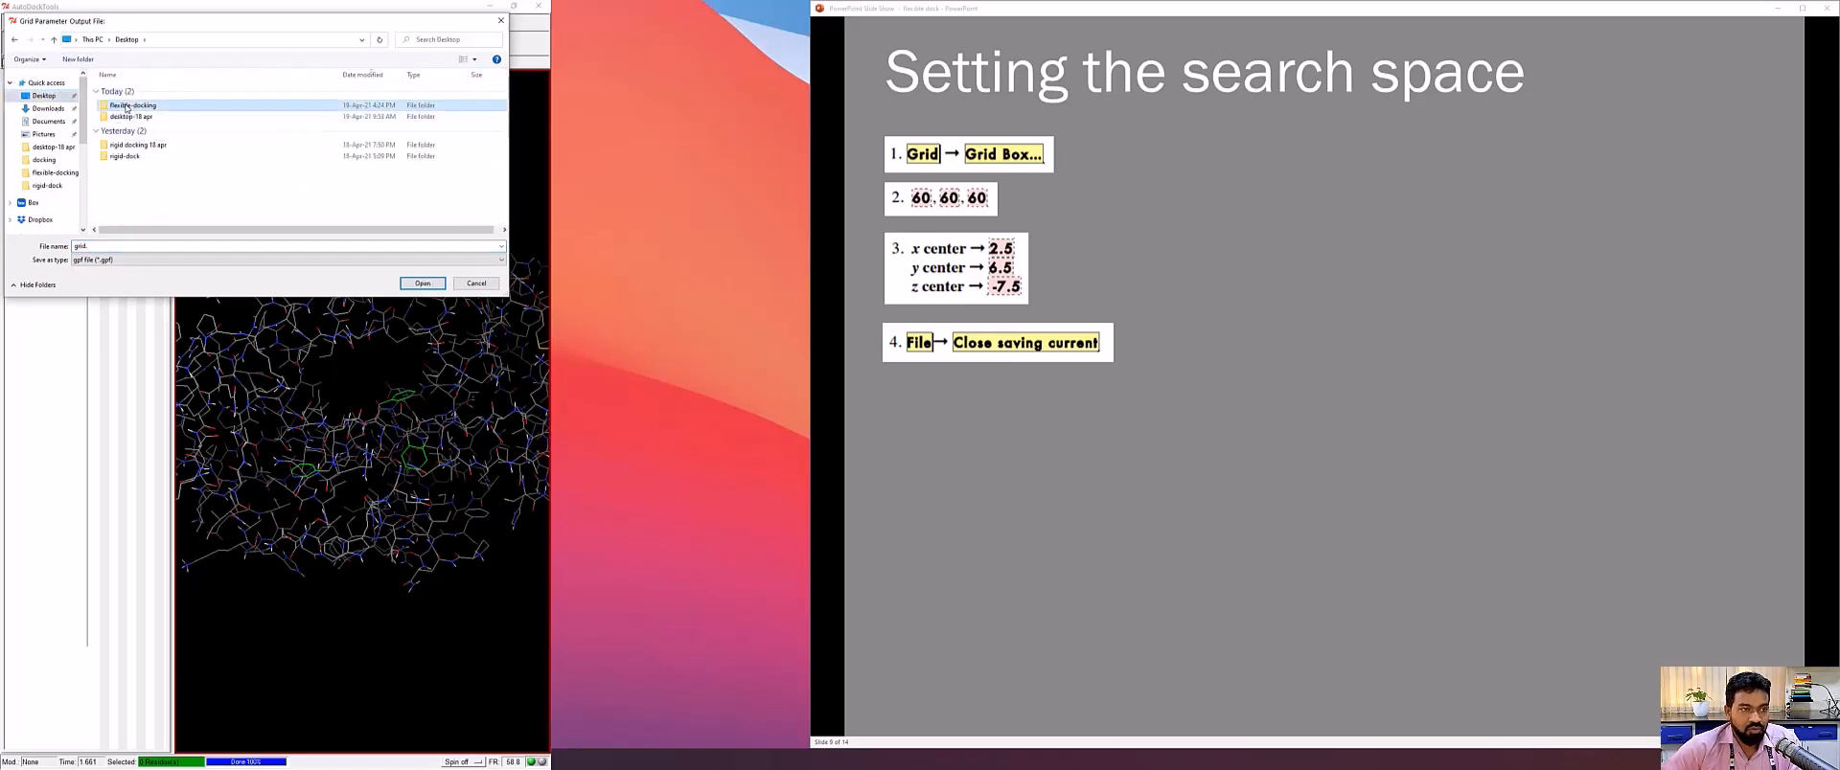
click(116, 248)
click(116, 248)
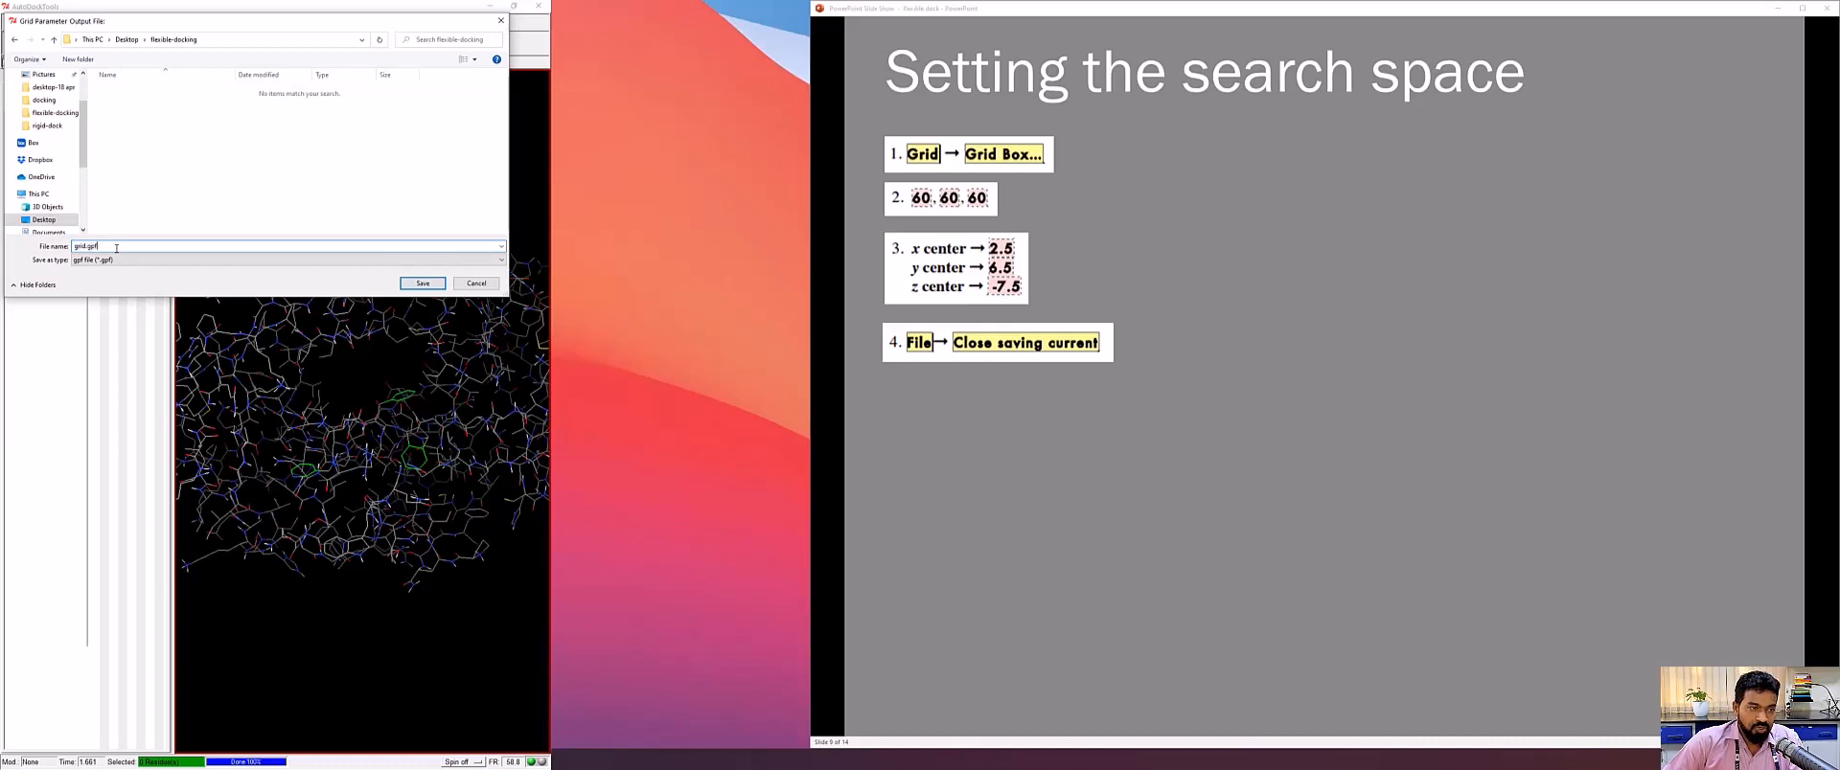
click(422, 285)
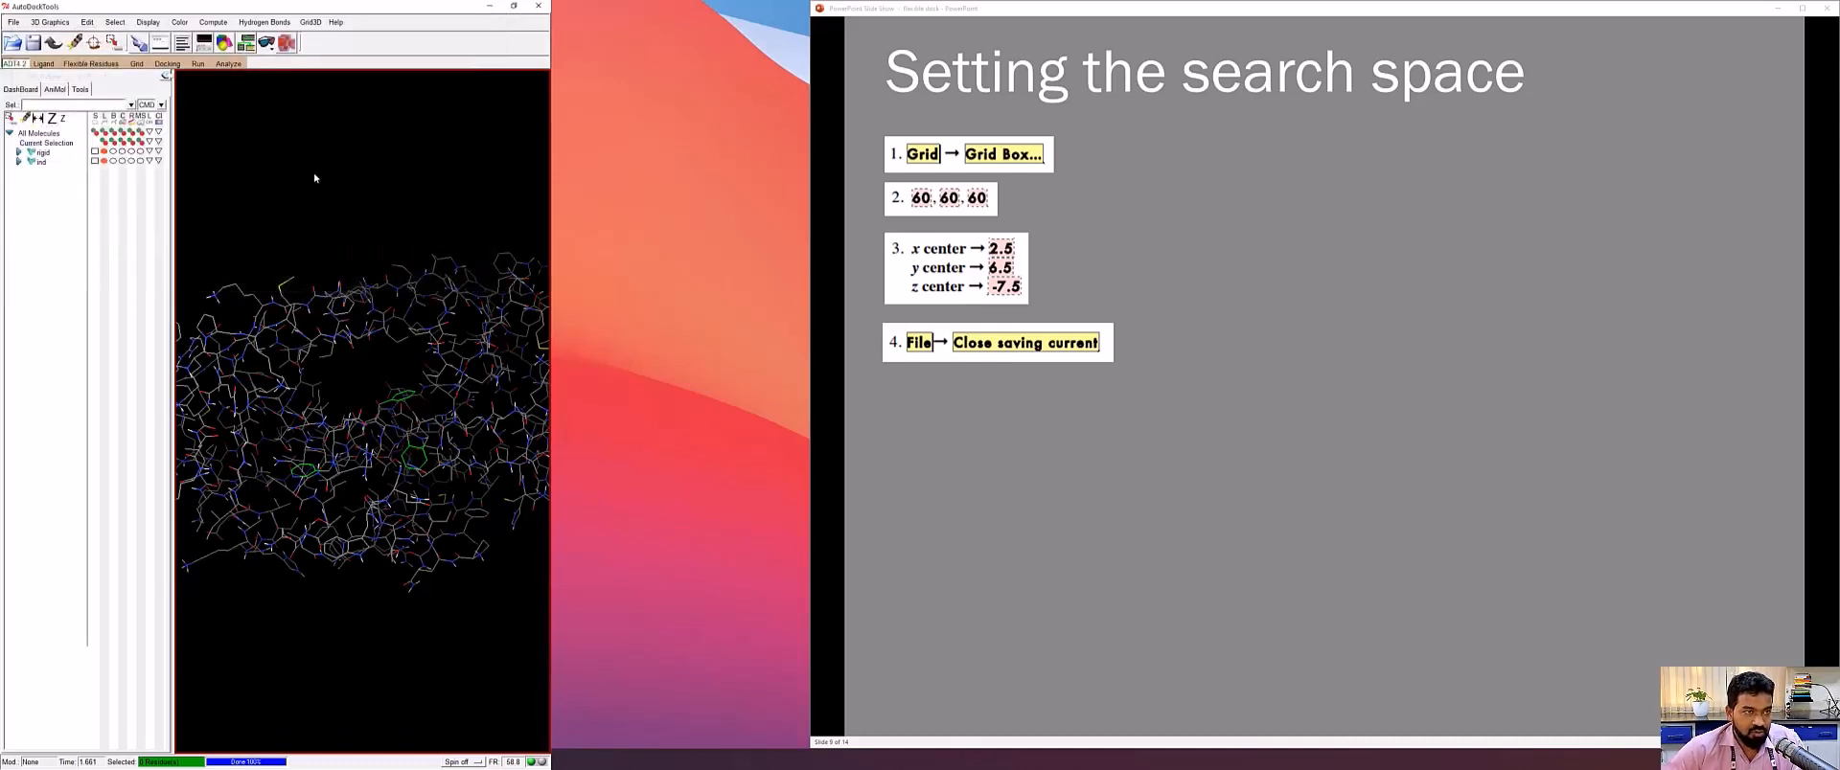
Switch to the PowerPoint slide show and advance to the instructions for preparing the AutoGrid parameter file
click(1269, 238)
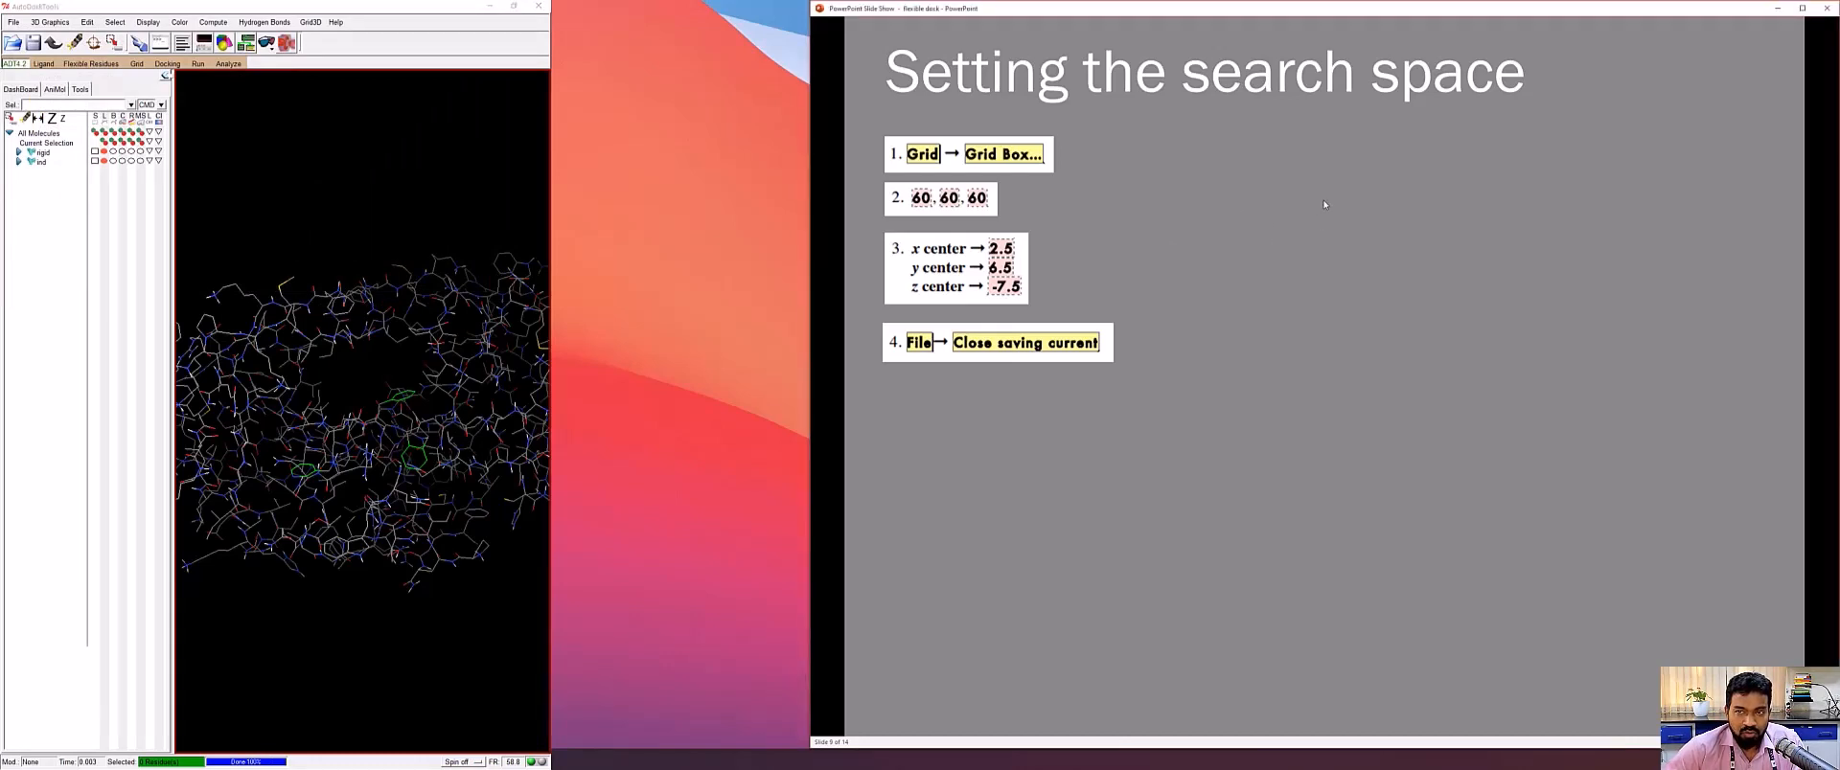
click(1325, 201)
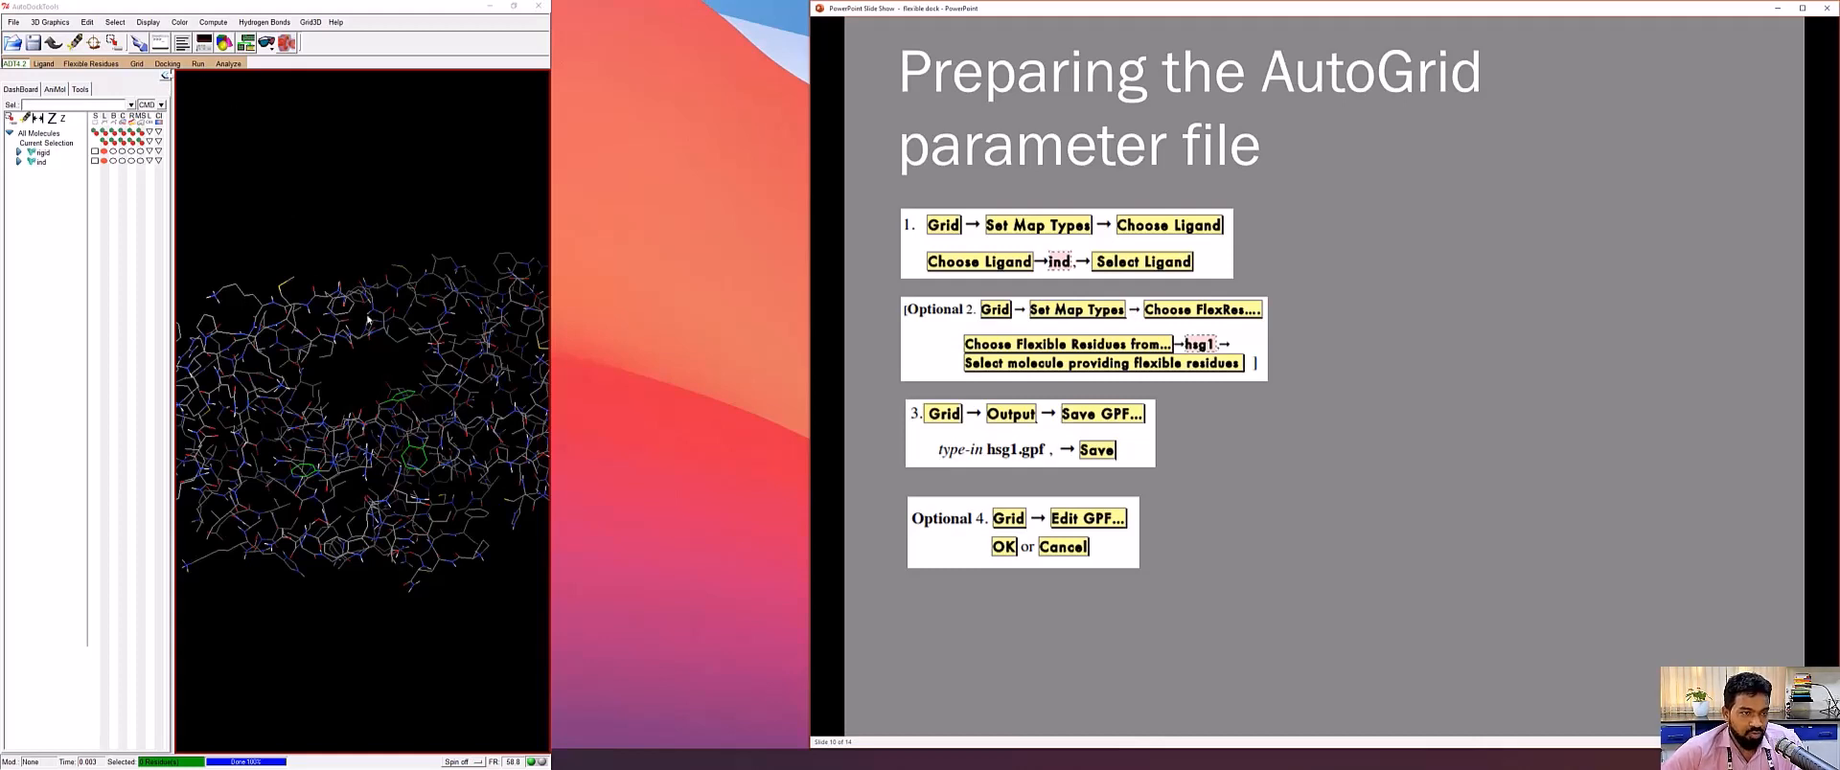
Delete all loaded molecules from the viewer and confirm the deletion
click(86, 22)
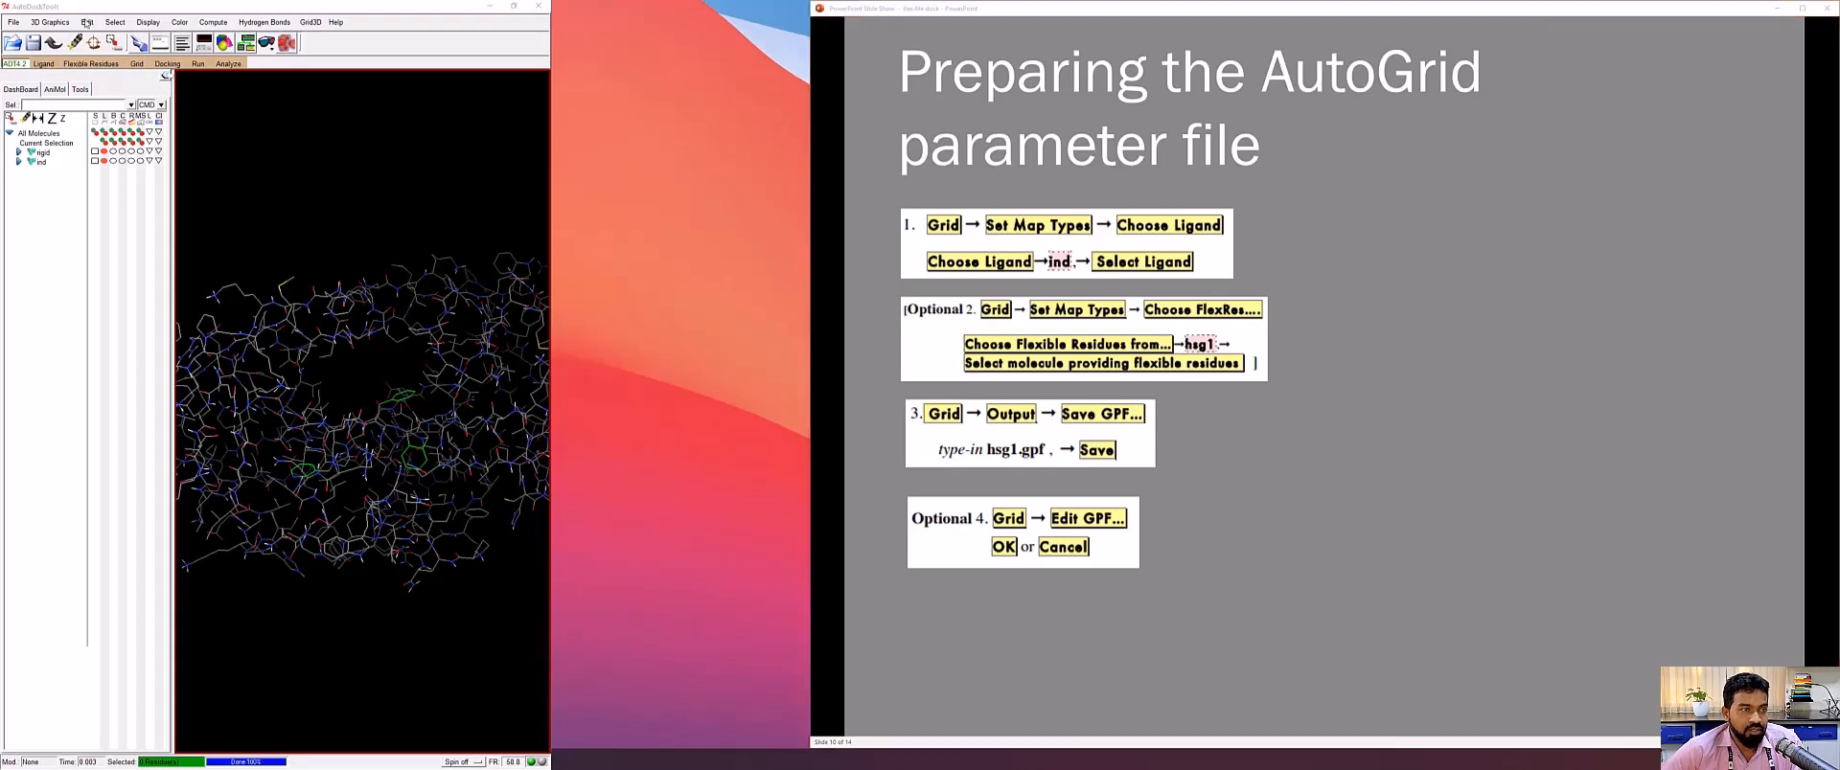
mouse_move(105, 66)
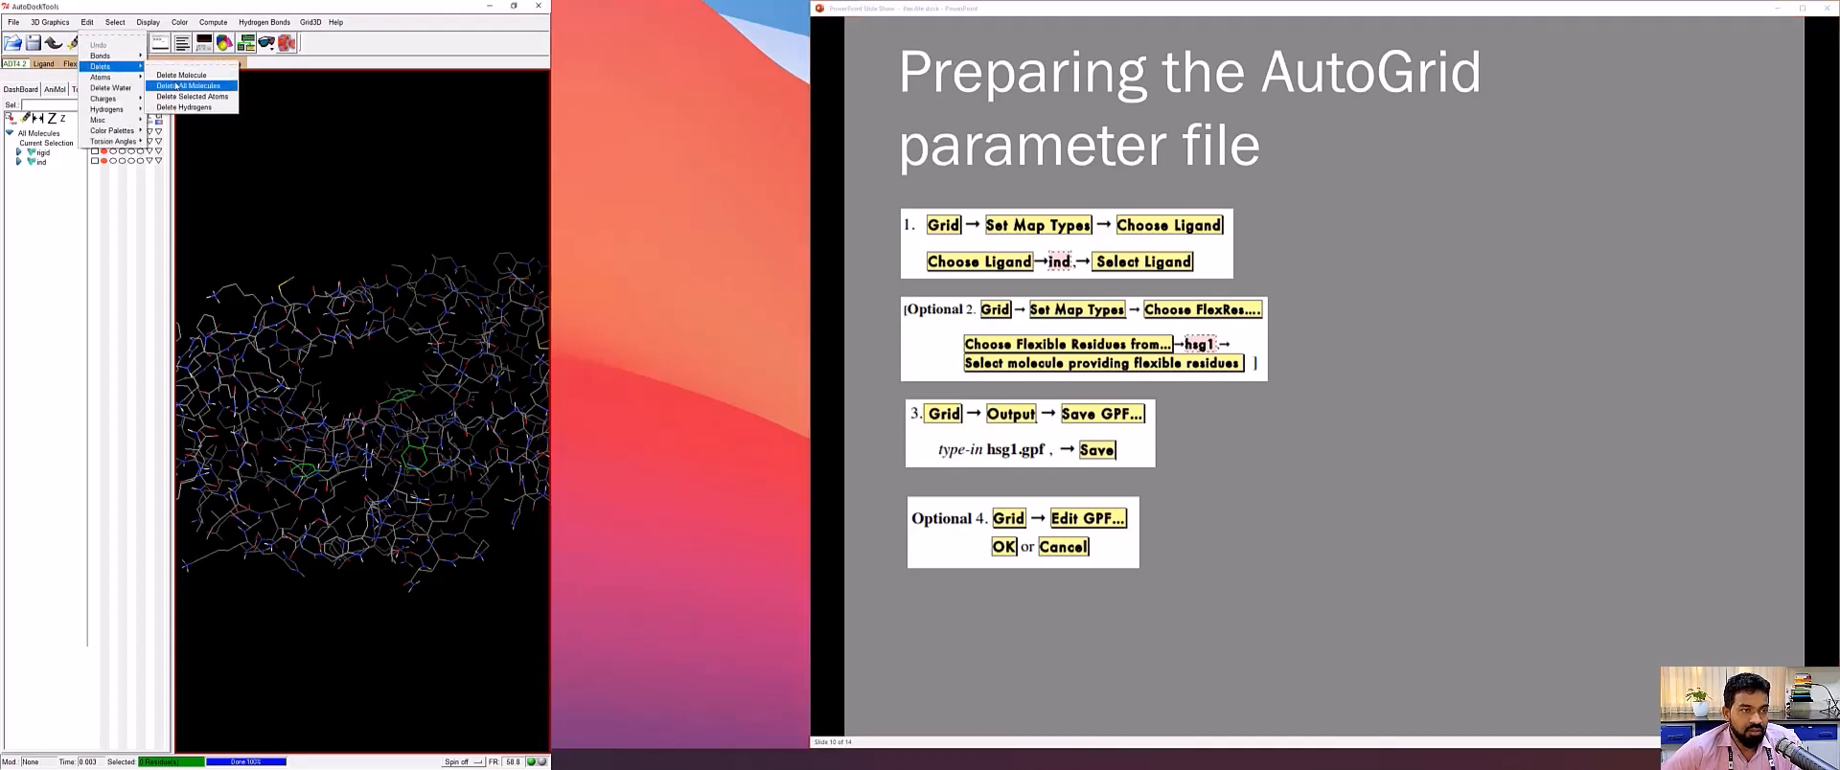
click(182, 86)
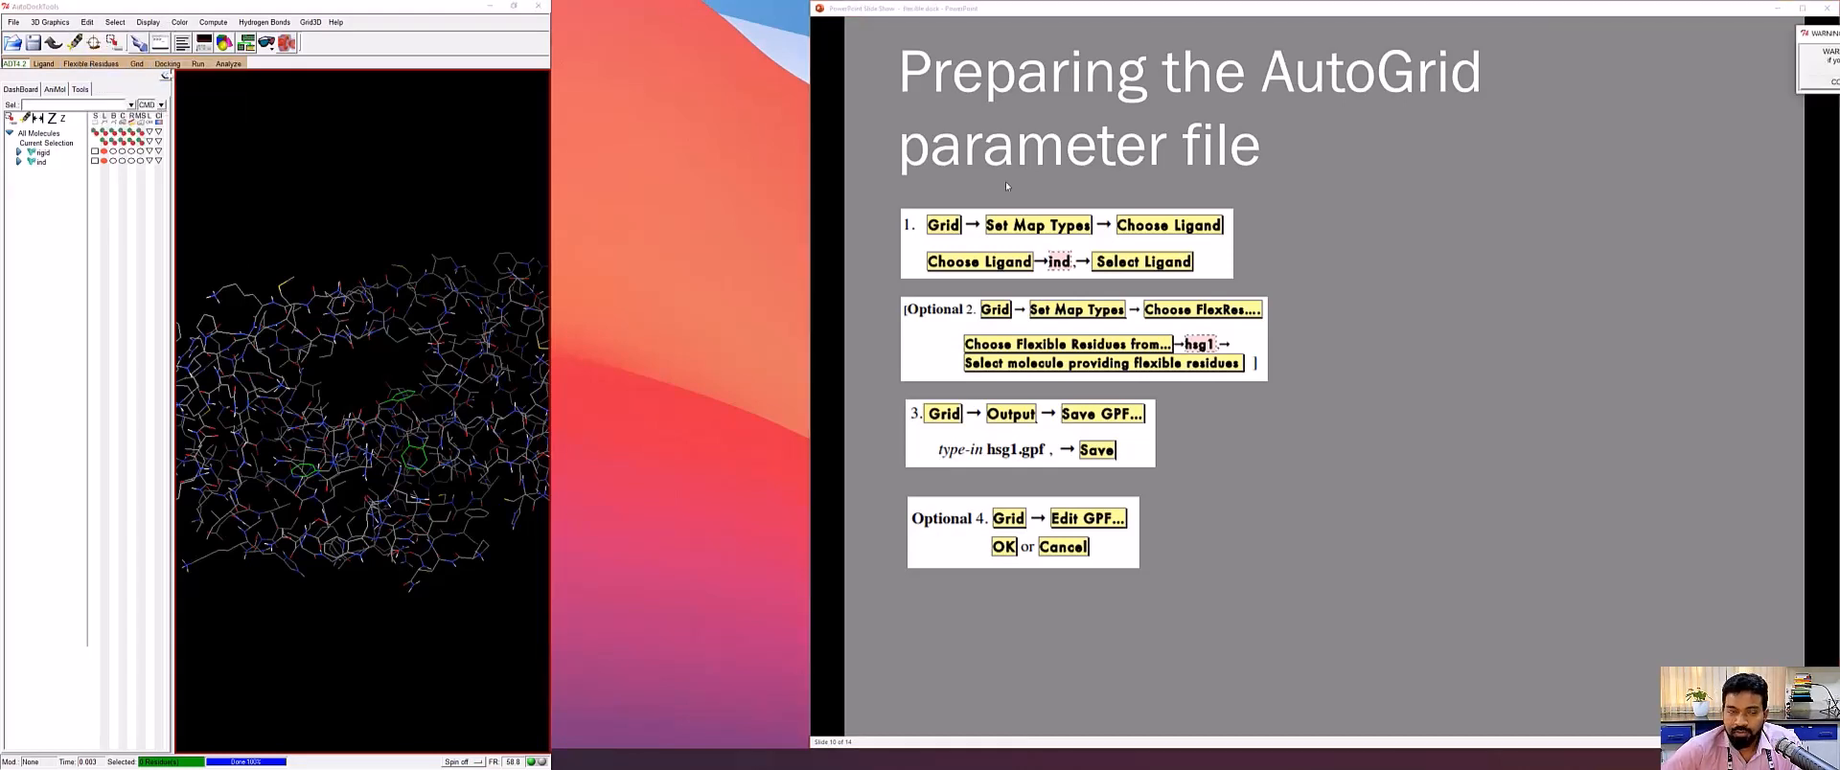
click(674, 296)
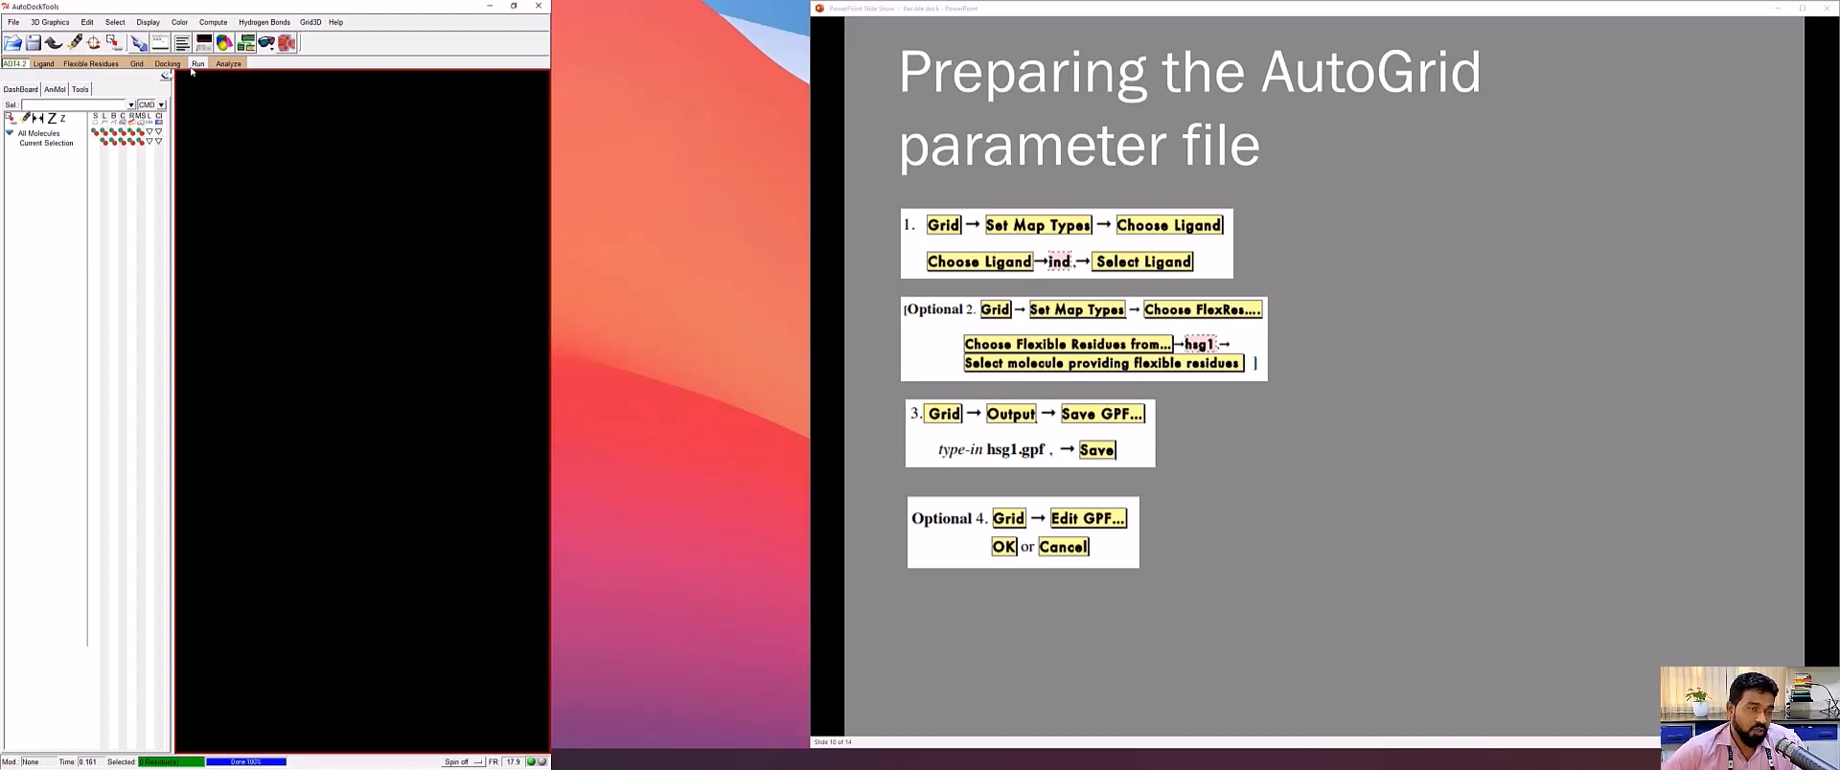
Review the Run AutoGrid settings in an enlarged dialog and close it without launching
click(196, 64)
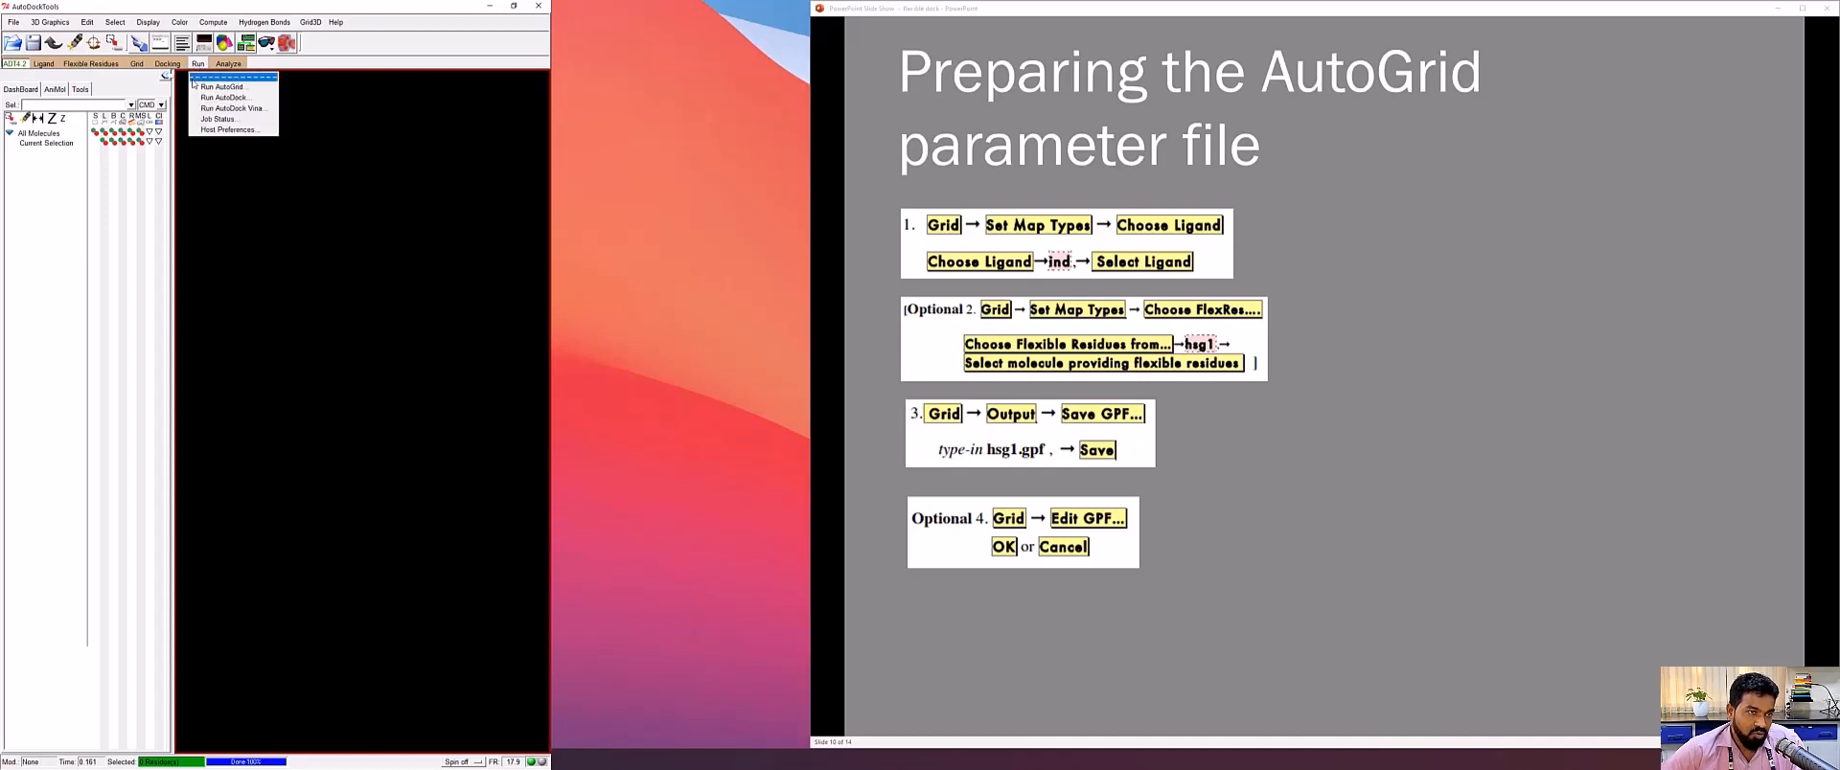
click(193, 85)
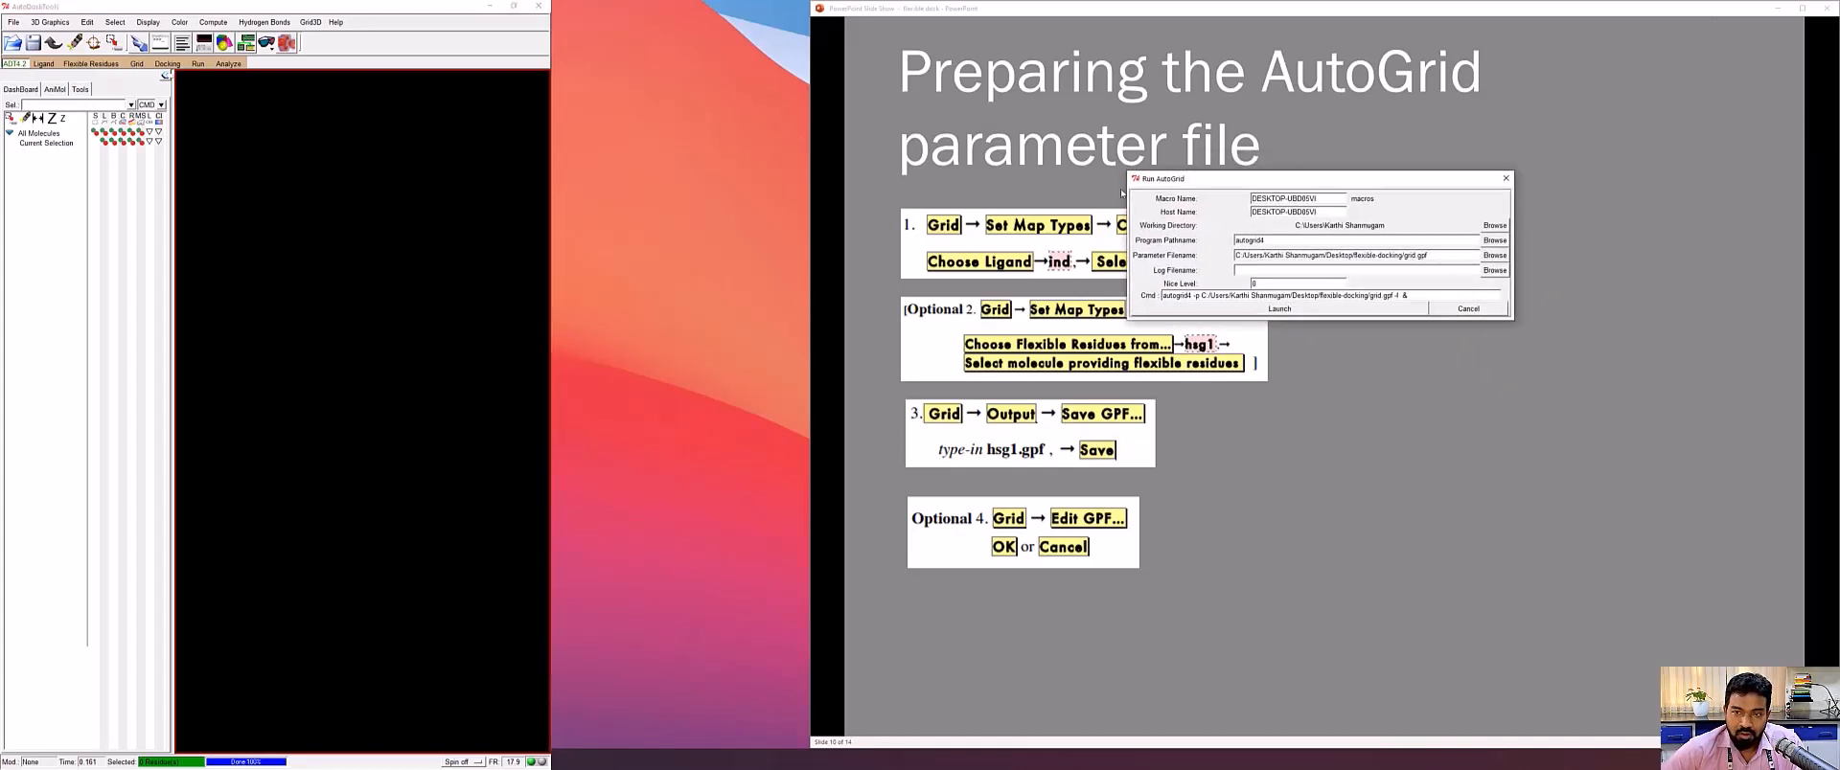
drag(1169, 184, 959, 126)
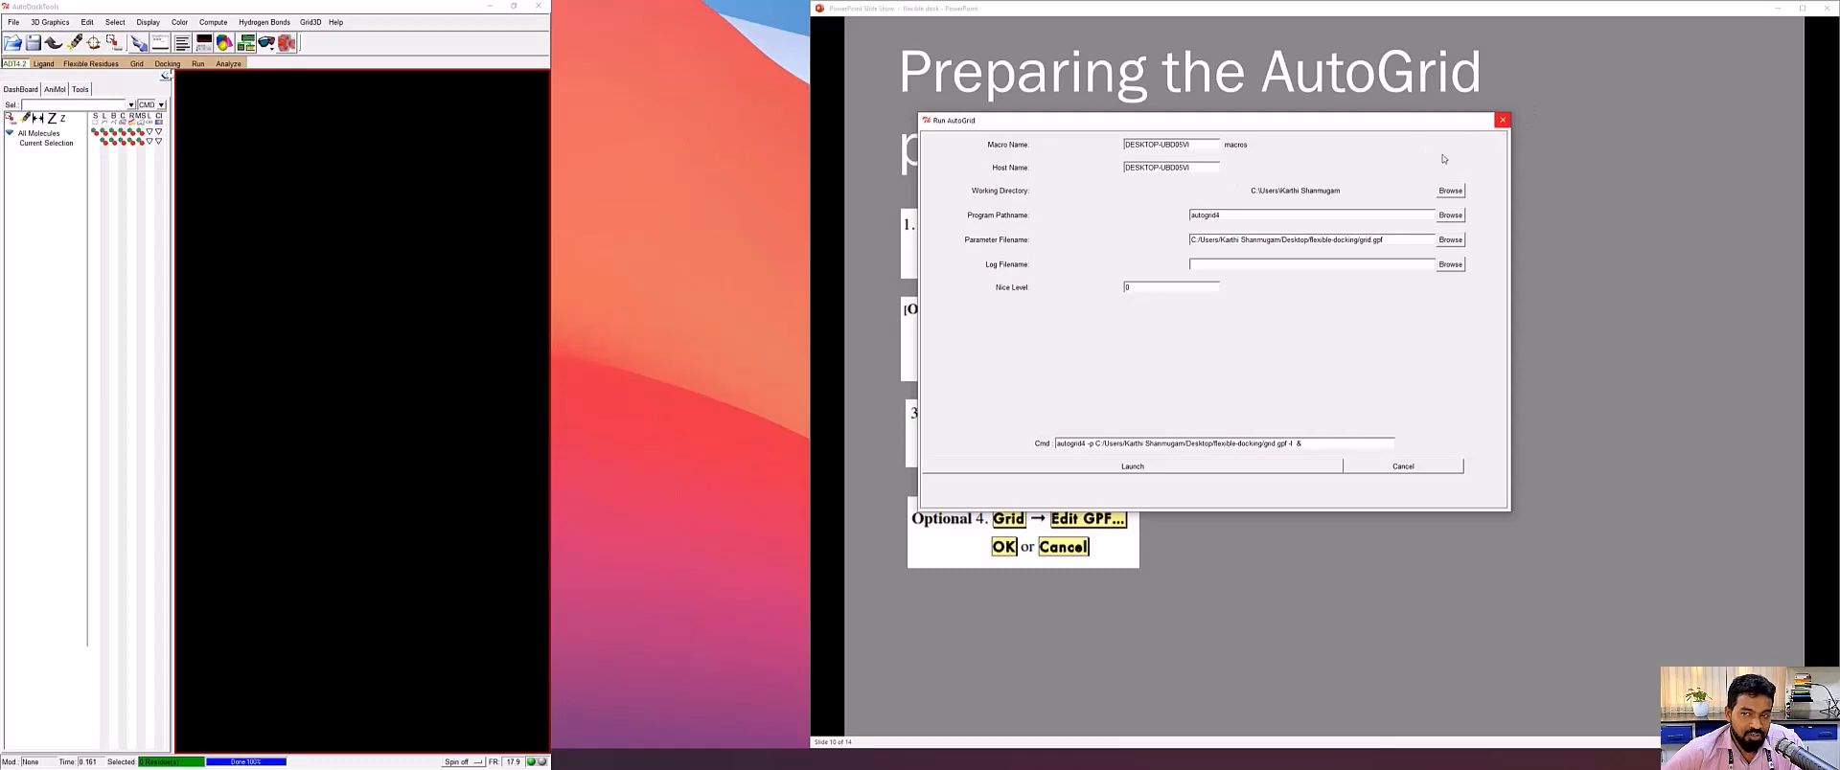
click(1502, 121)
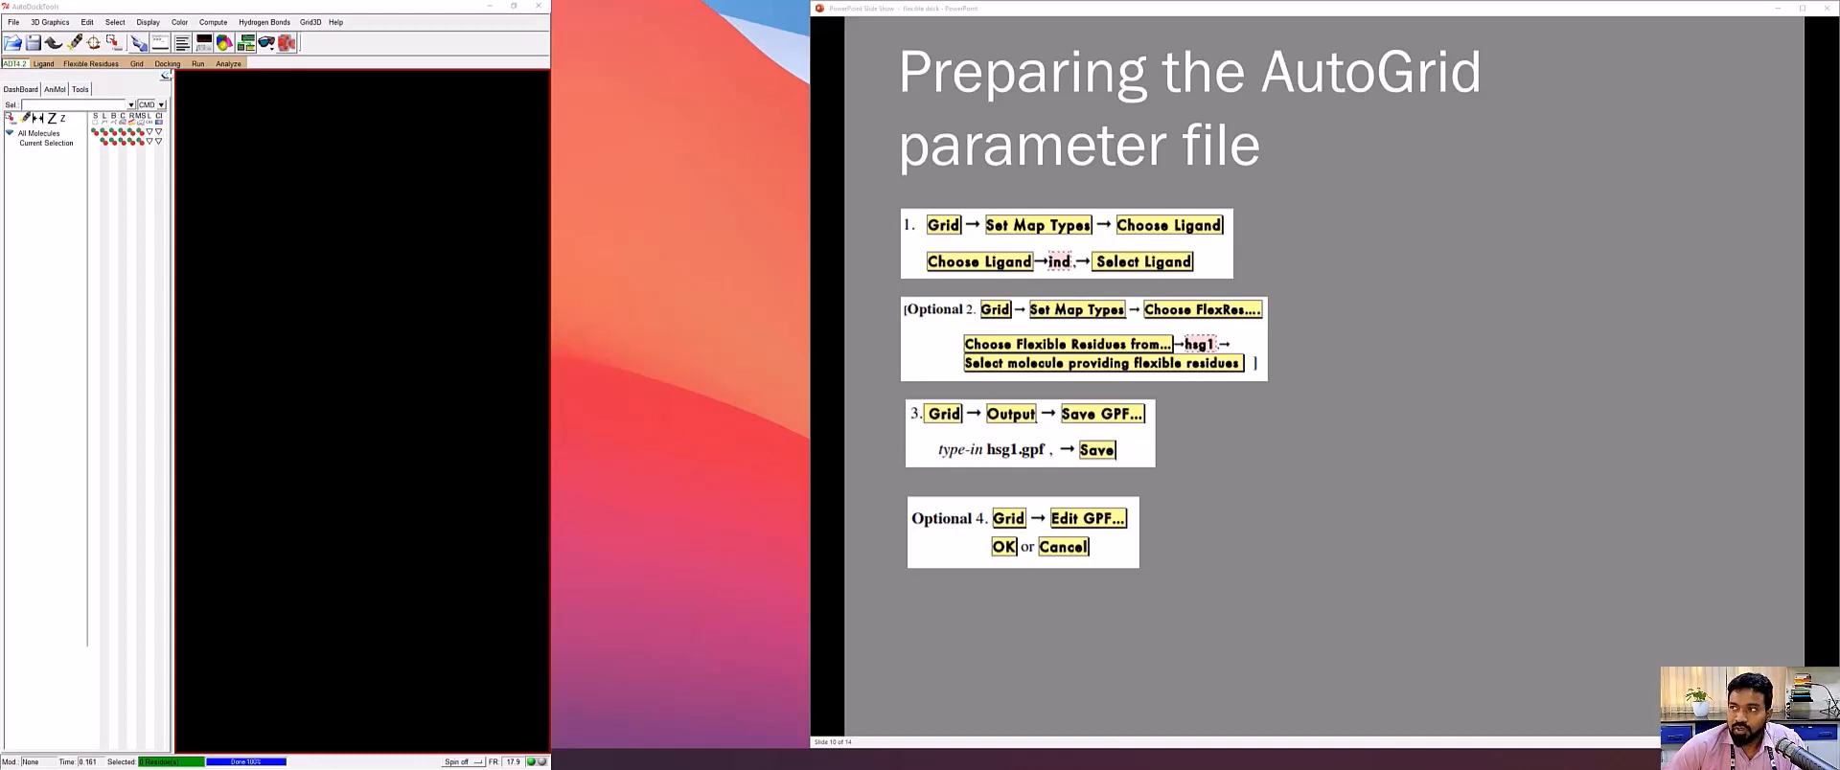
Switch to Command Prompt, change to the desktop's flexible-docking folder and list its files
drag(418, 108, 329, 125)
key(super+Left)
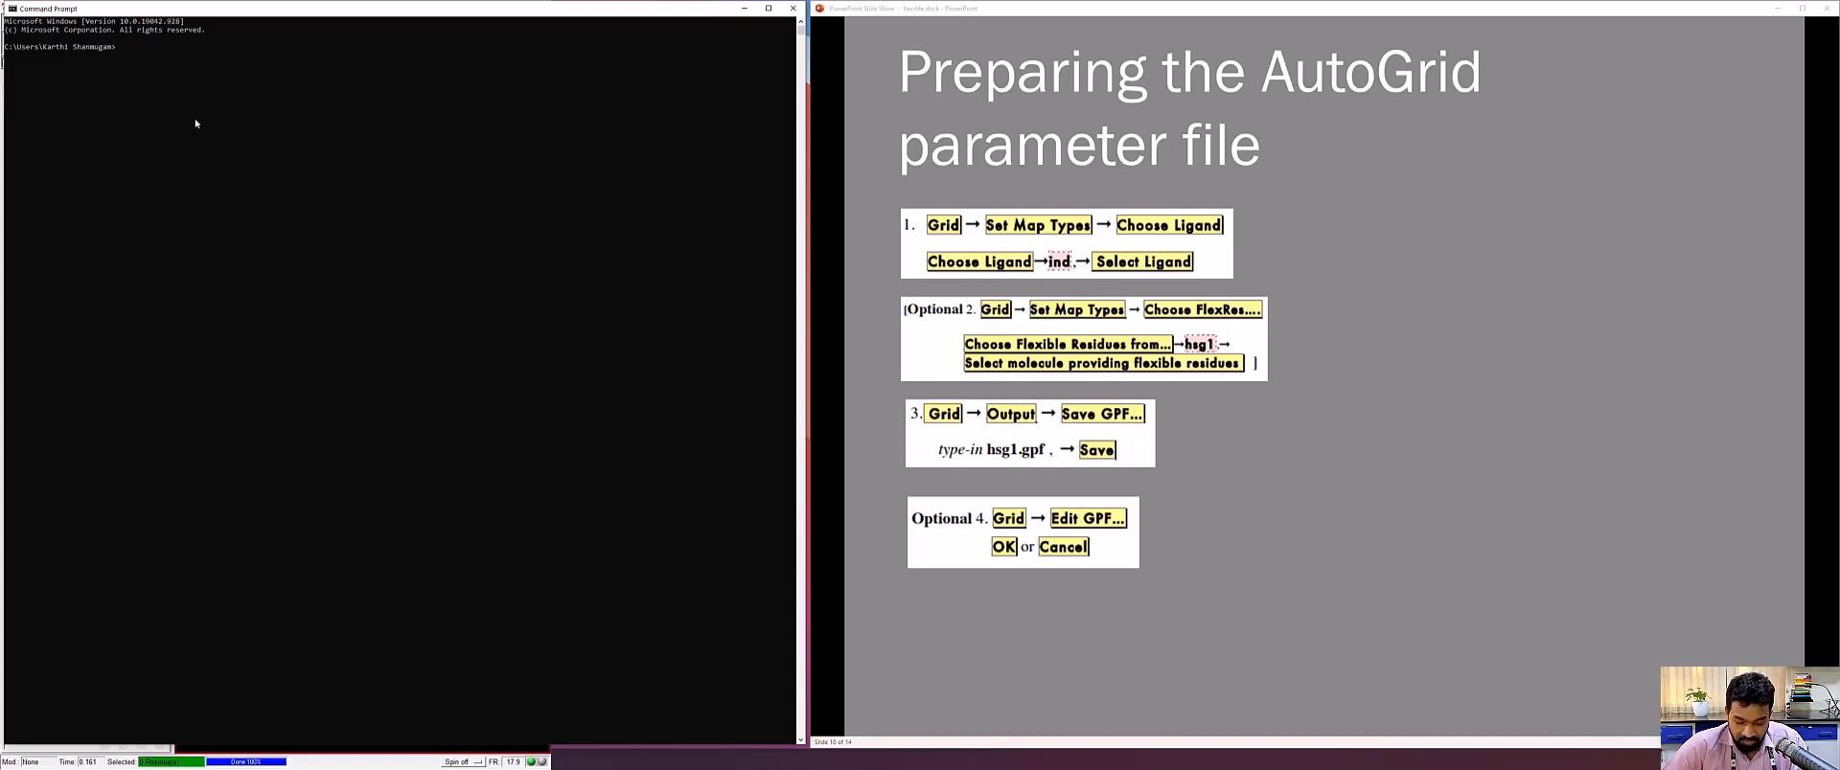
text(De)
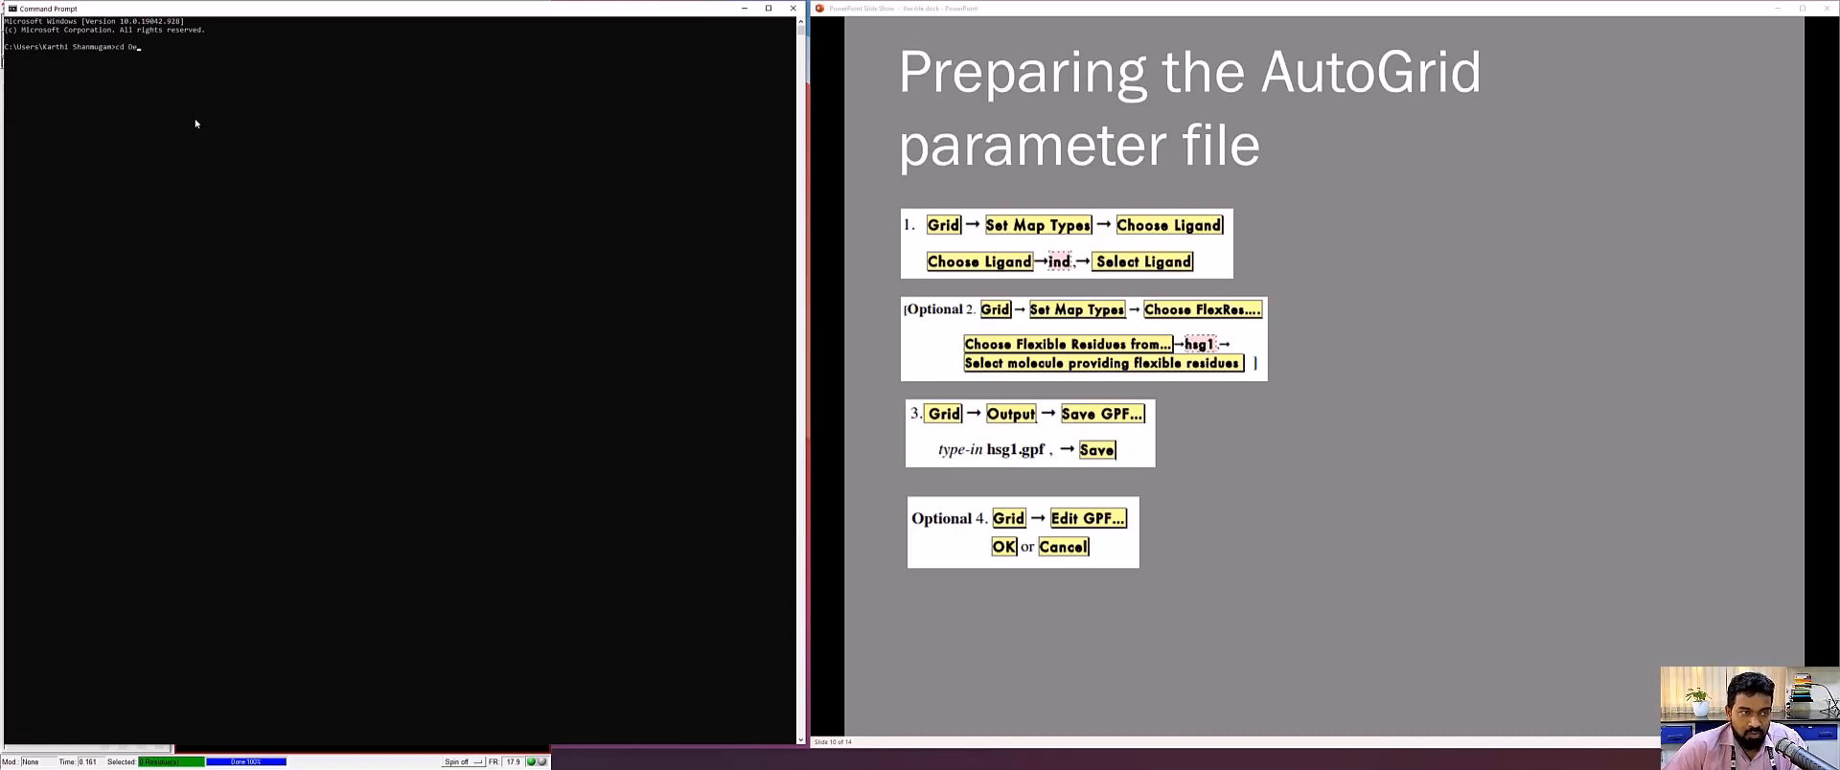
text(sktop)
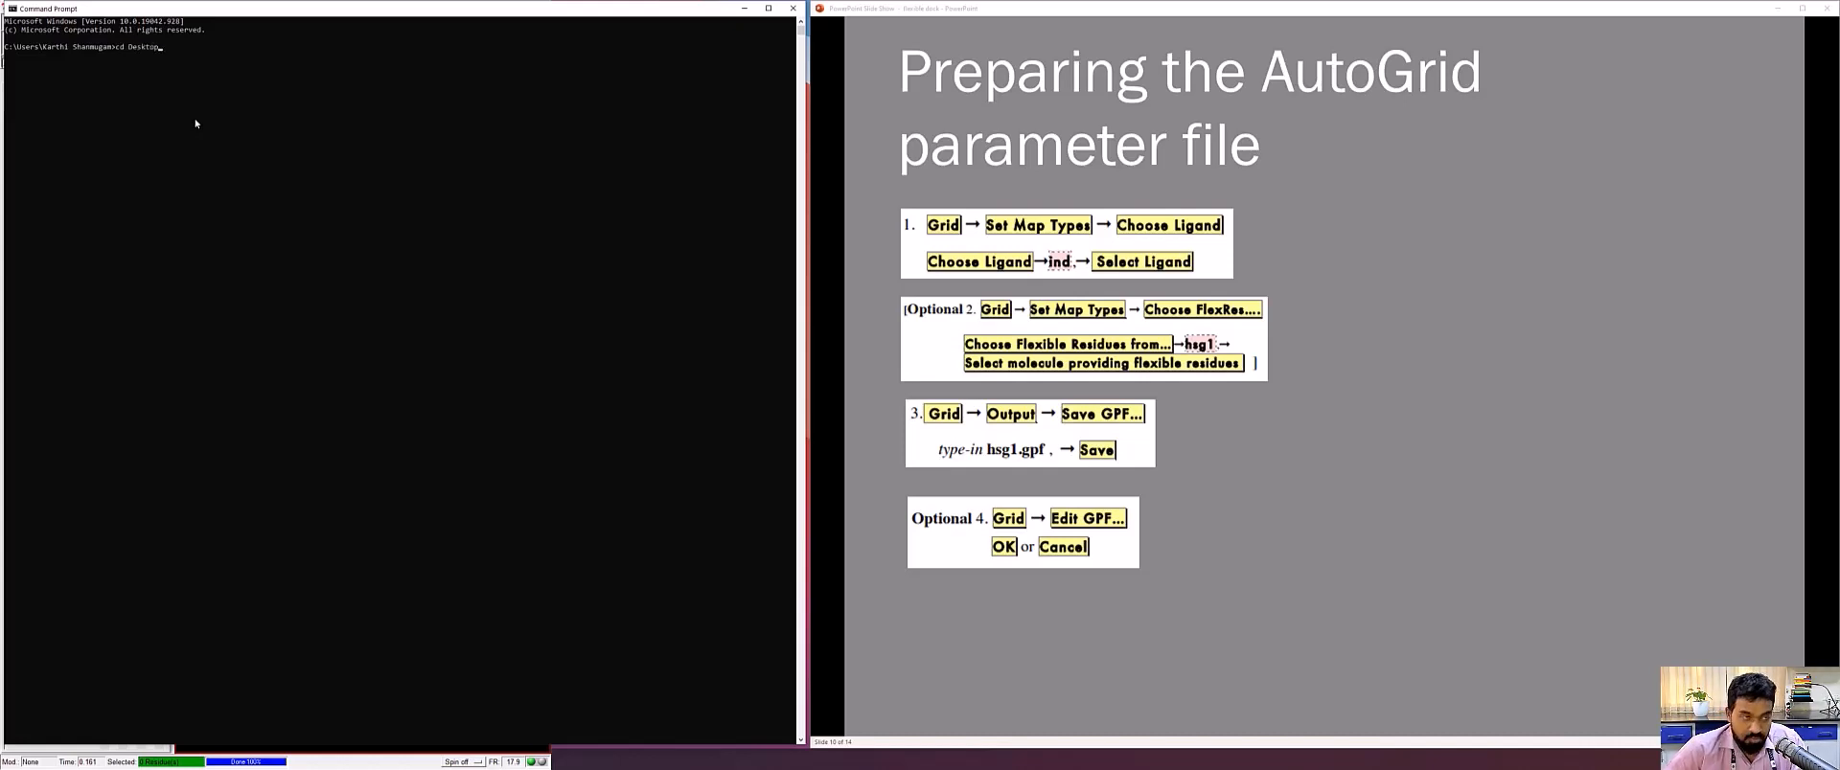
key(Return)
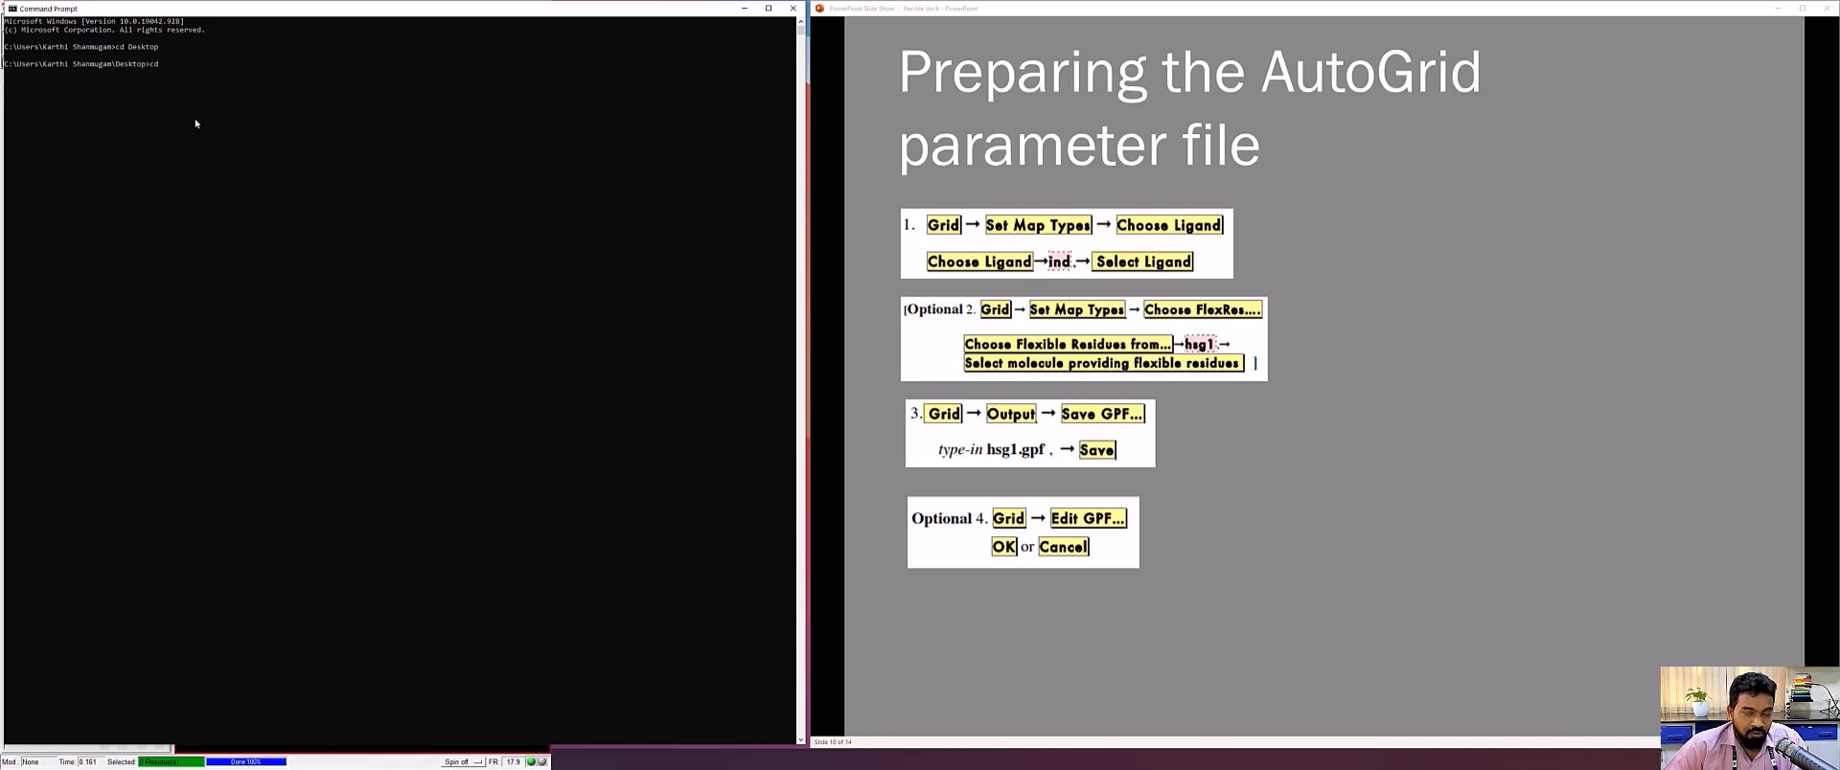
text(cd fl)
key(Tab)
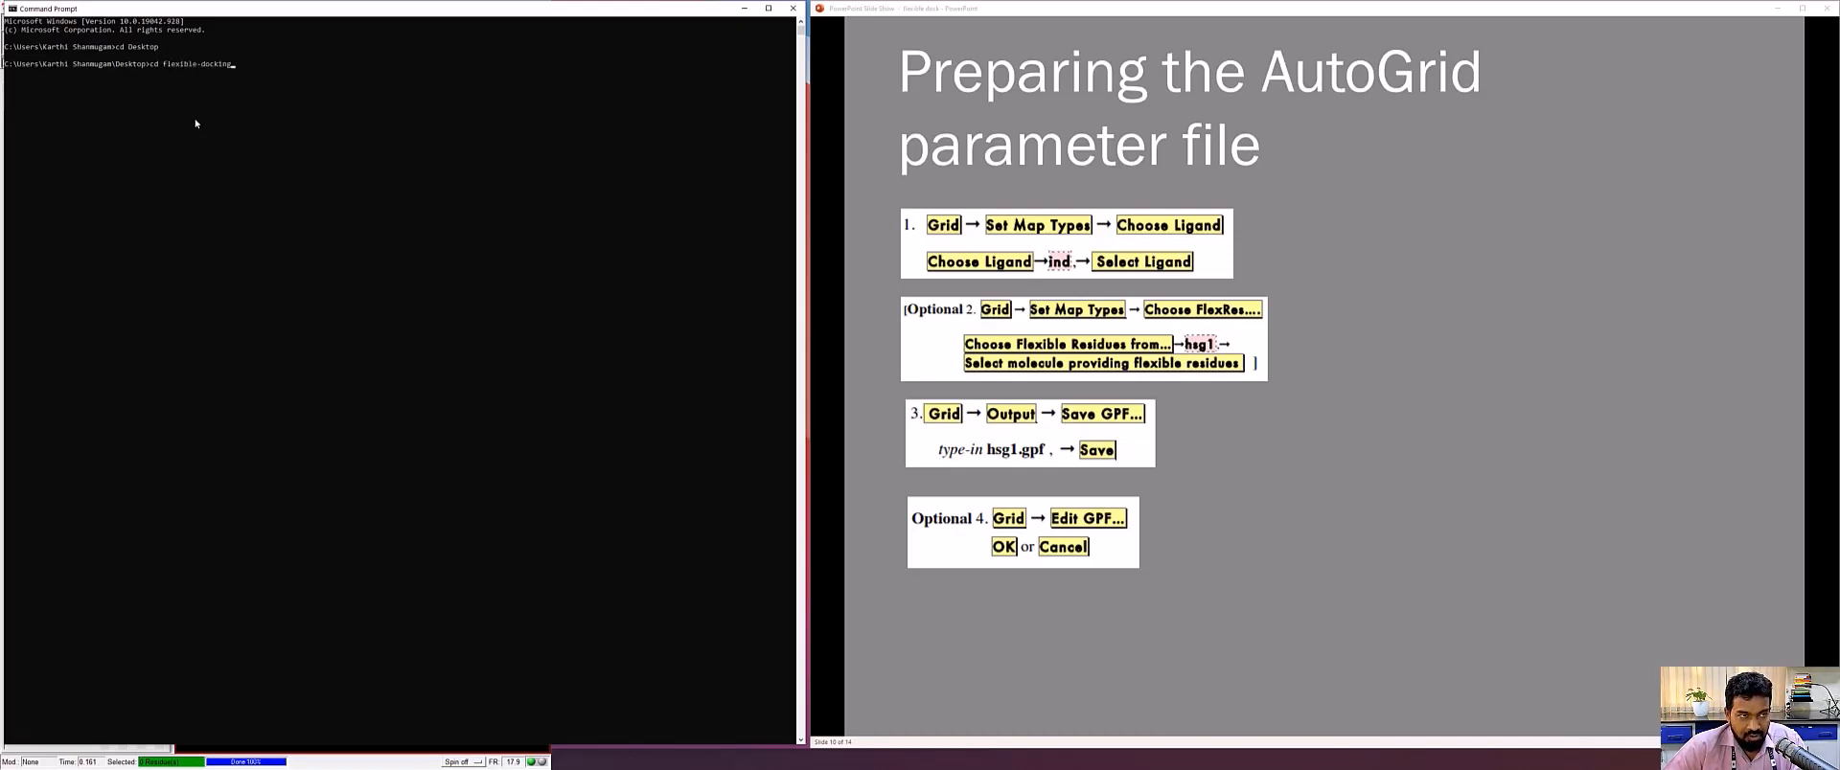
key(Return)
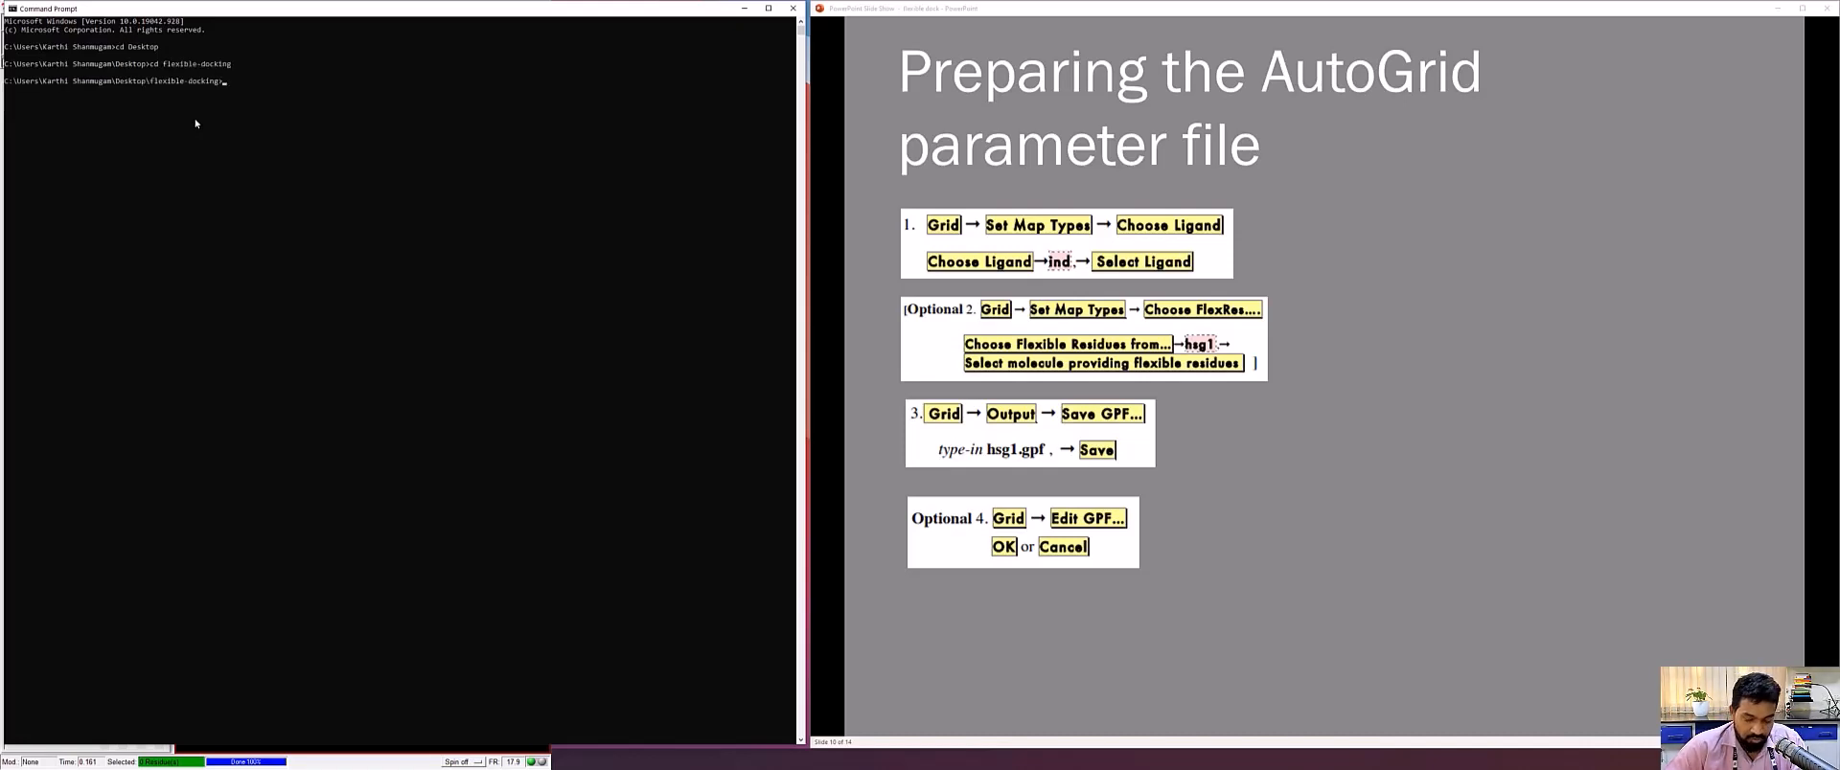
text(dir)
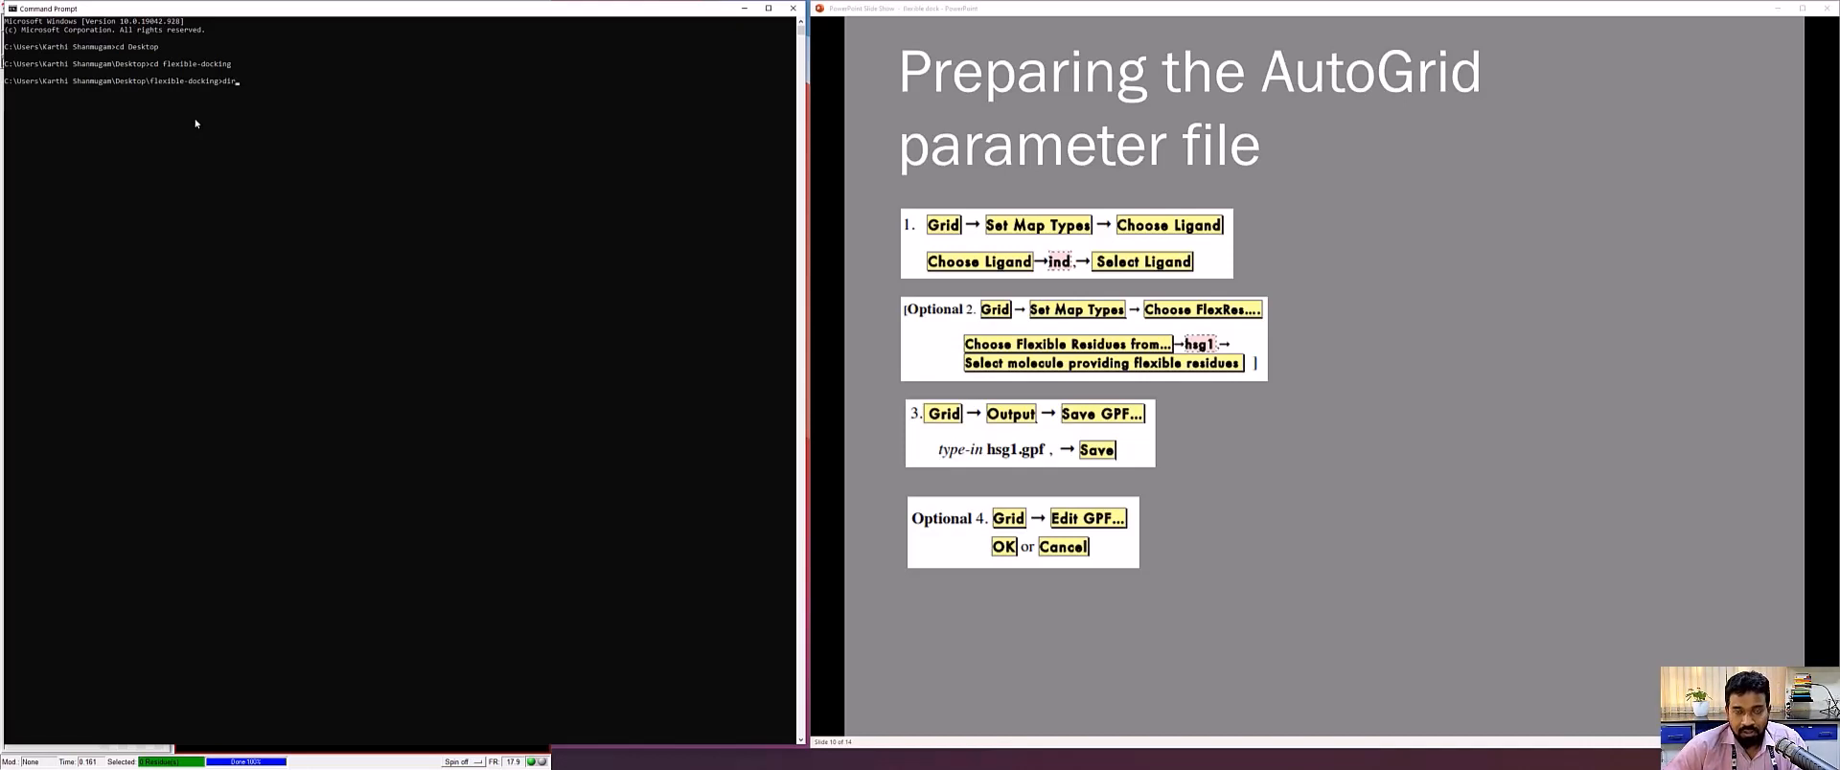
key(Return)
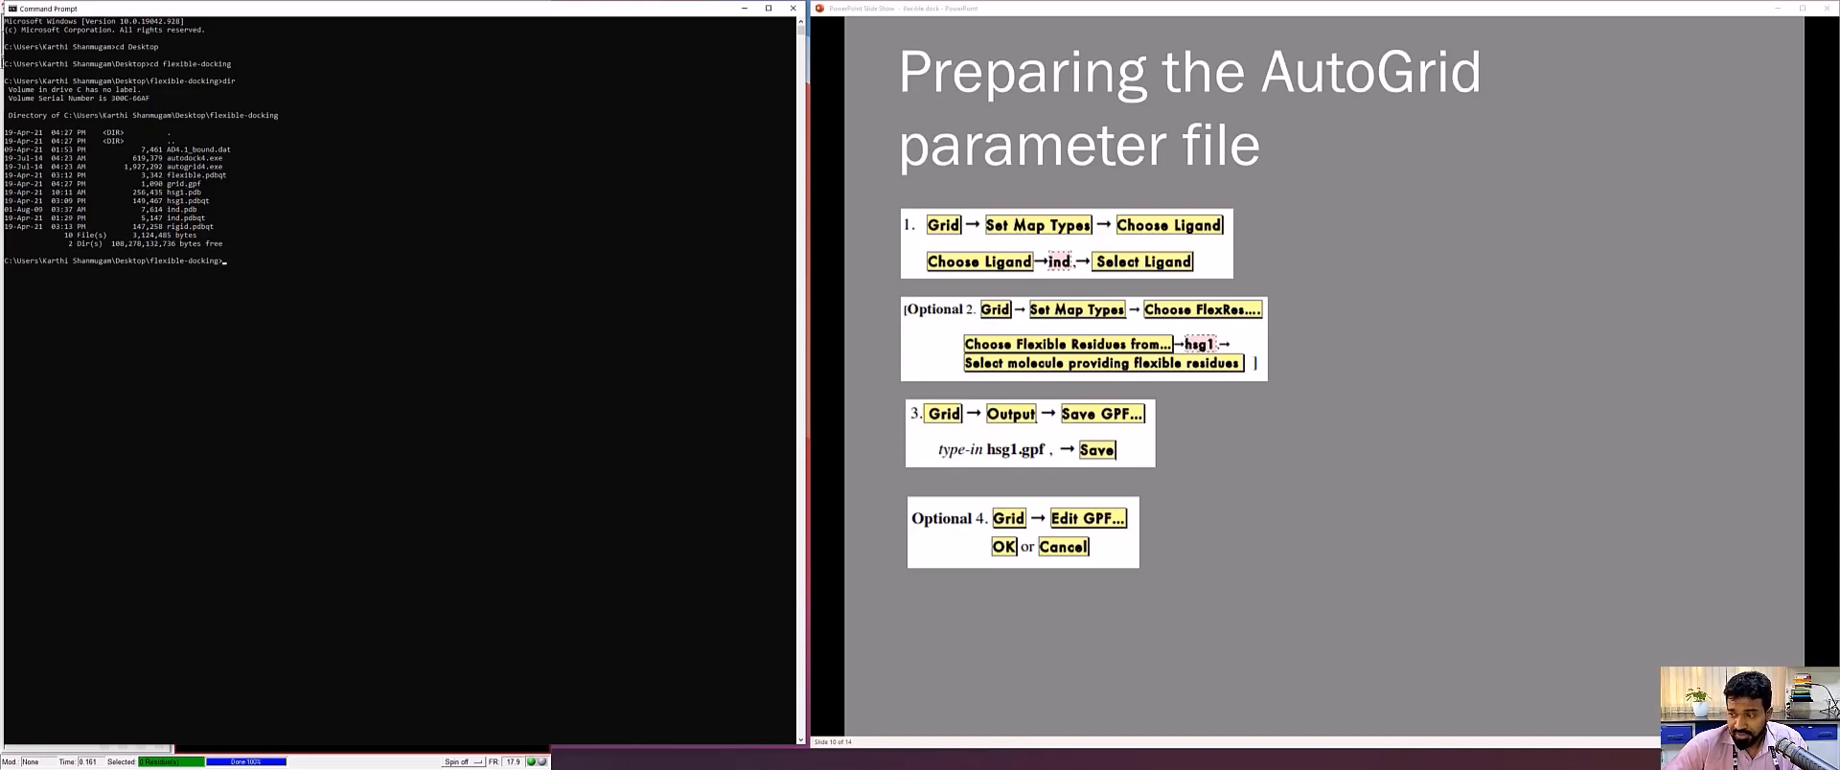
Copy the command autogrid4 -p grid.gpf -l grid.glg & from the OneNote page and run it in Command Prompt
key(alt+Tab)
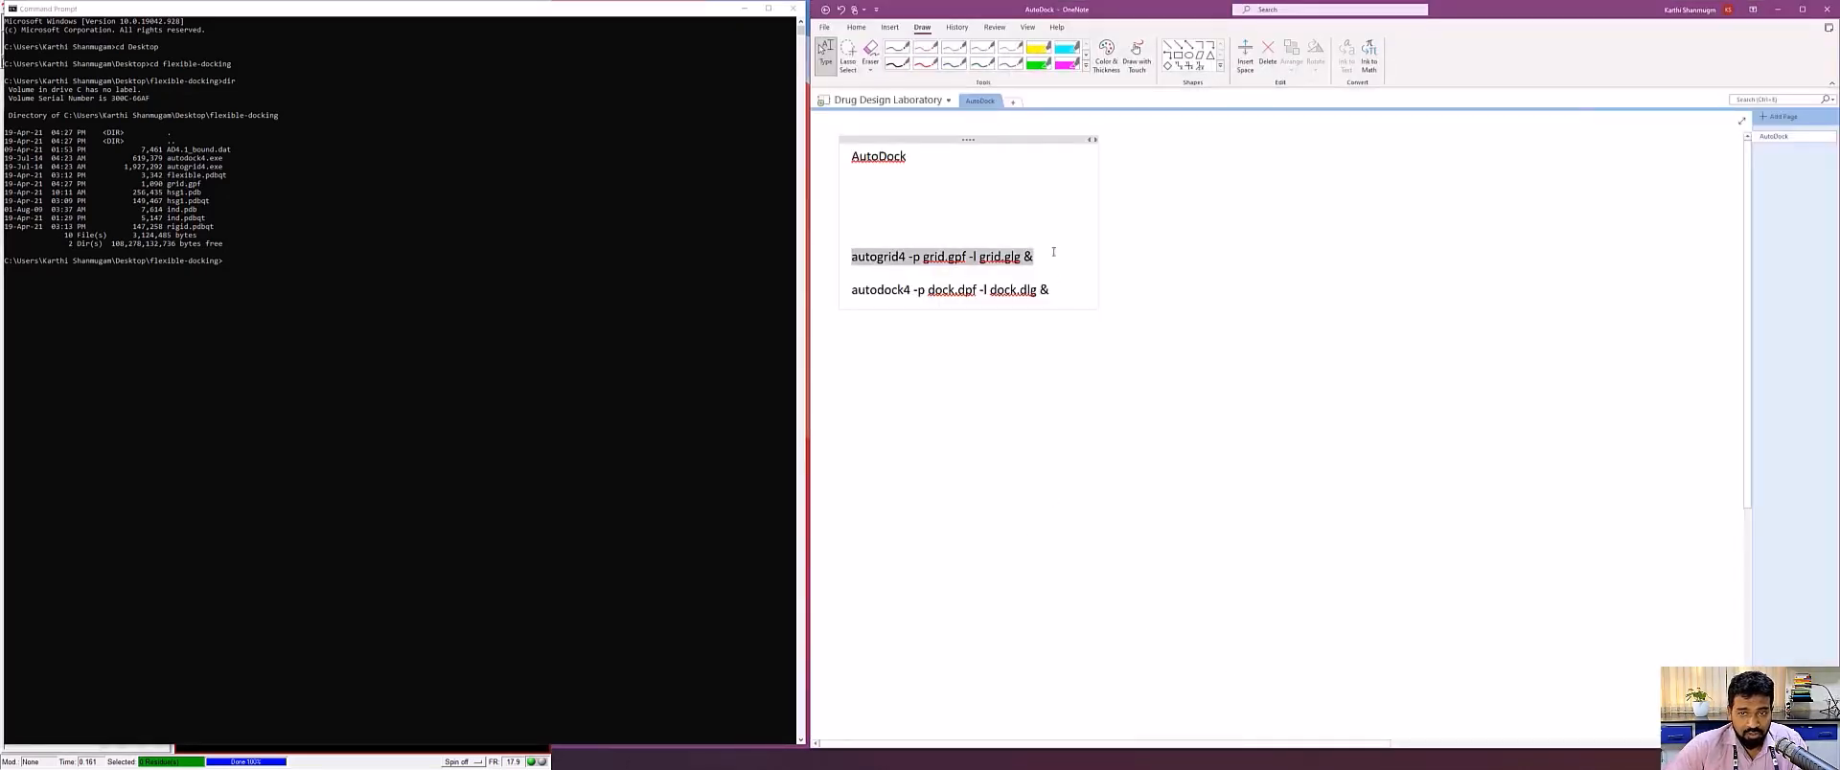
drag(1053, 253, 851, 261)
key(ctrl+c)
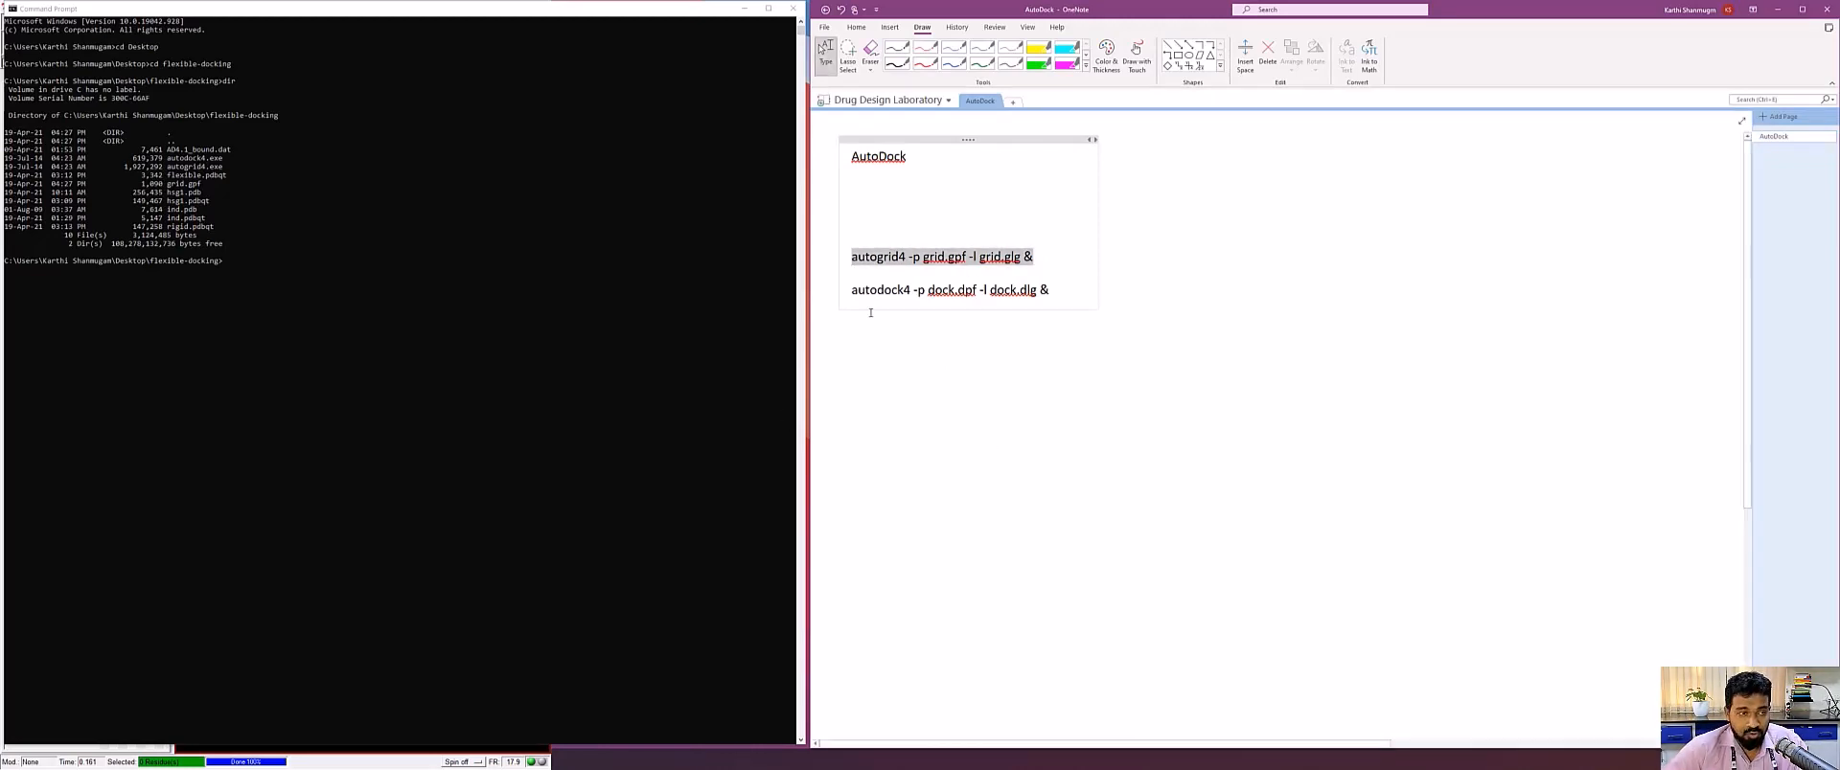
click(276, 292)
key(ctrl+v)
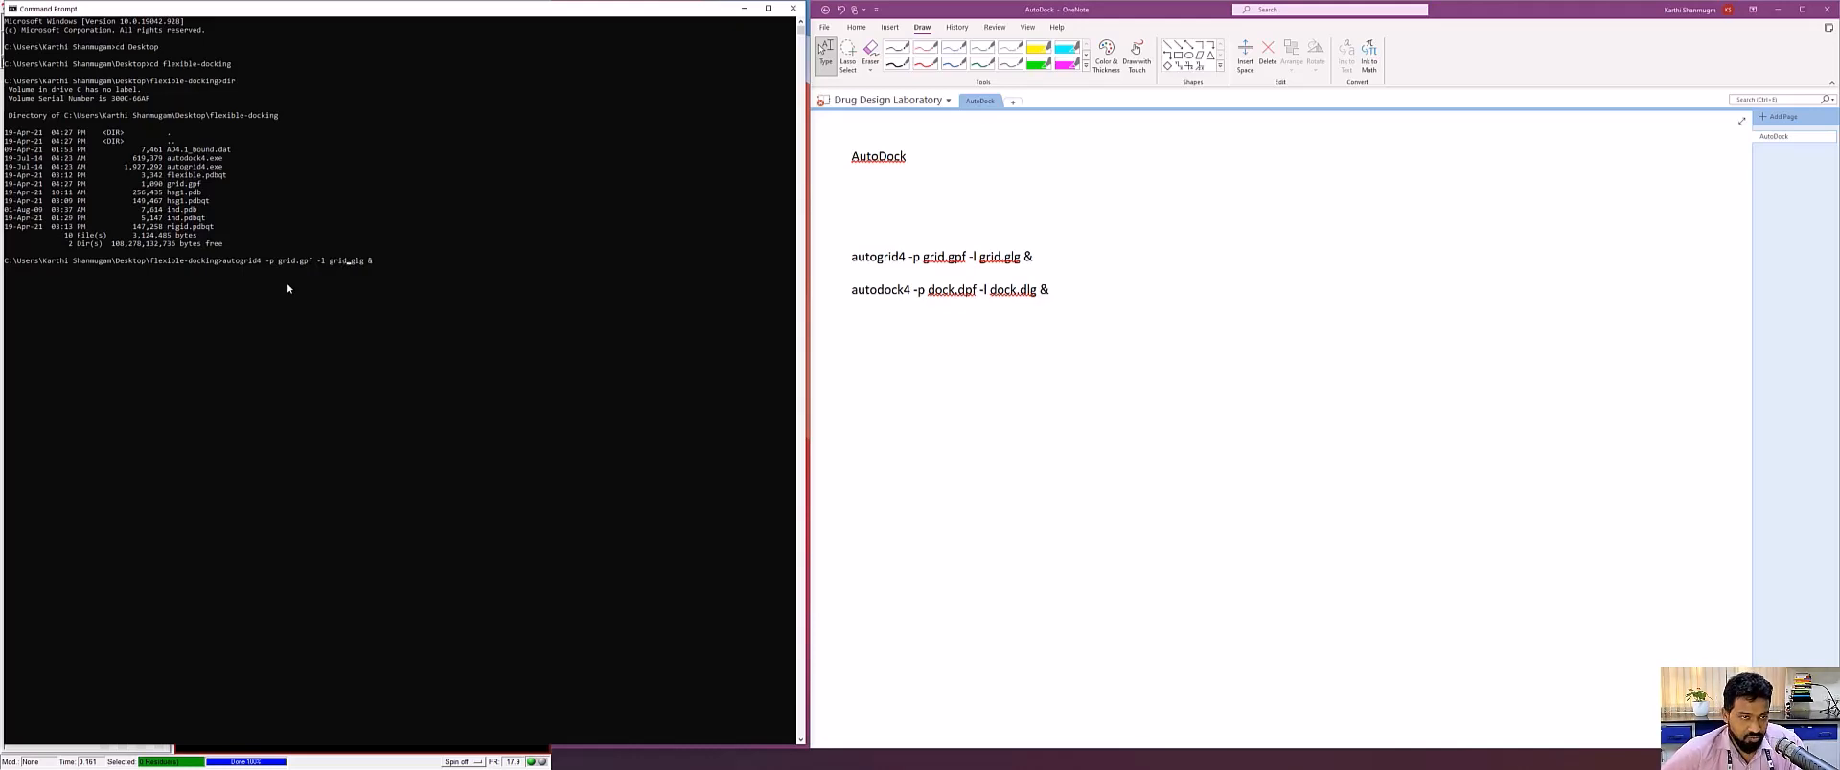
key(Return)
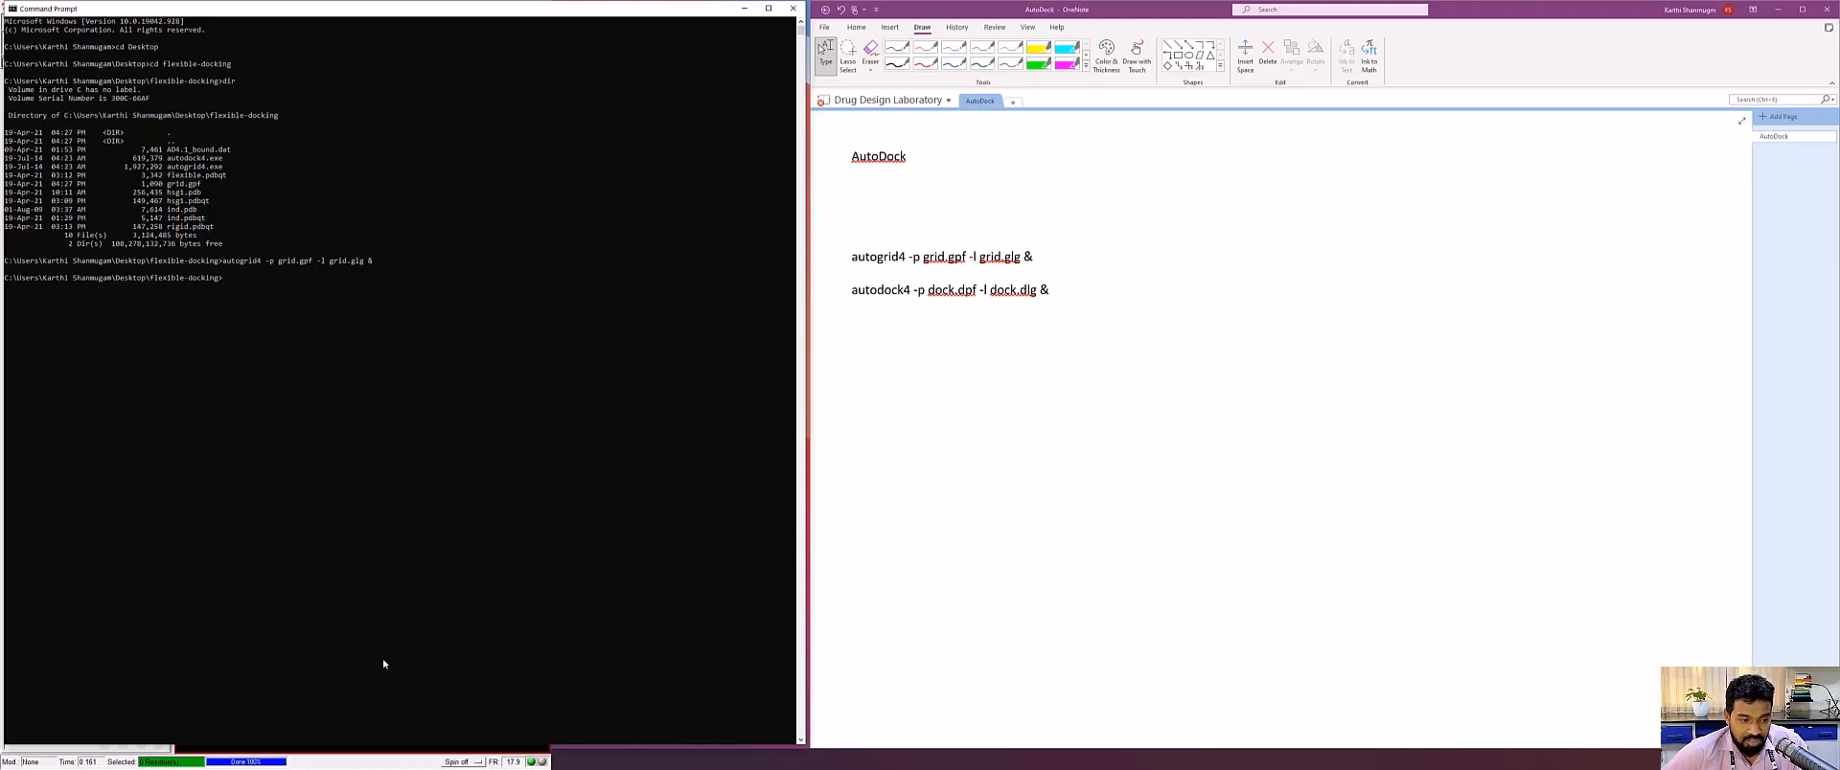
Switch to File Explorer and open the desktop's flexible-docking folder to view the AutoGrid output files
click(821, 48)
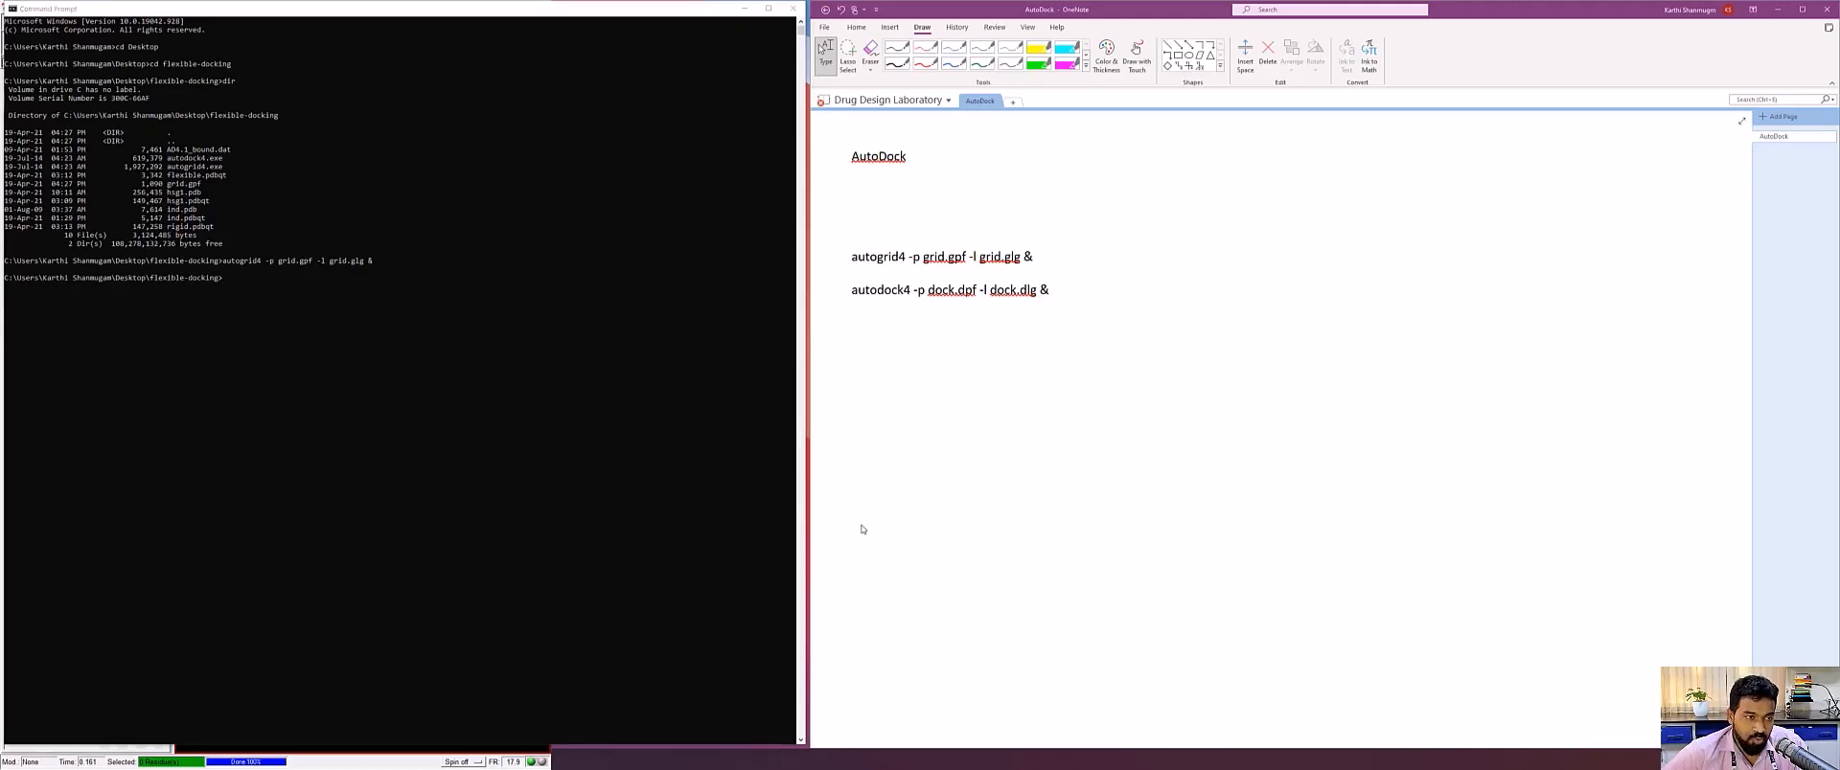
key(super+e)
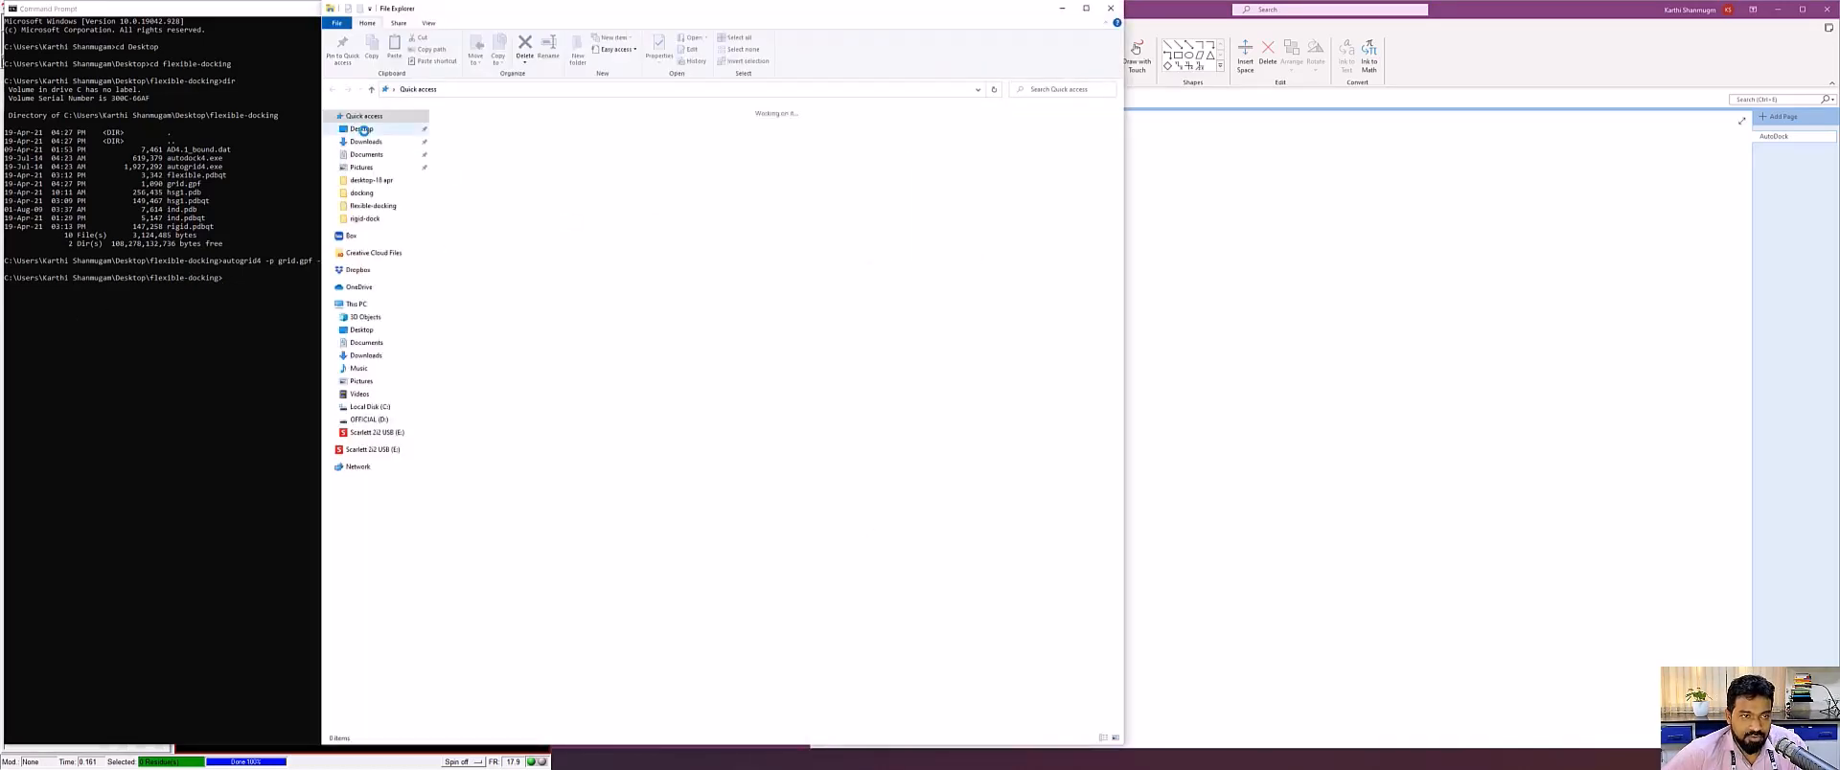
click(364, 134)
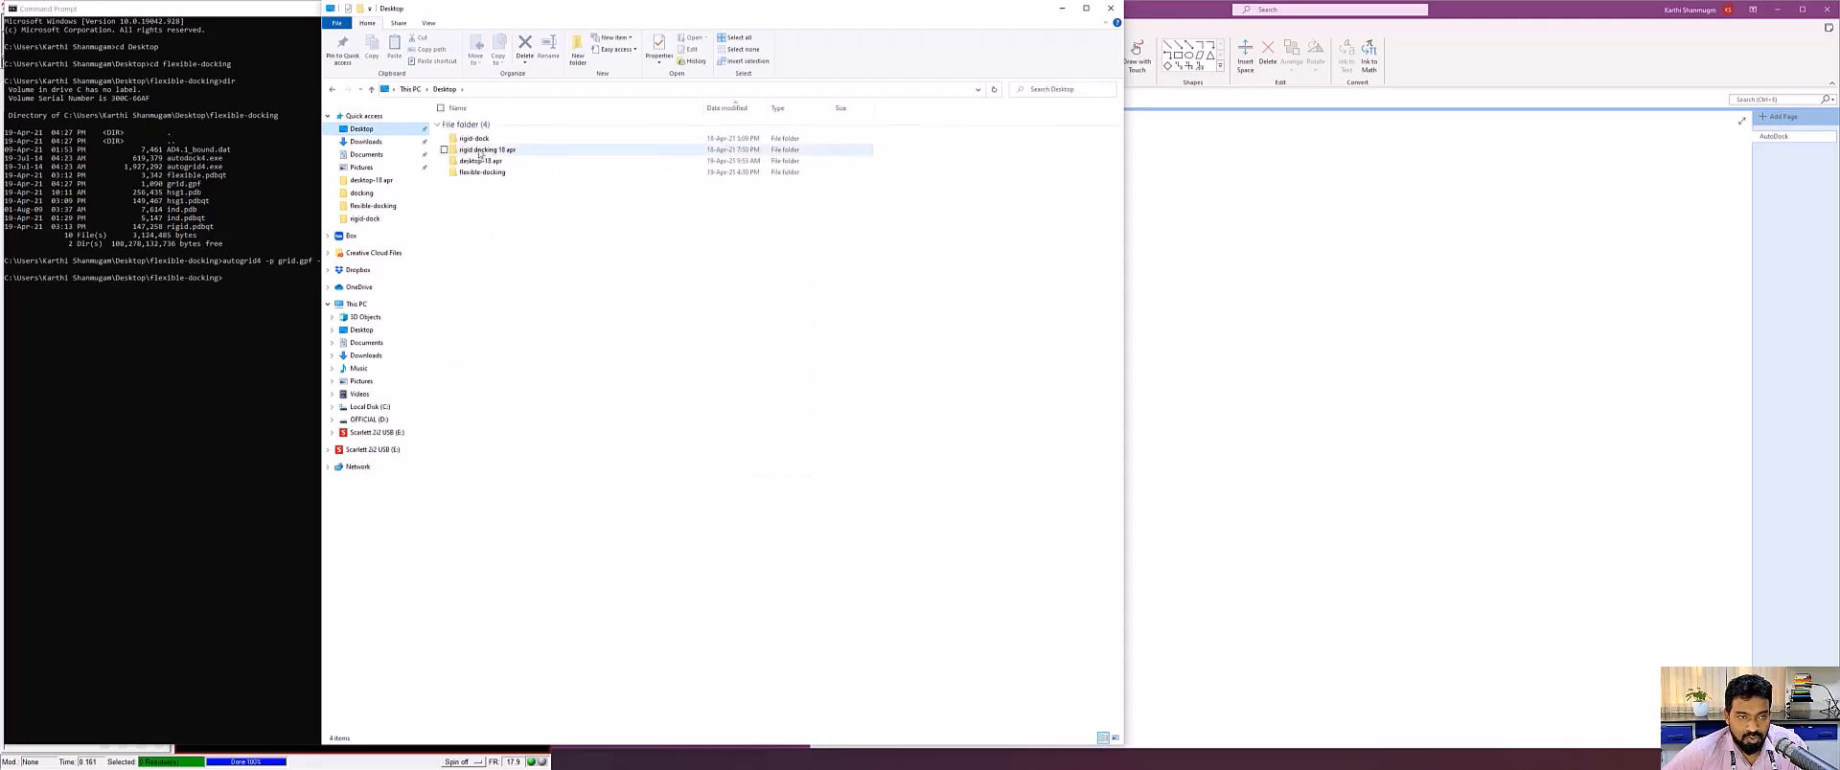
click(472, 173)
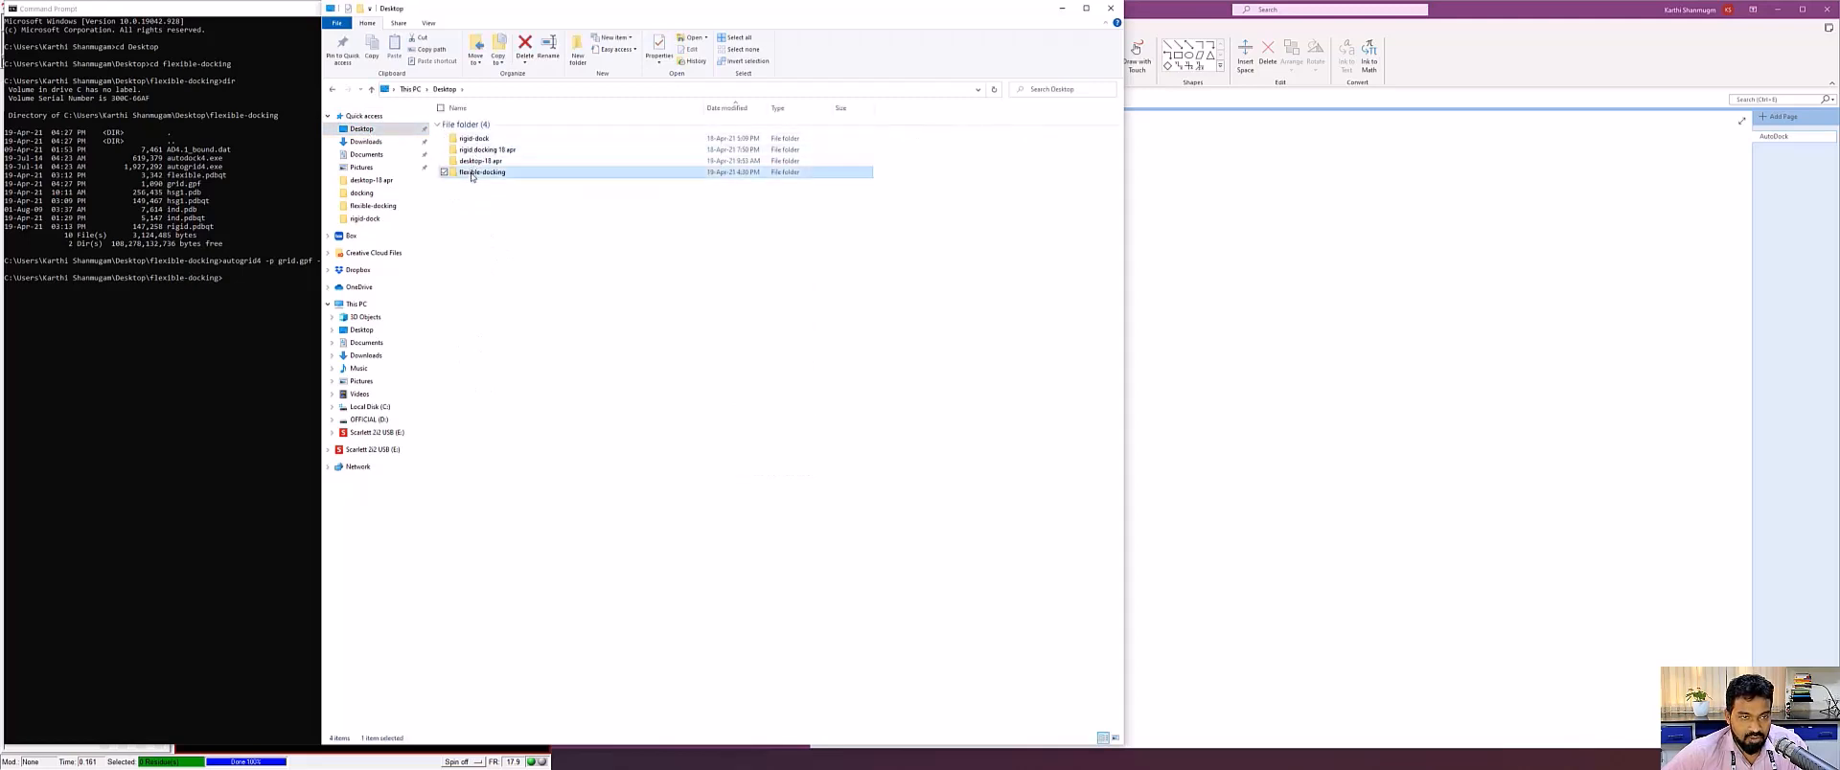
double_click(471, 173)
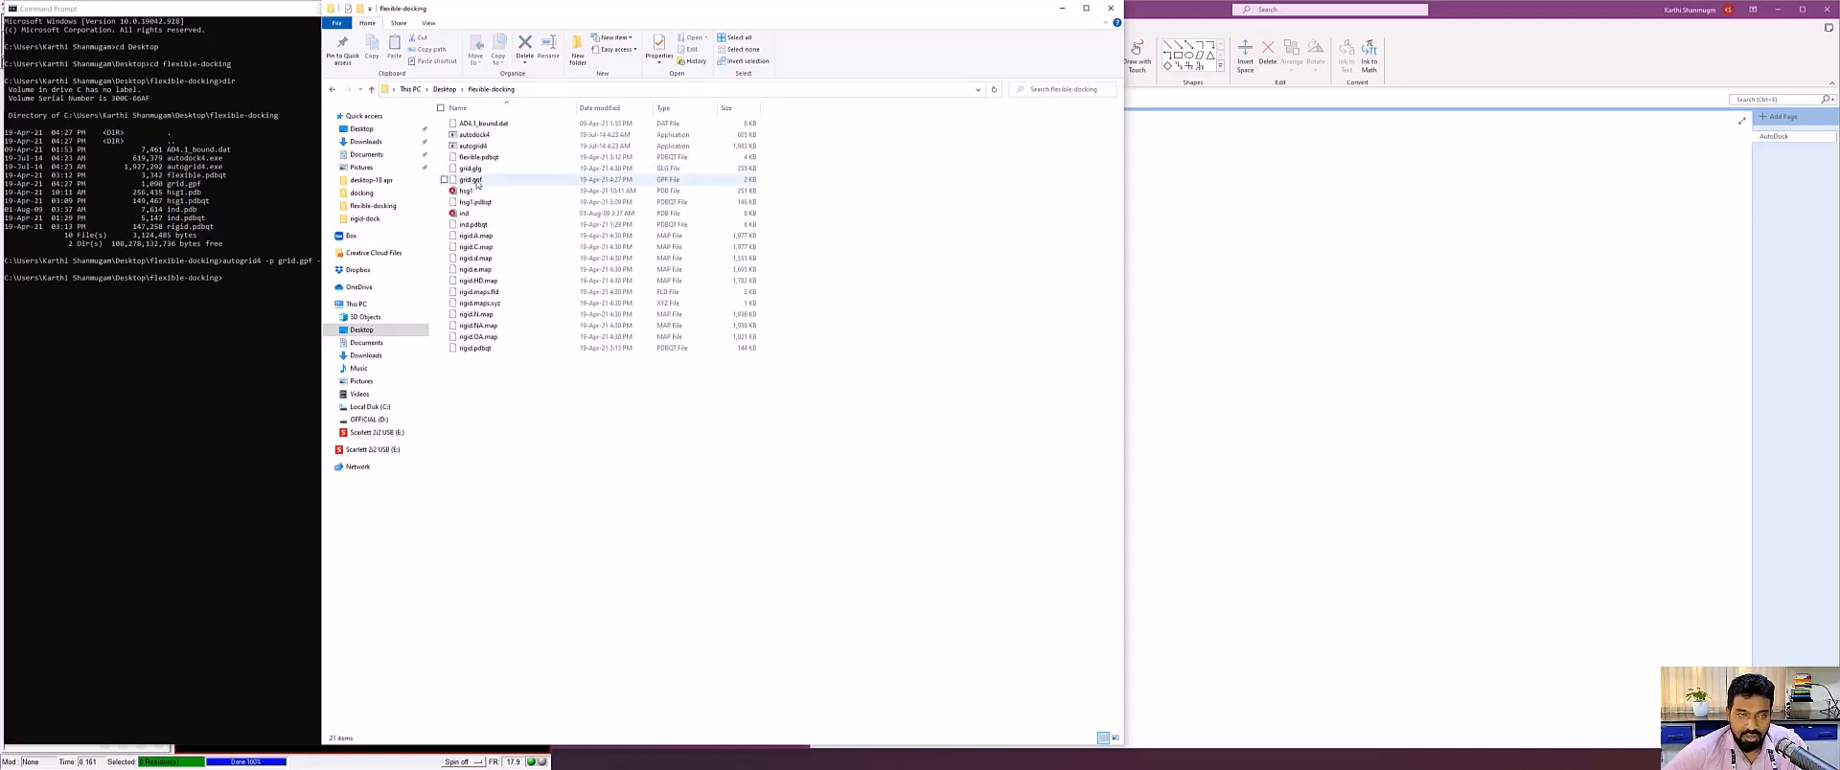
Open grid.glg in Notepad++ beside the folder and check the completion line at the end of the log
click(477, 172)
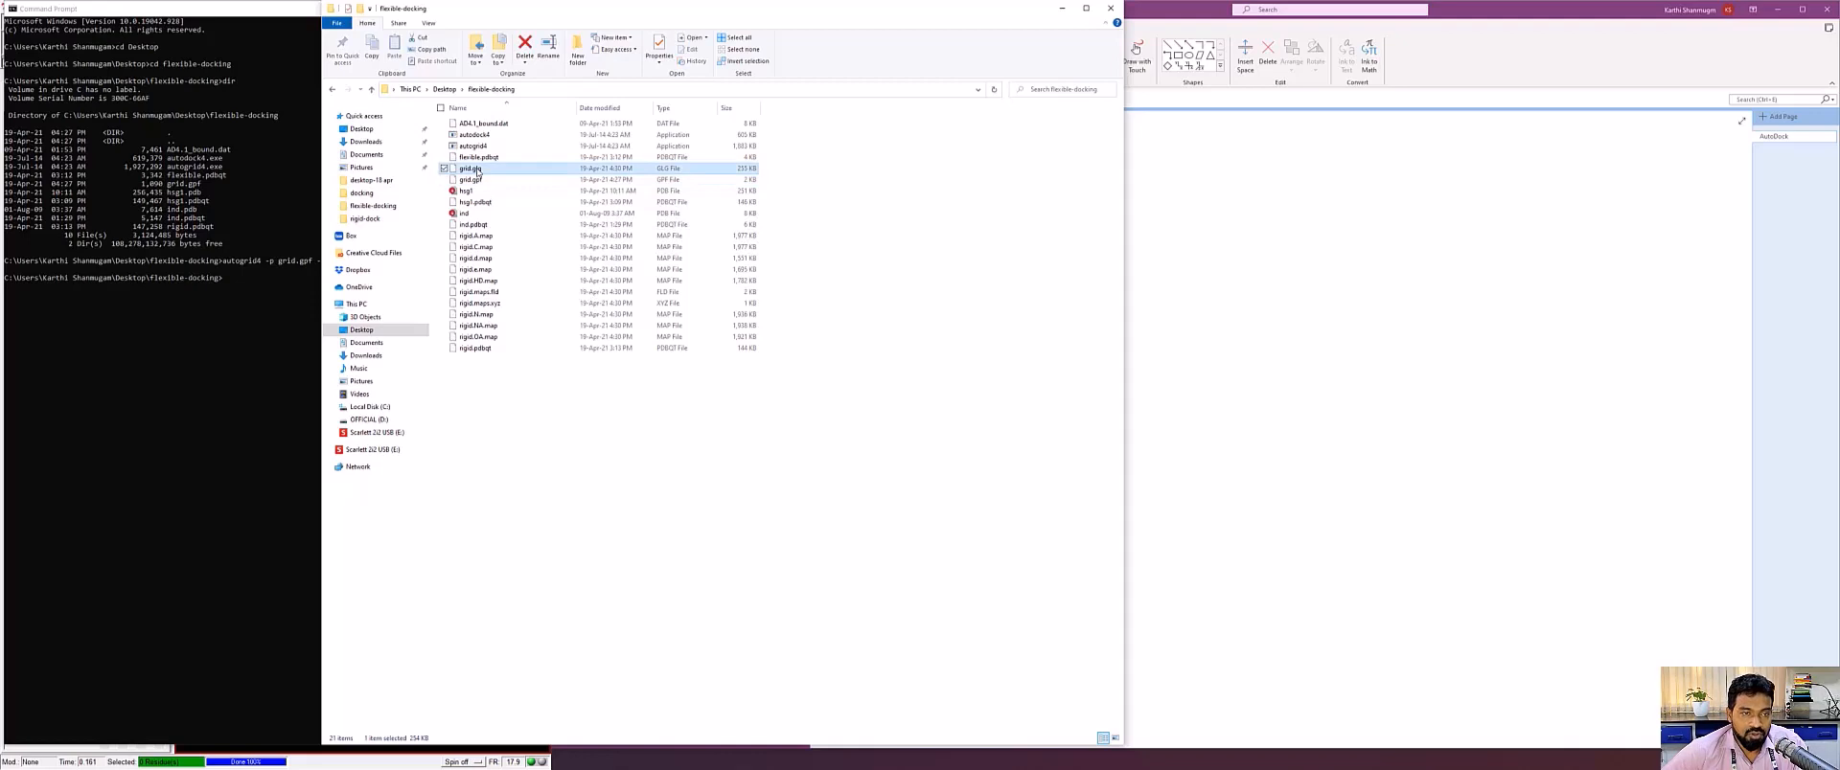
right_click(476, 171)
click(413, 204)
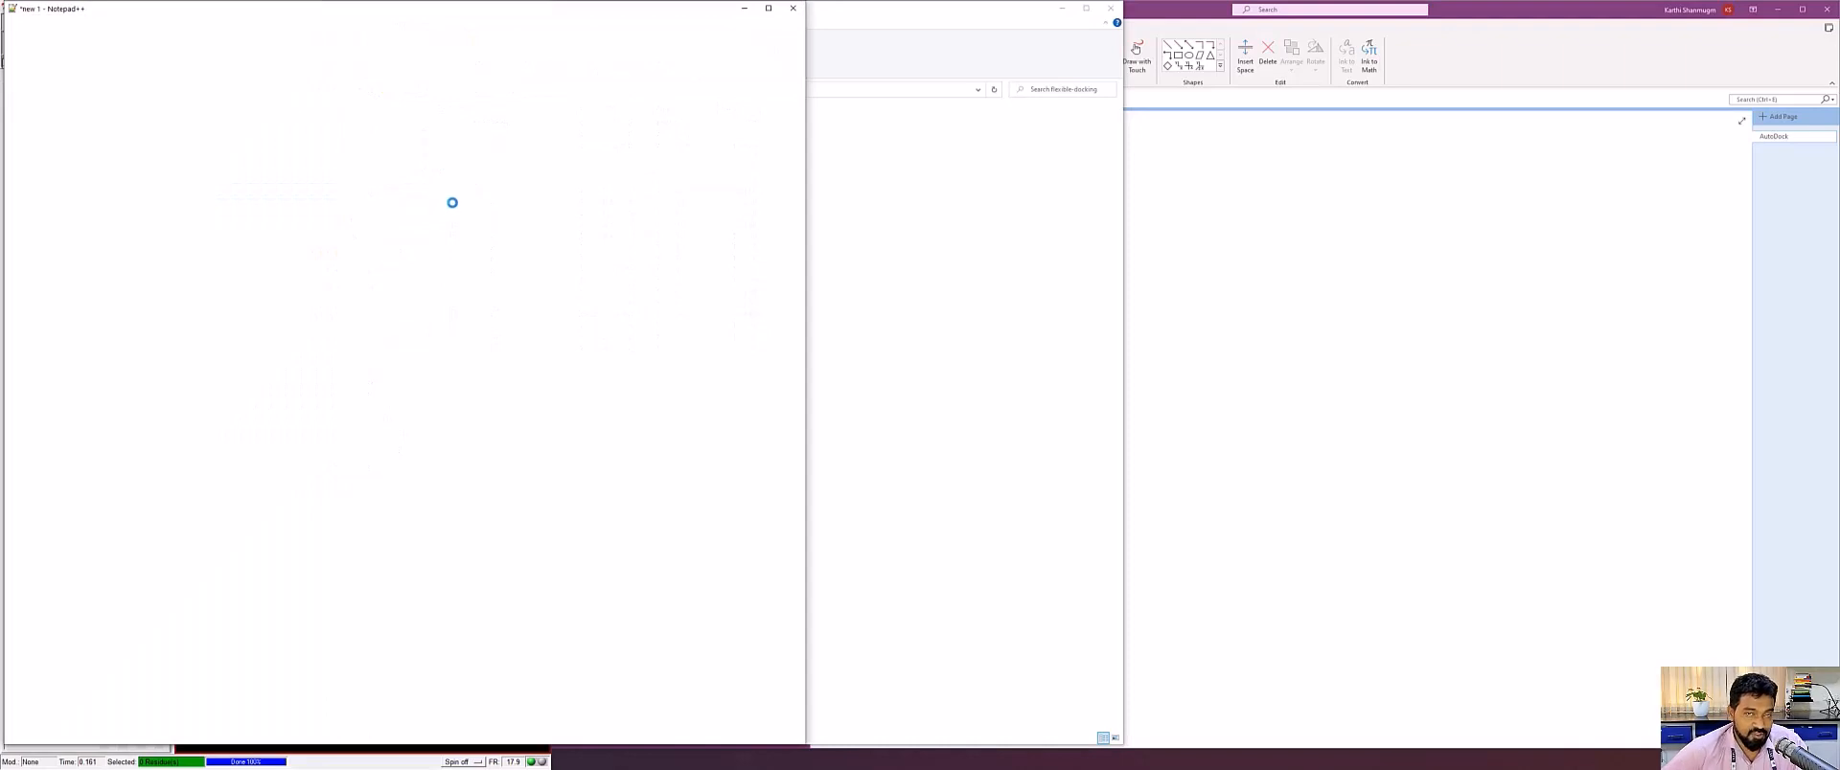
key(super+Right)
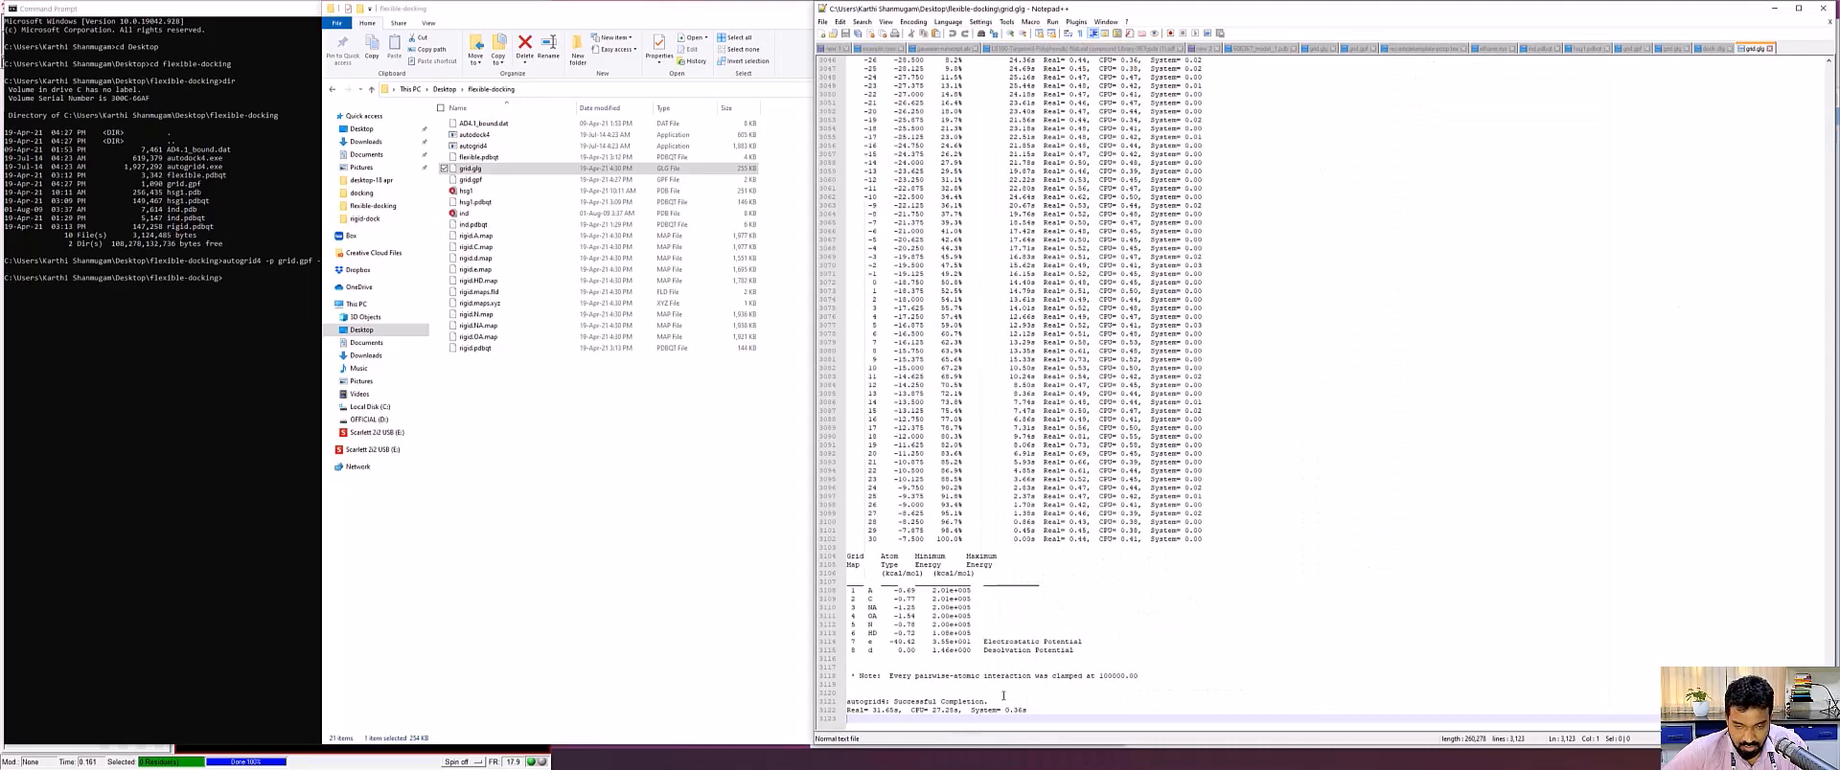
click(897, 693)
drag(987, 702, 842, 705)
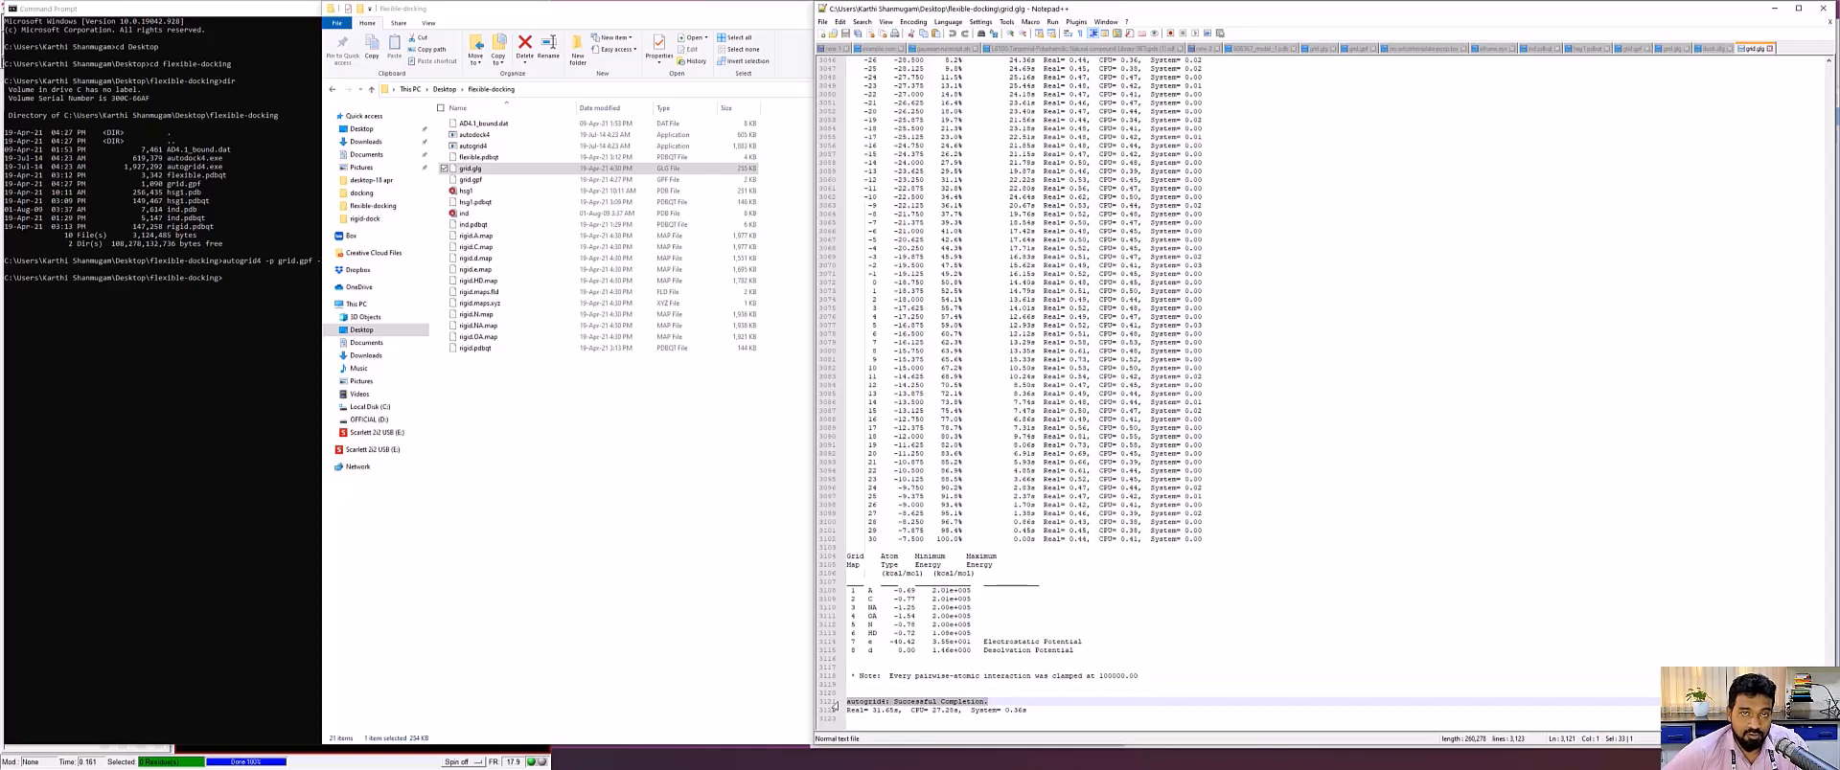
click(1097, 691)
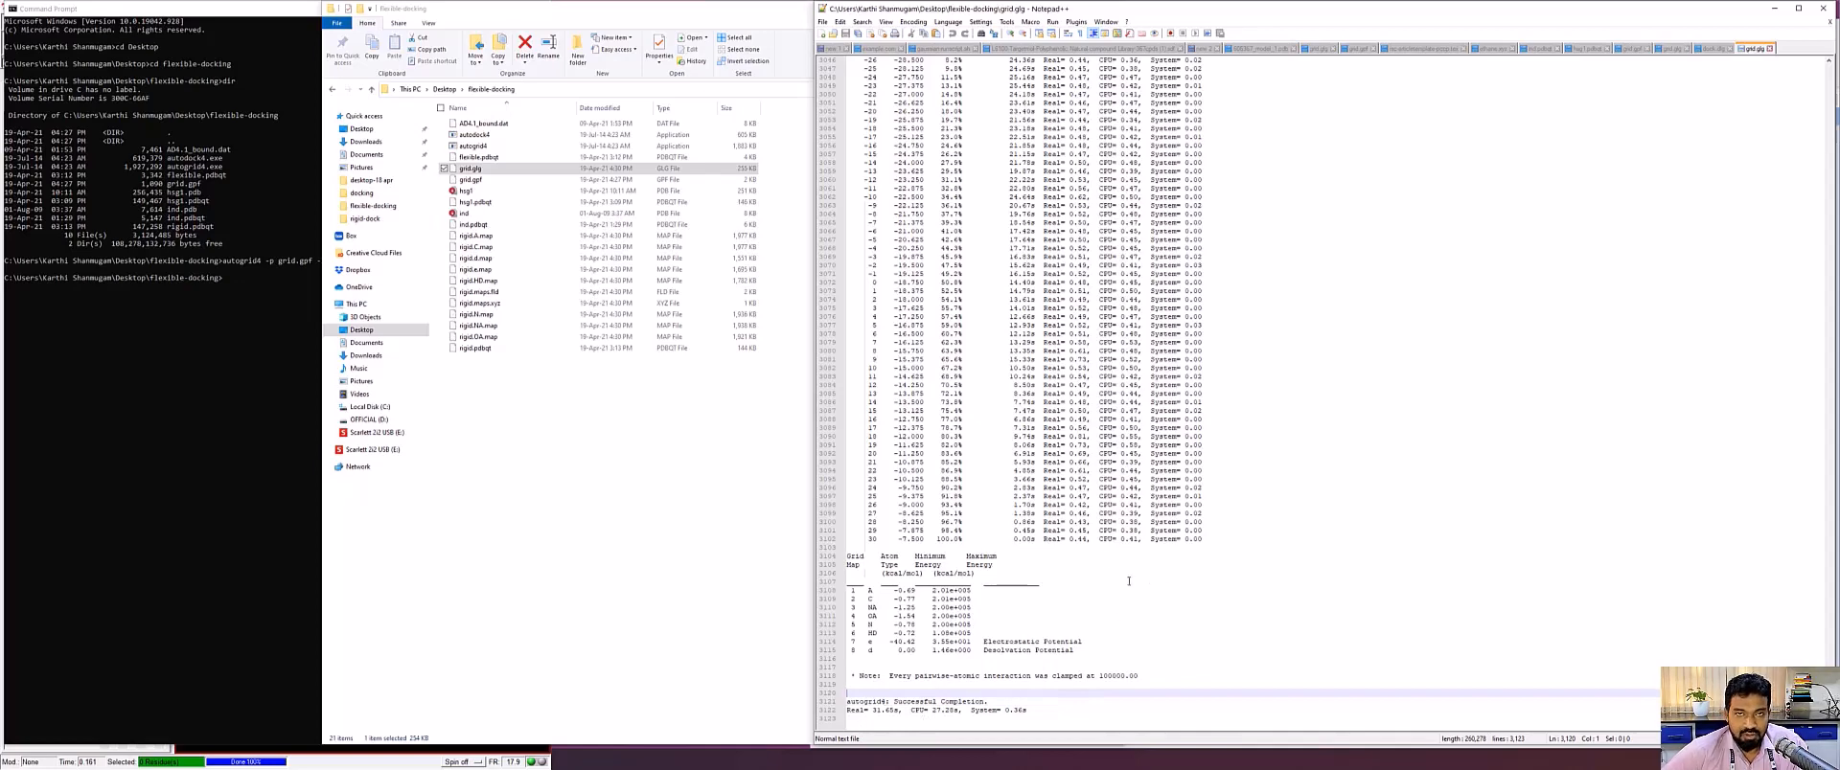
Put away the log, folder and Command Prompt windows, and advance the slide show to the AutoDock4 parameter file instructions
click(1774, 10)
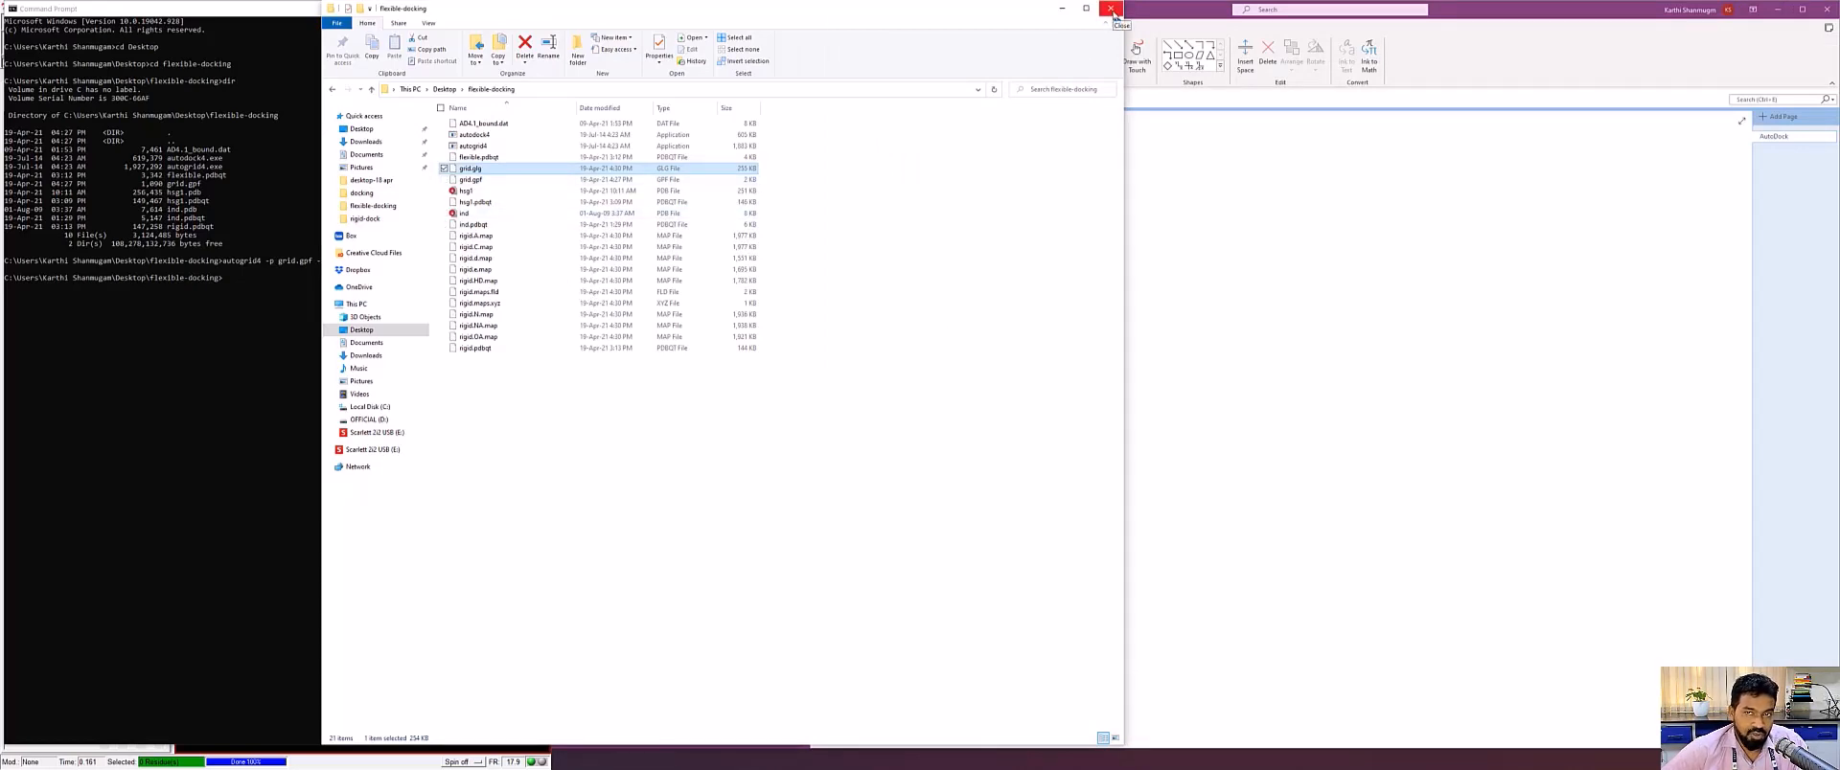
click(1112, 9)
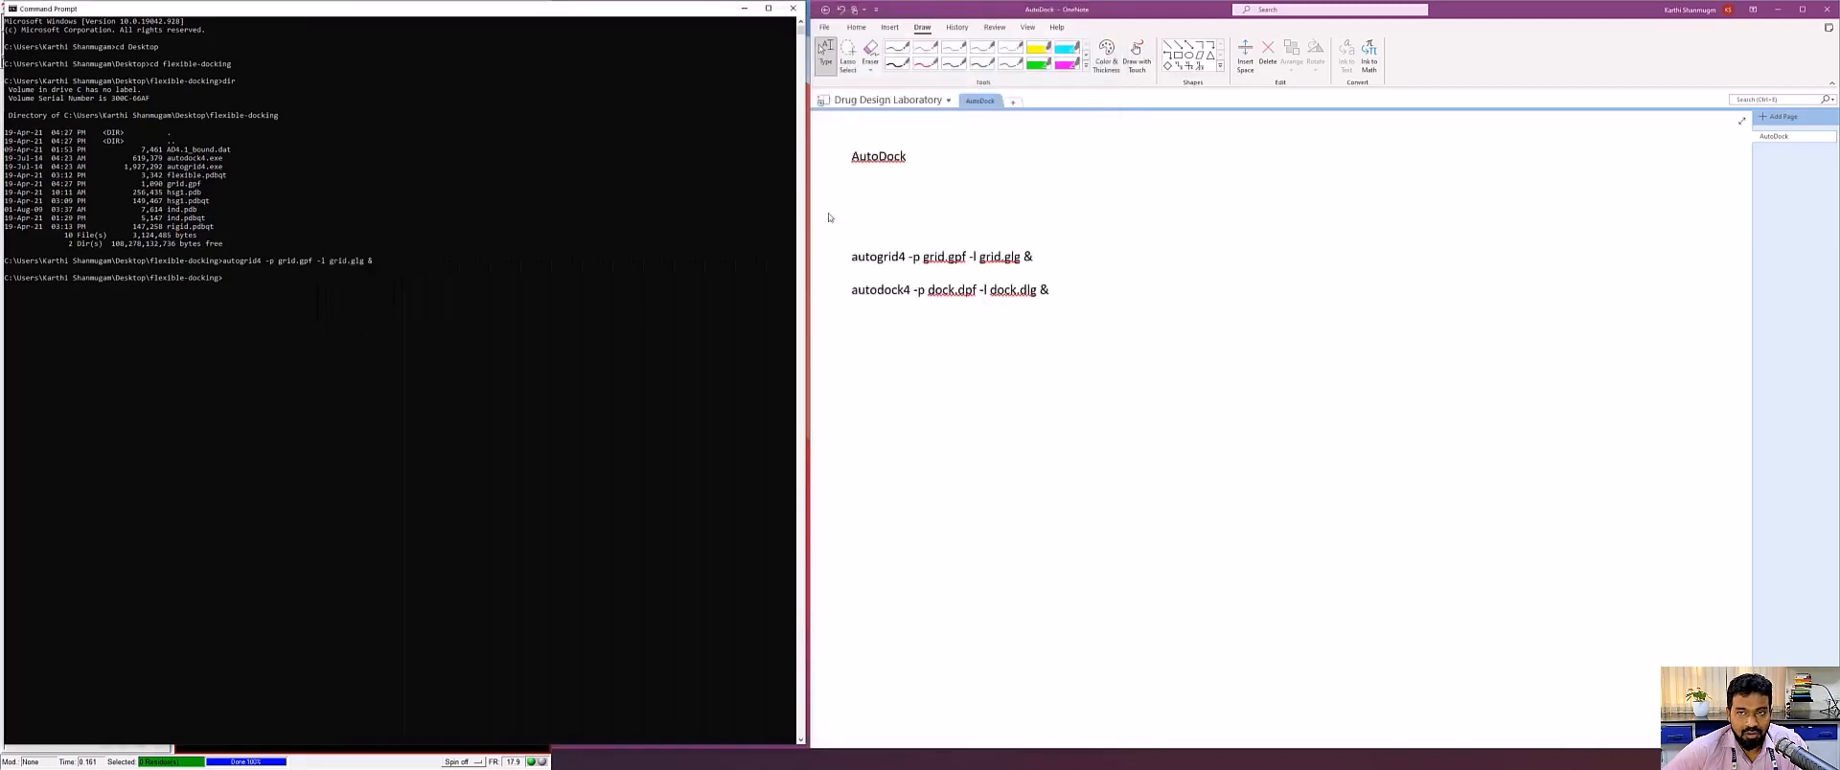
click(745, 8)
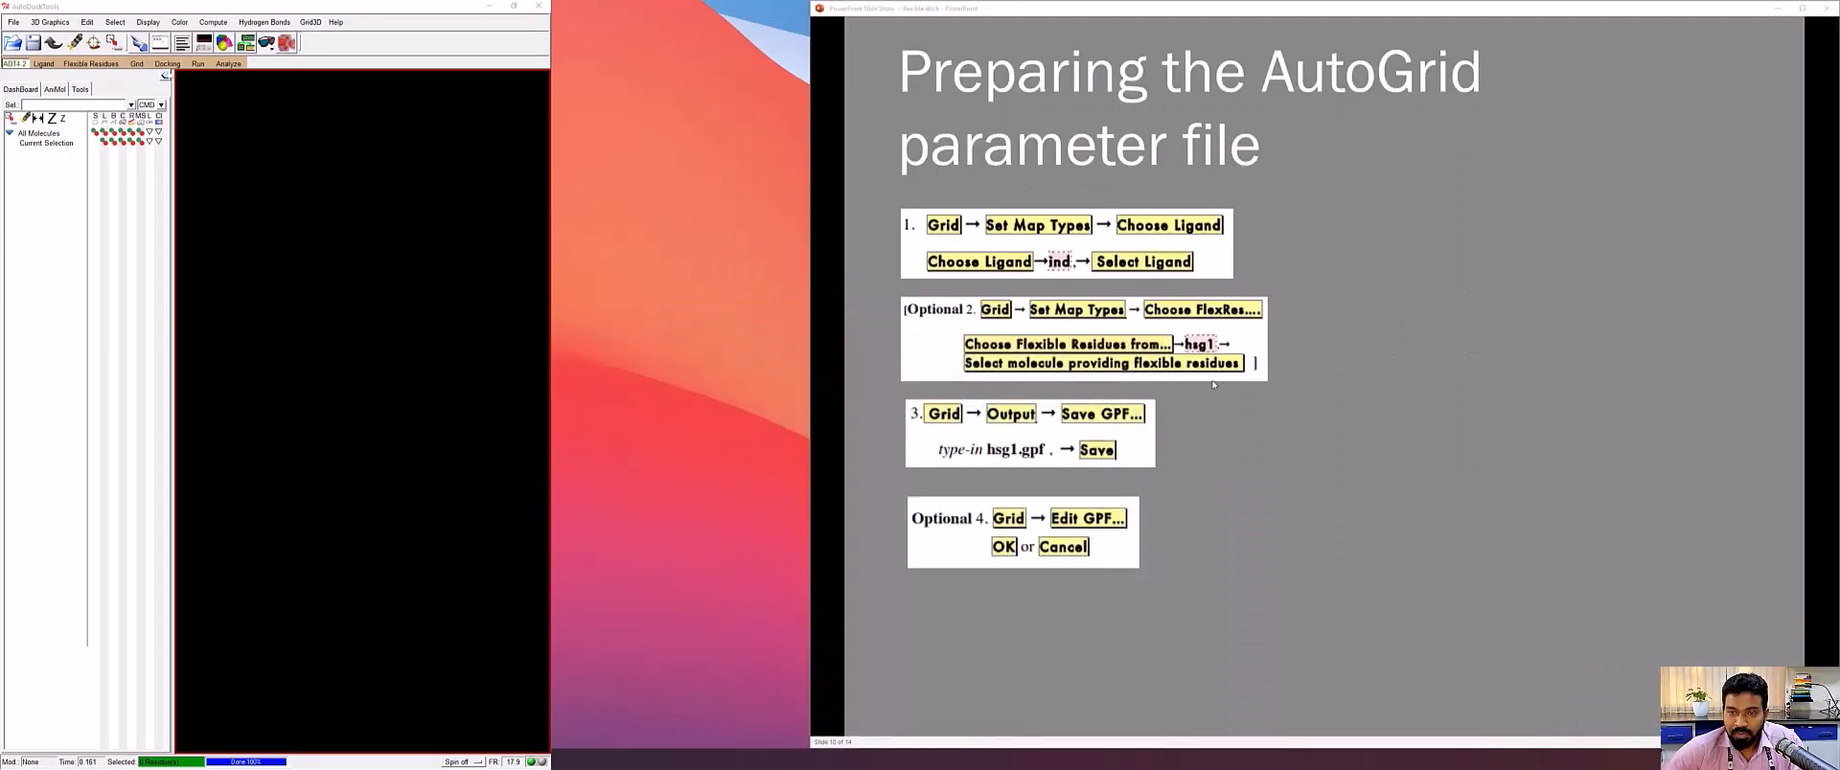
click(1225, 366)
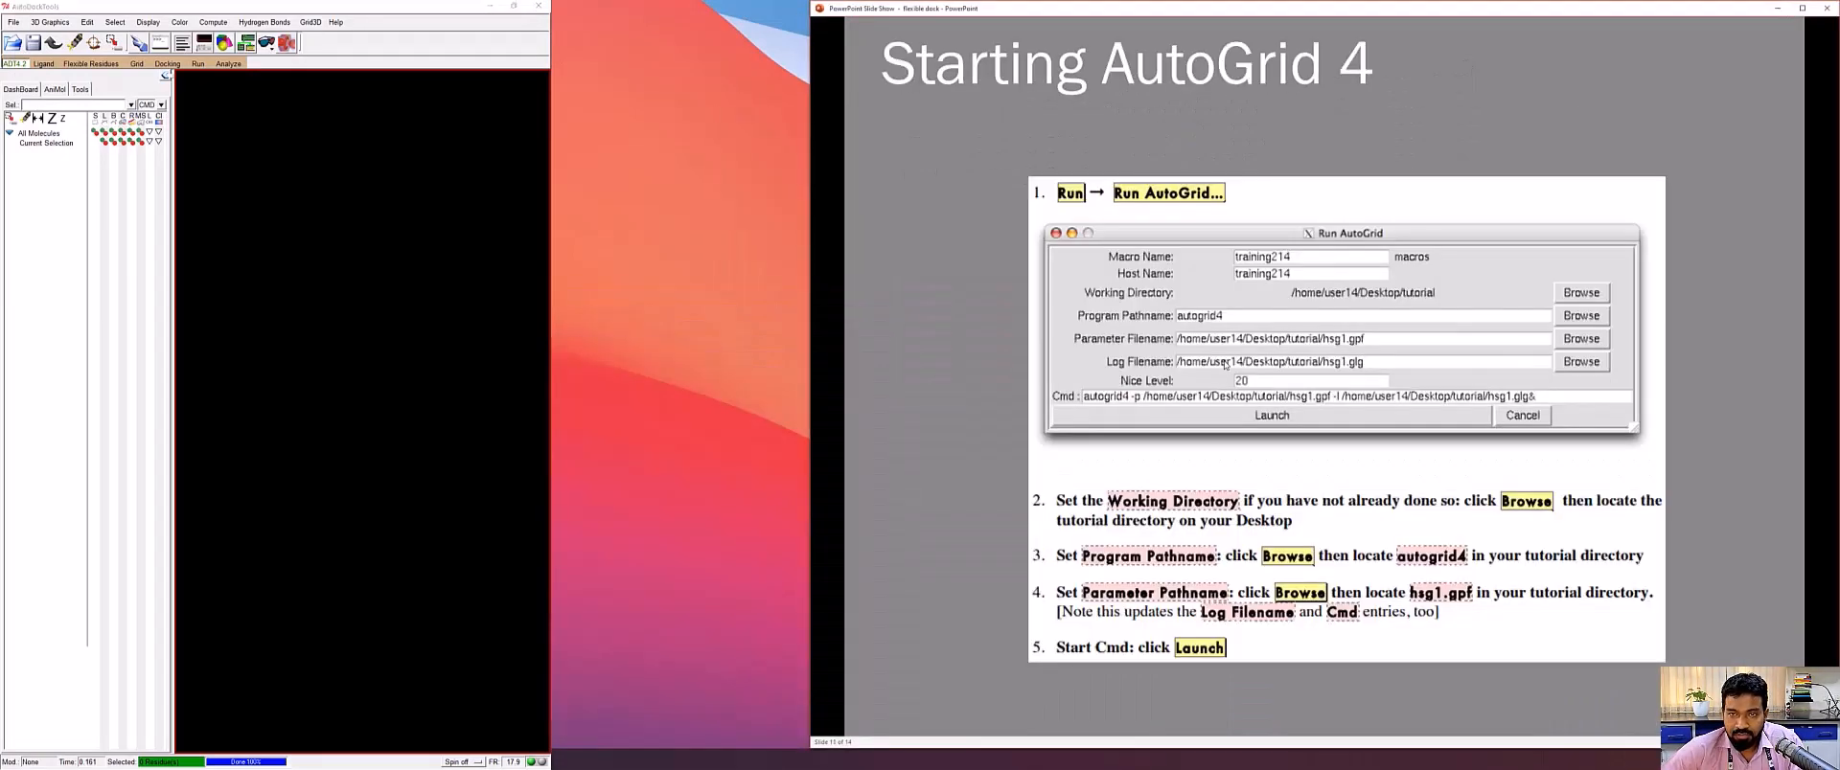
click(1148, 387)
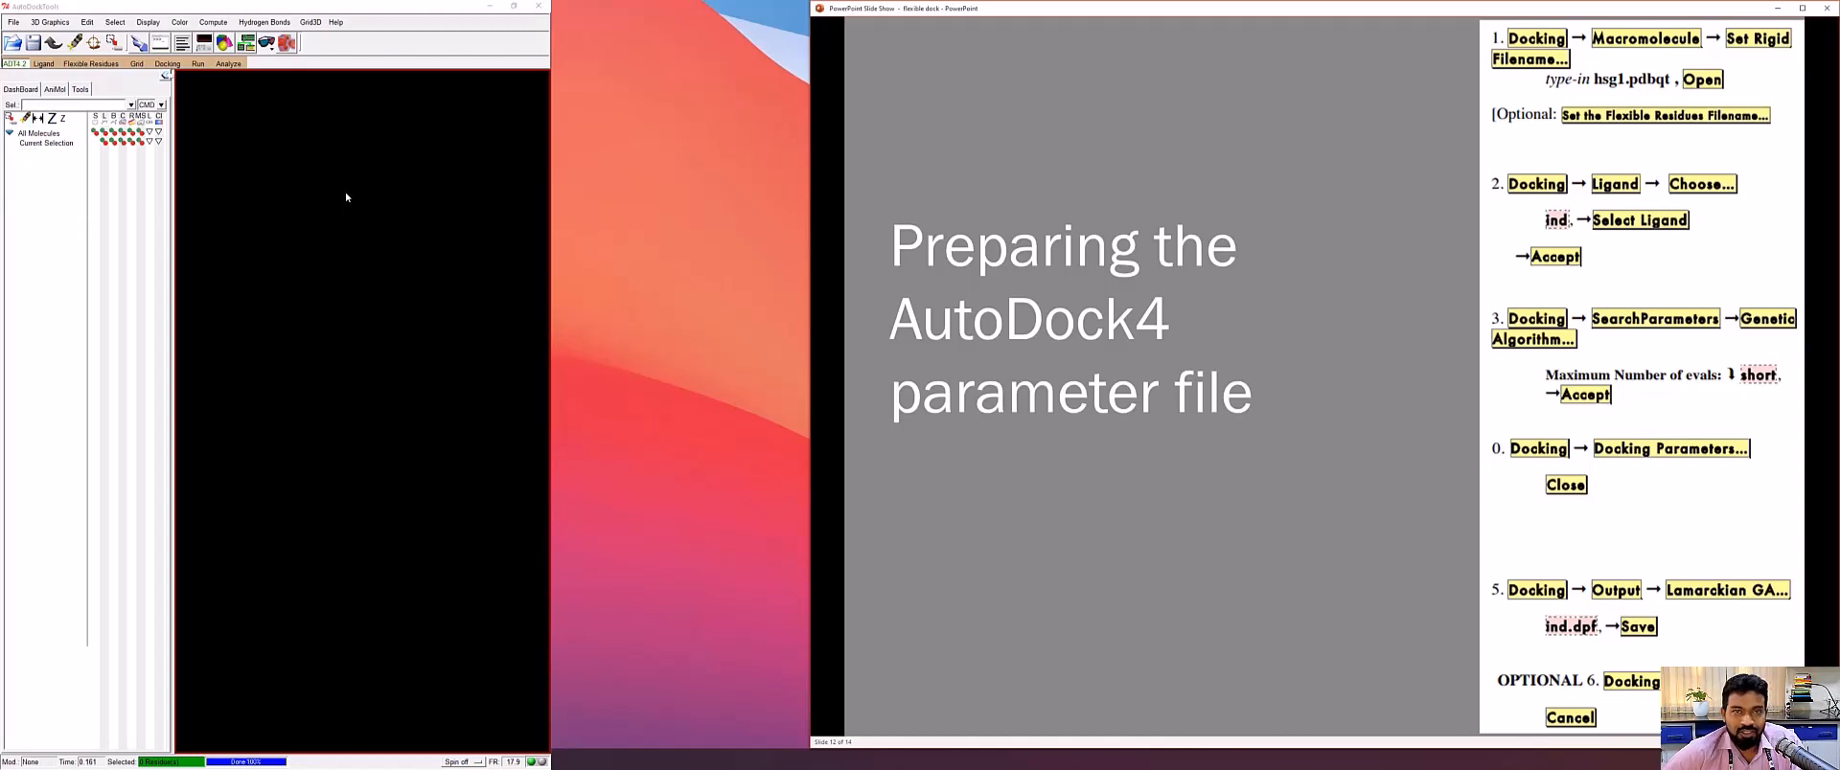
Start setting the rigid macromolecule filename for the docking in AutoDockTools
click(168, 64)
mouse_move(168, 98)
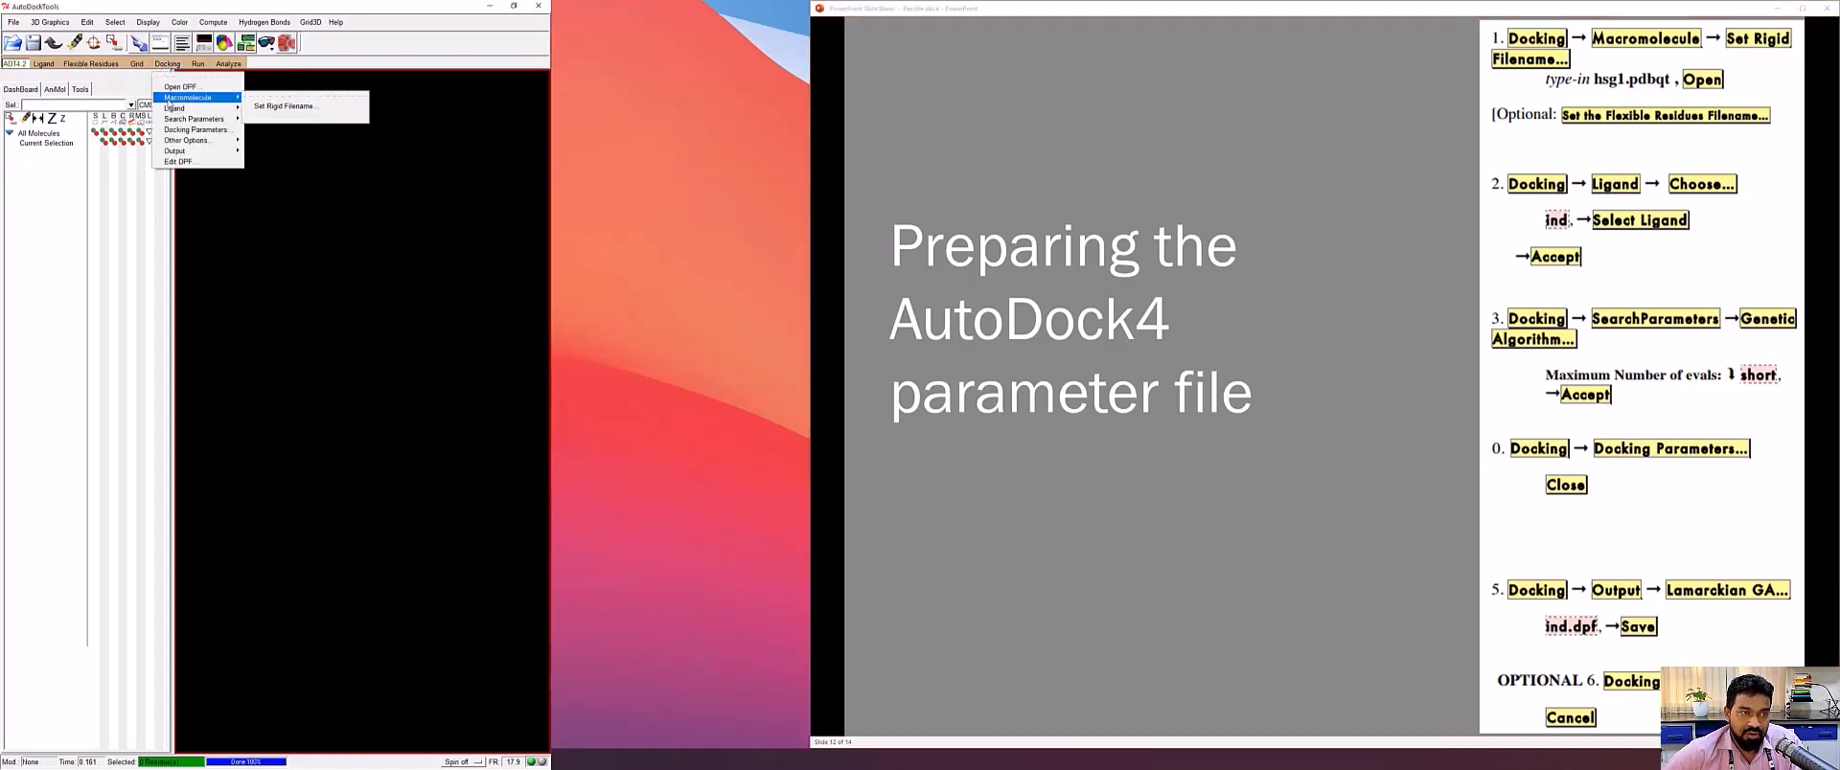